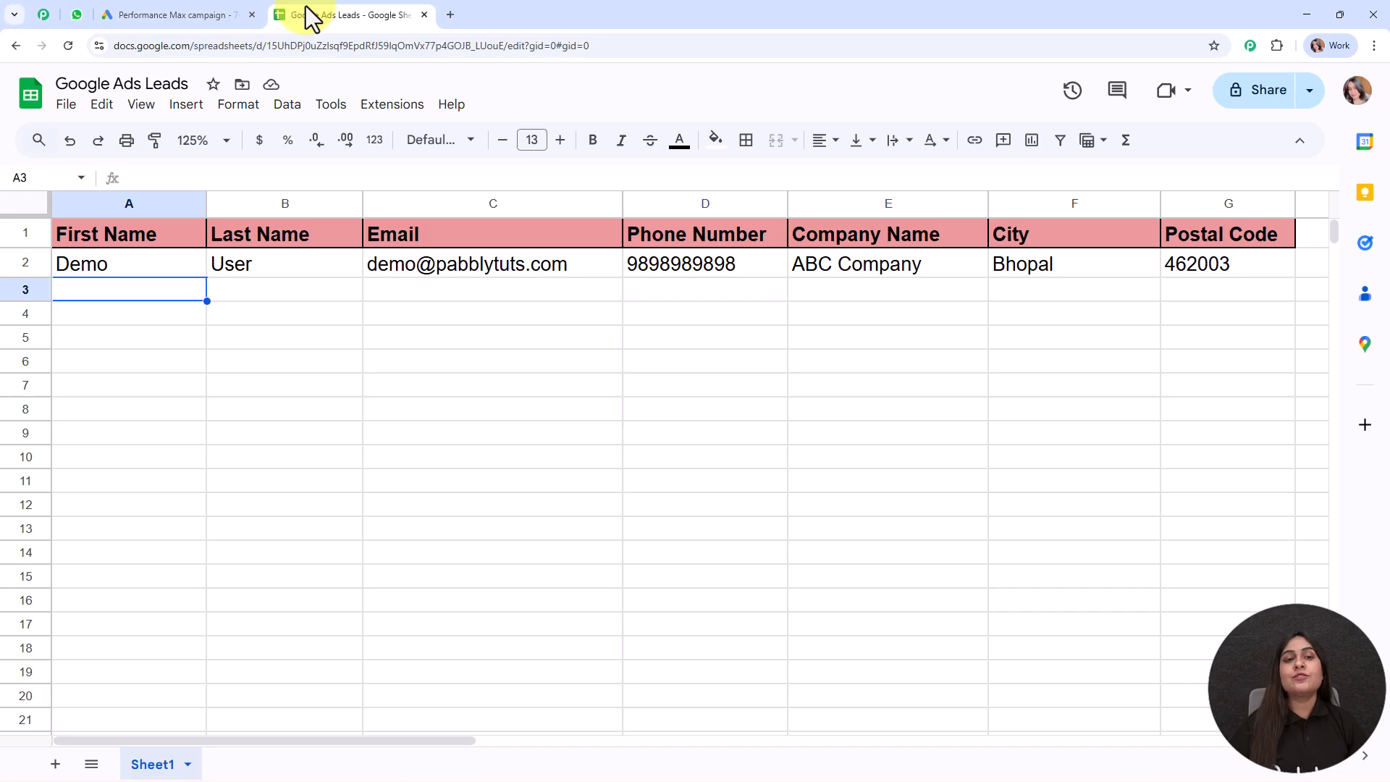
Open pabbly.com/connect in a new browser tab
click(452, 13)
text(pabb)
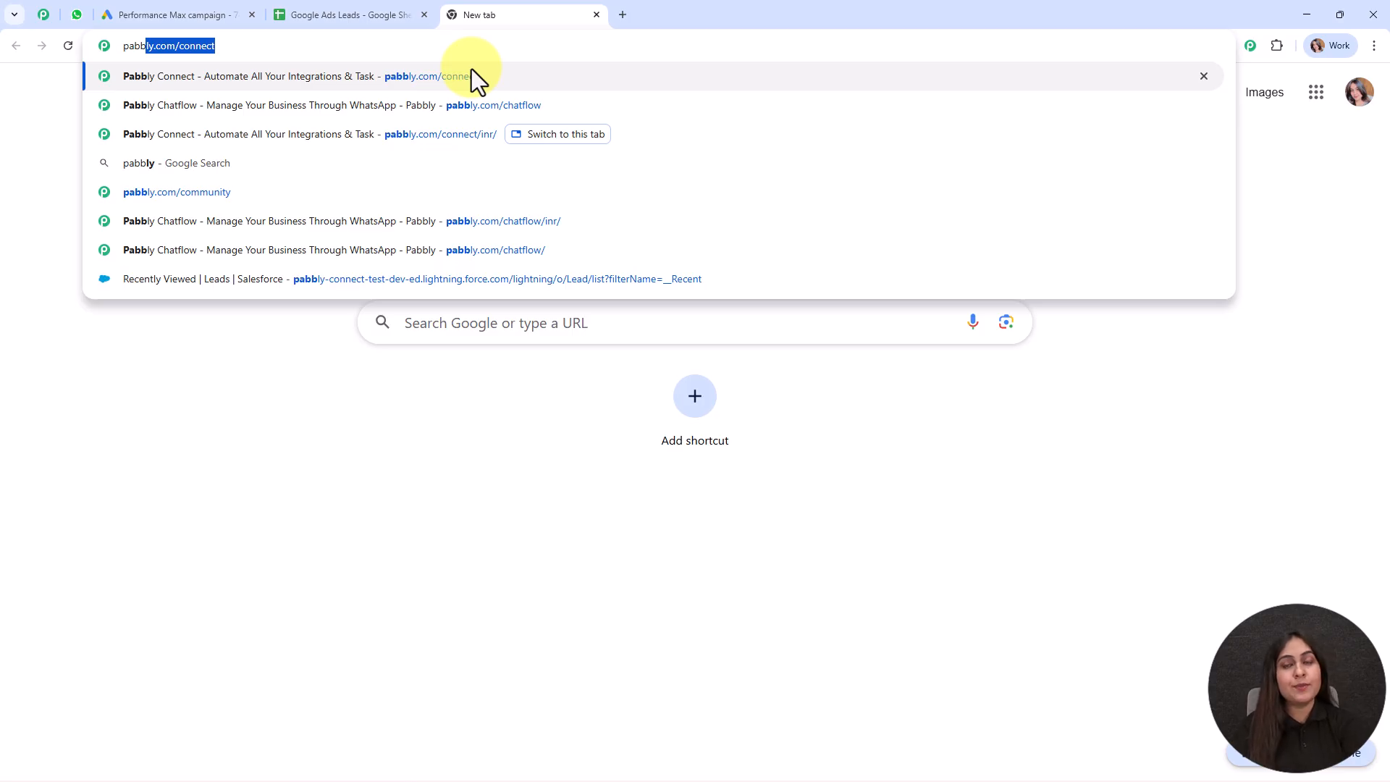
key(Return)
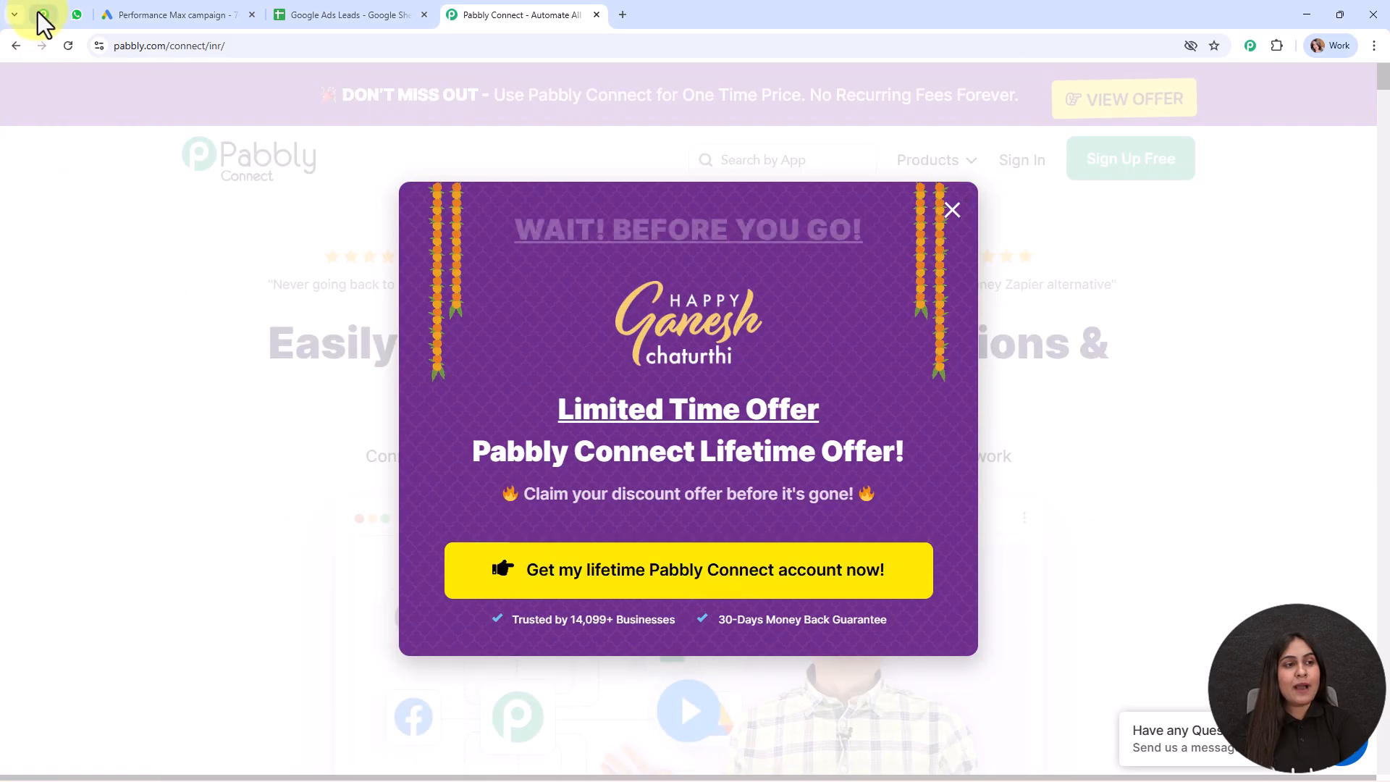
Browse the Pabbly Community page, then return to its top
click(39, 13)
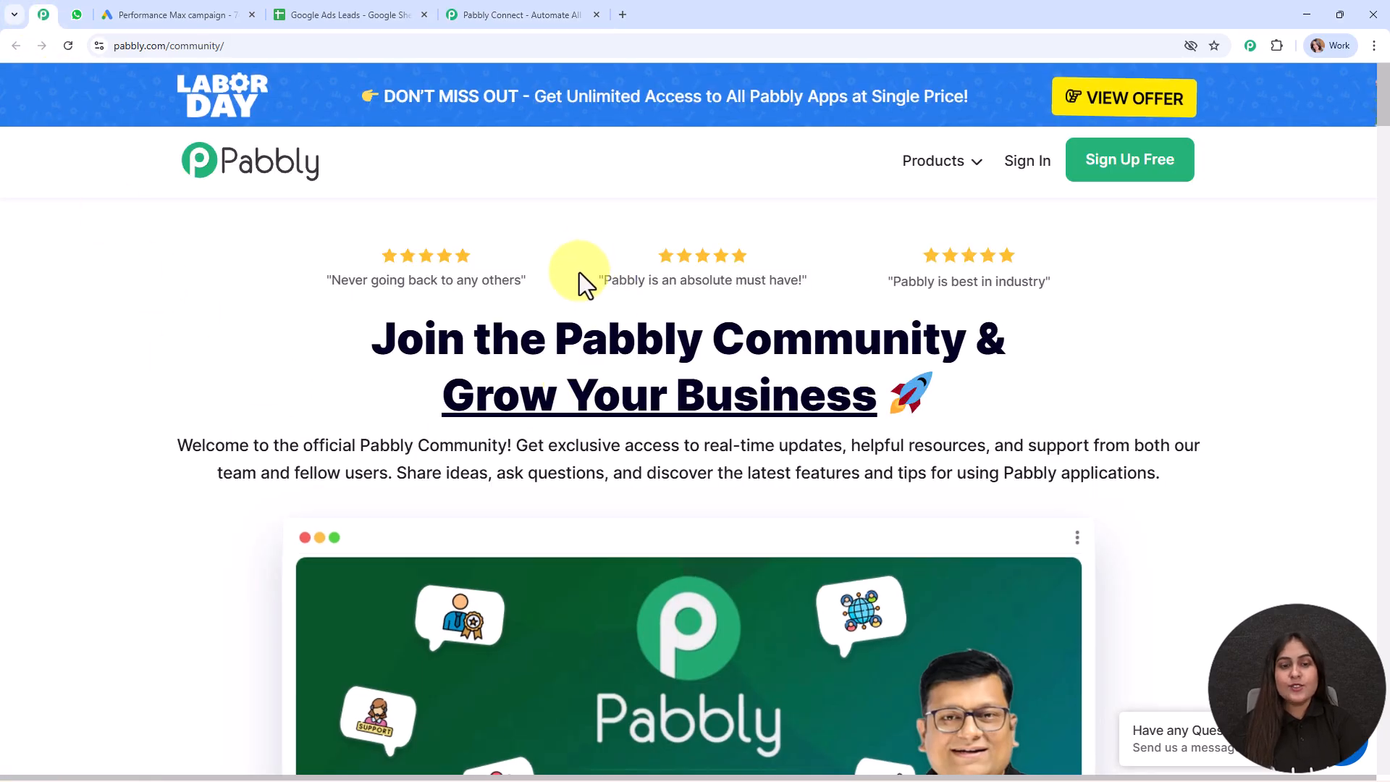
drag(561, 323, 986, 340)
click(1021, 416)
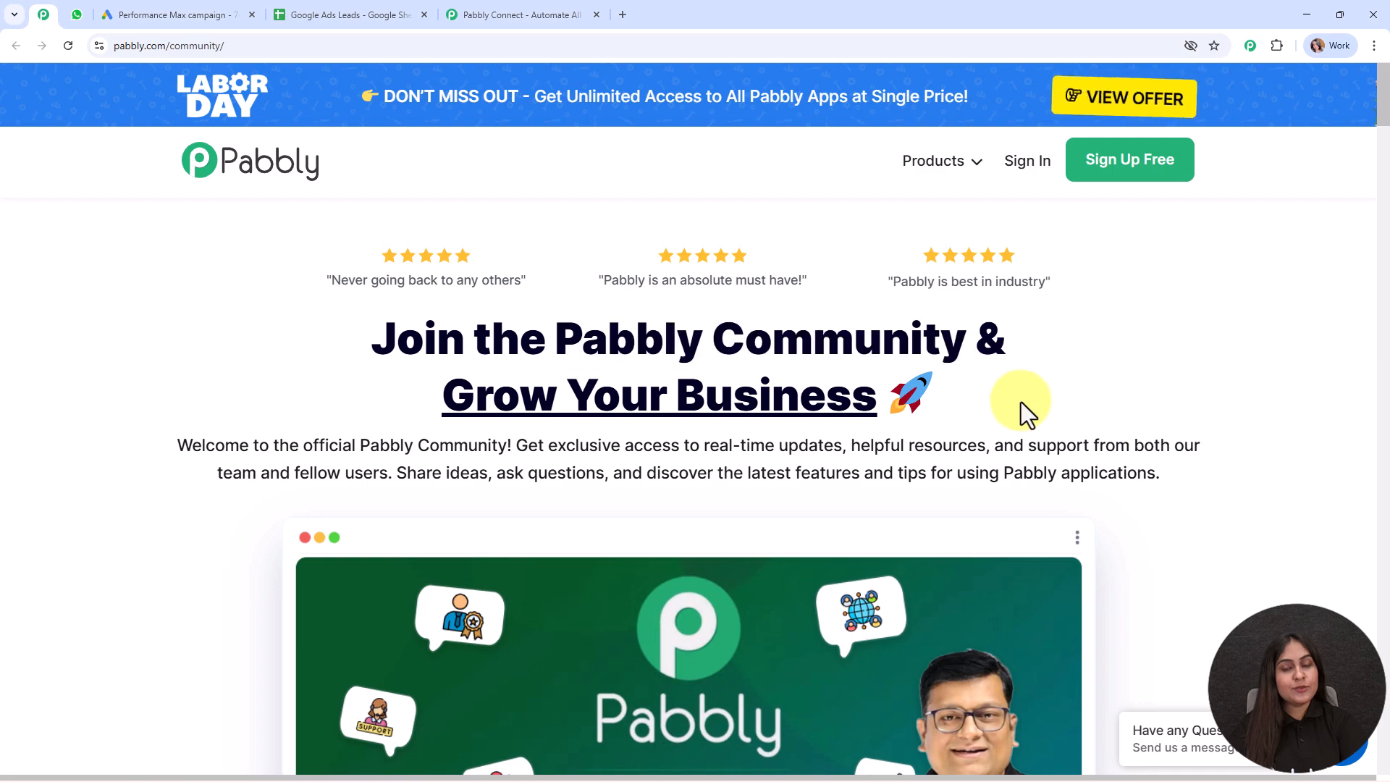
scroll(1020, 401, down, 20)
scroll(1021, 401, down, 16)
scroll(1020, 401, down, 8)
scroll(1021, 401, down, 4)
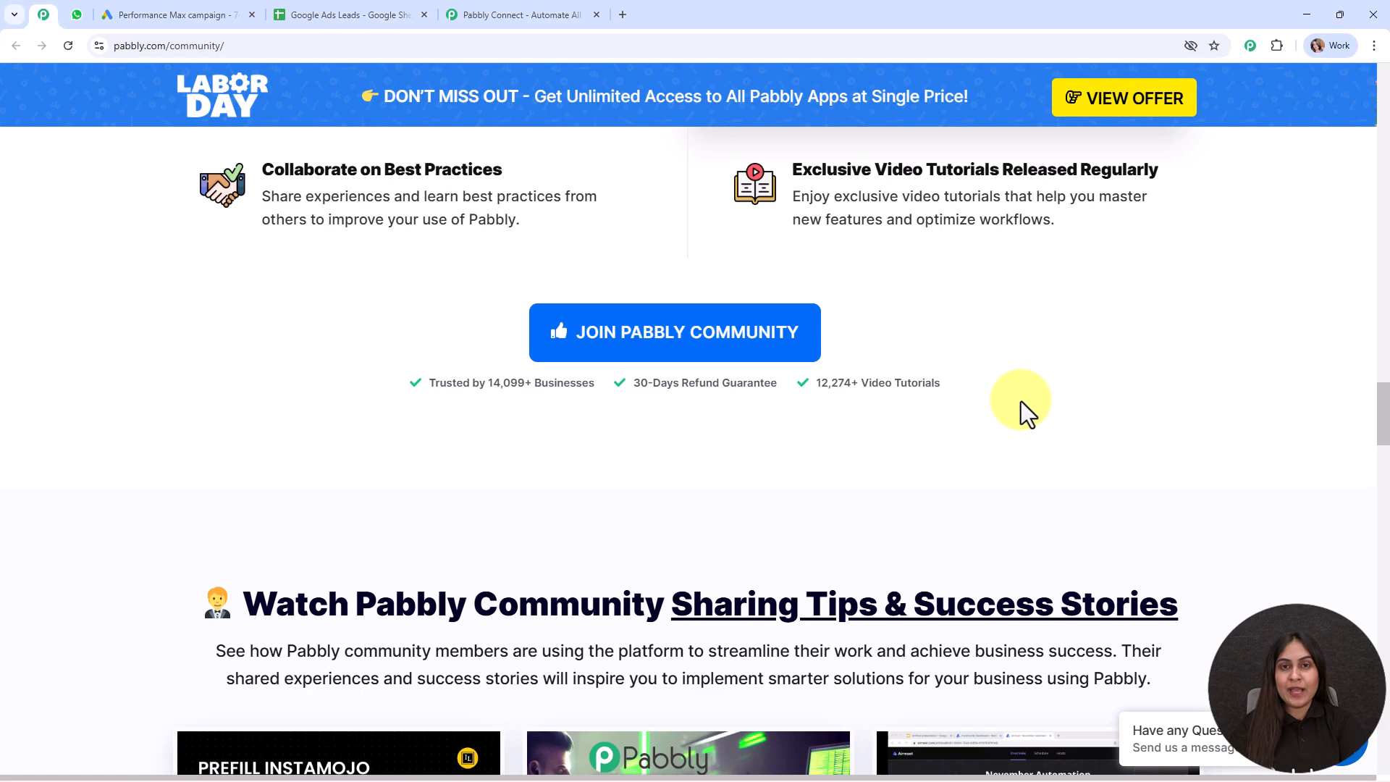
scroll(1020, 401, down, 6)
scroll(1020, 401, down, 3)
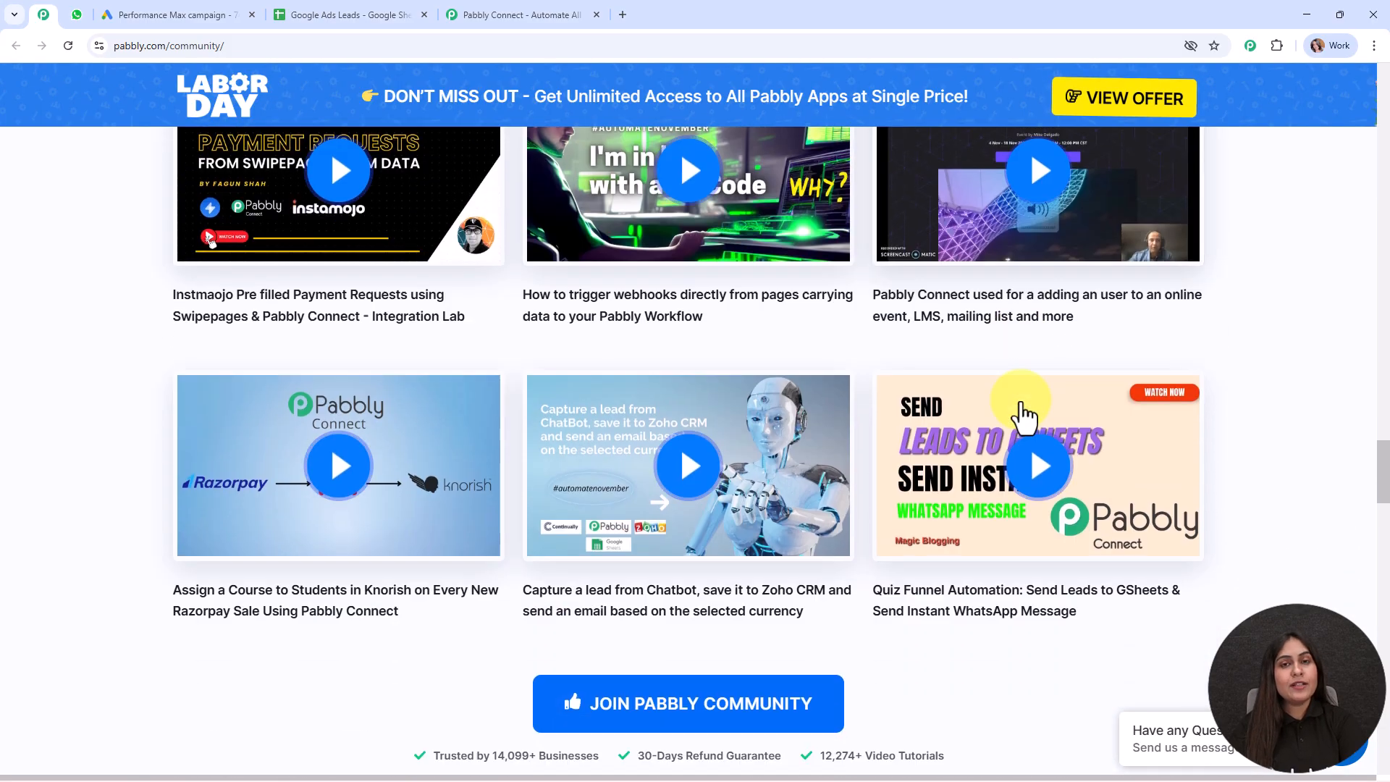
scroll(1020, 415, down, 3)
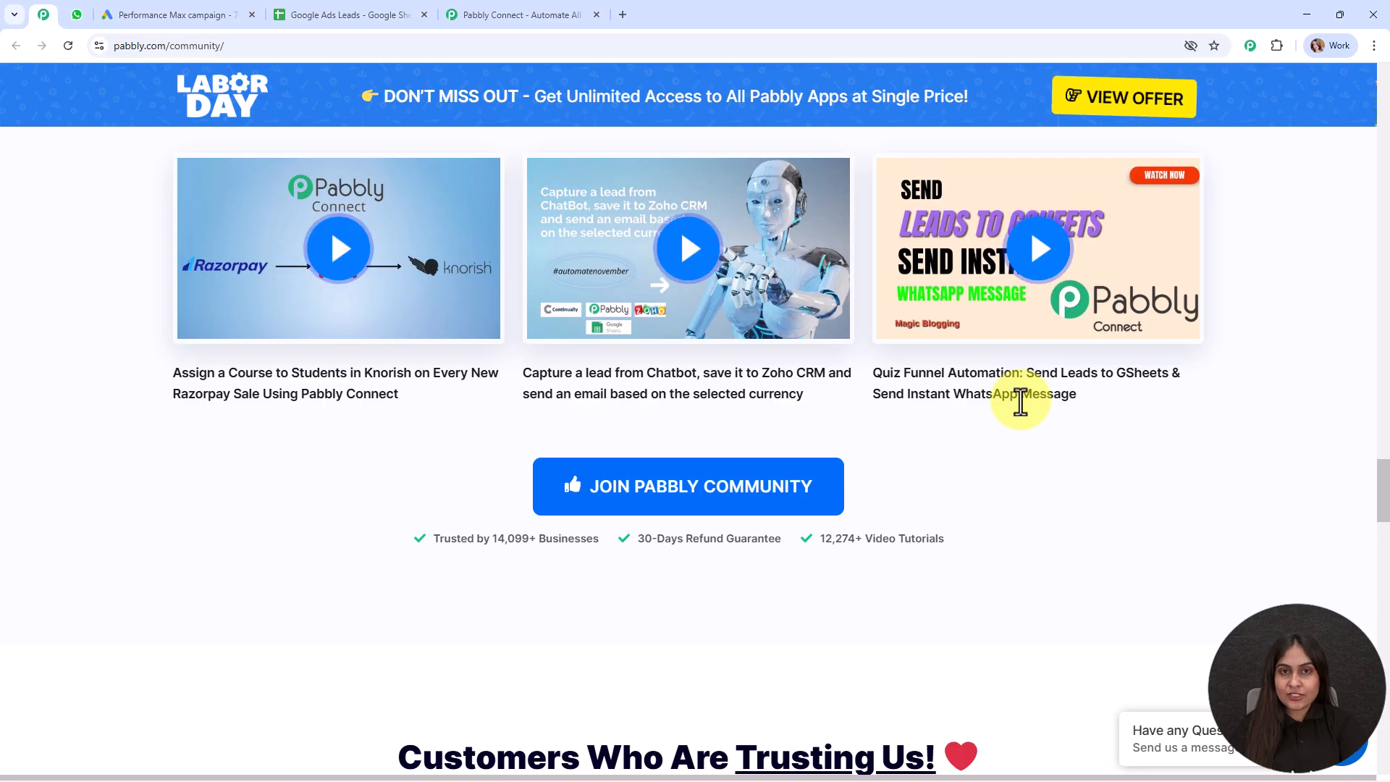
scroll(1020, 401, up, 2)
scroll(1020, 400, down, 4)
scroll(1022, 405, up, 1)
scroll(1021, 401, up, 3)
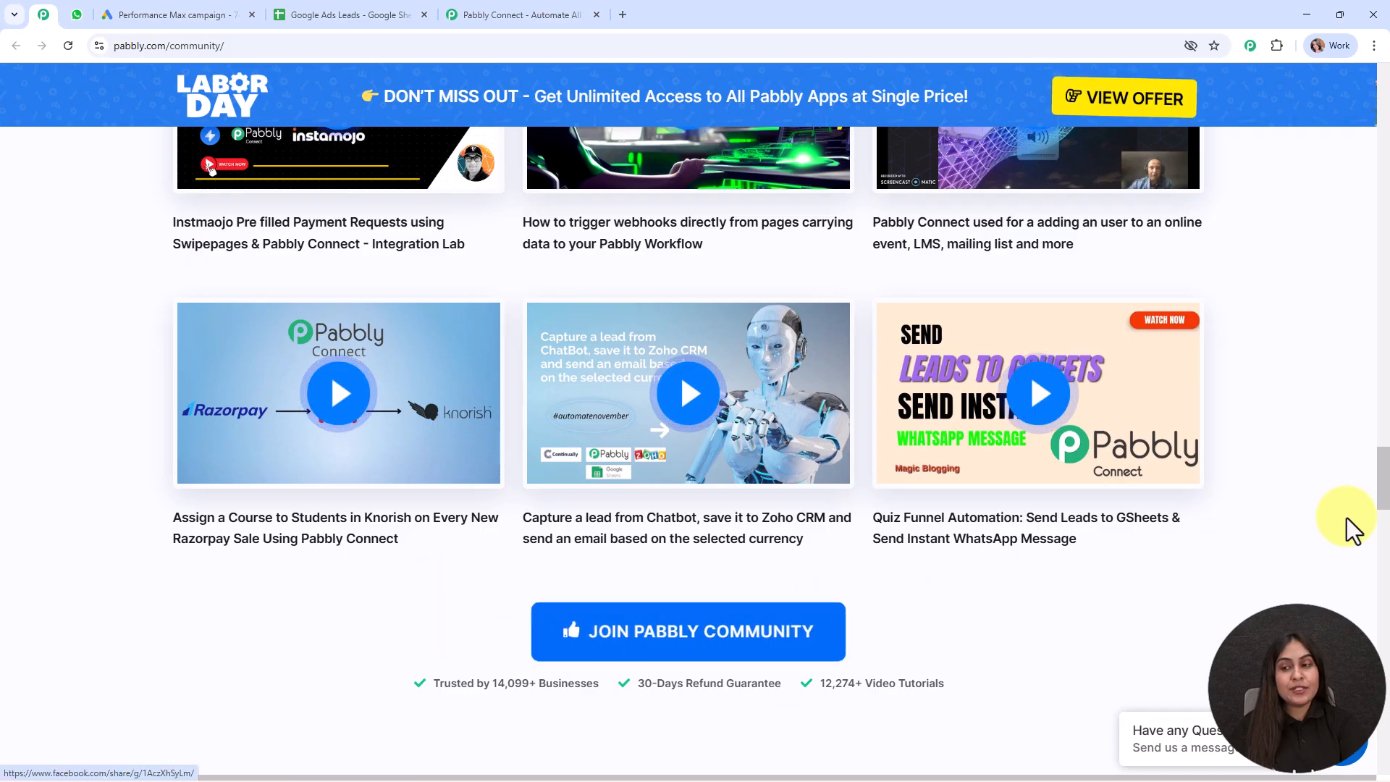
drag(1380, 463, 1379, 84)
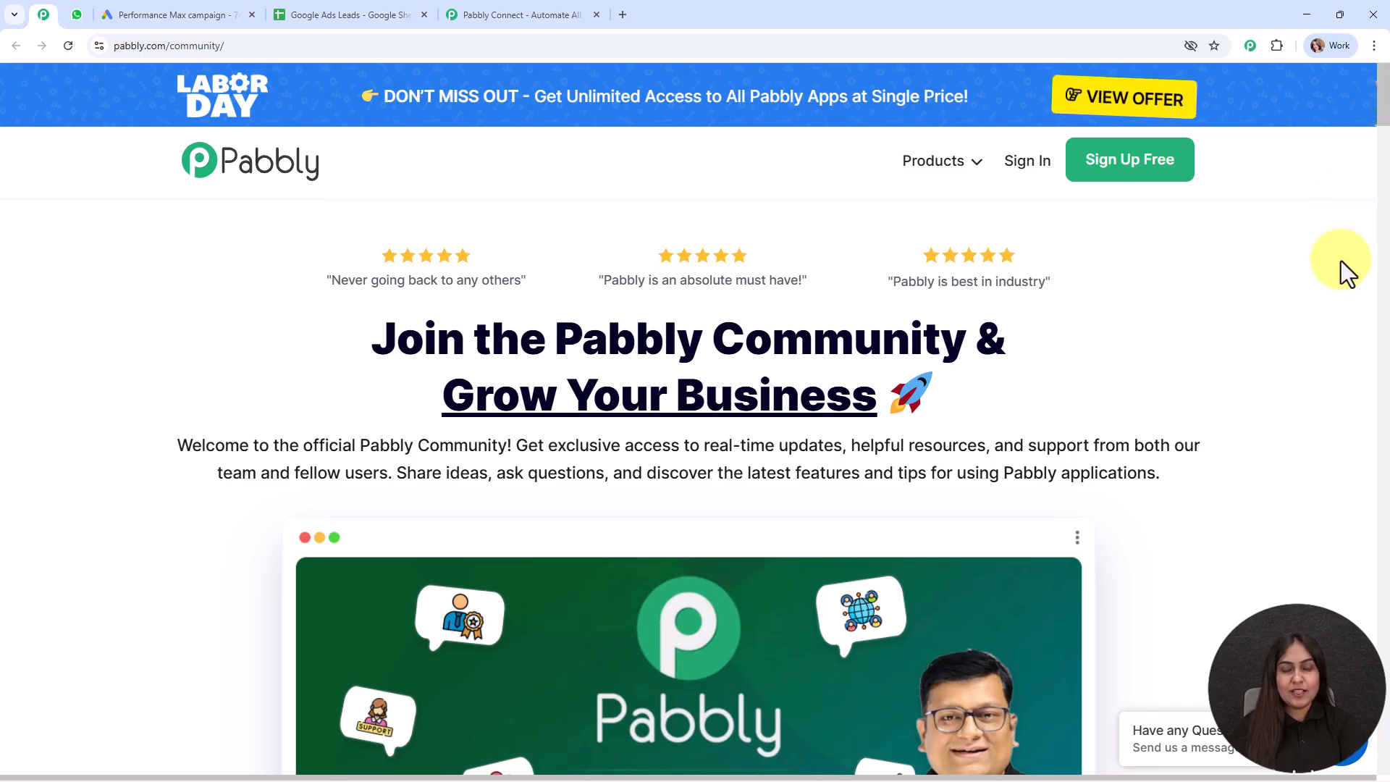
Dismiss the limited time offer popup on the Connect site and sign in
click(477, 14)
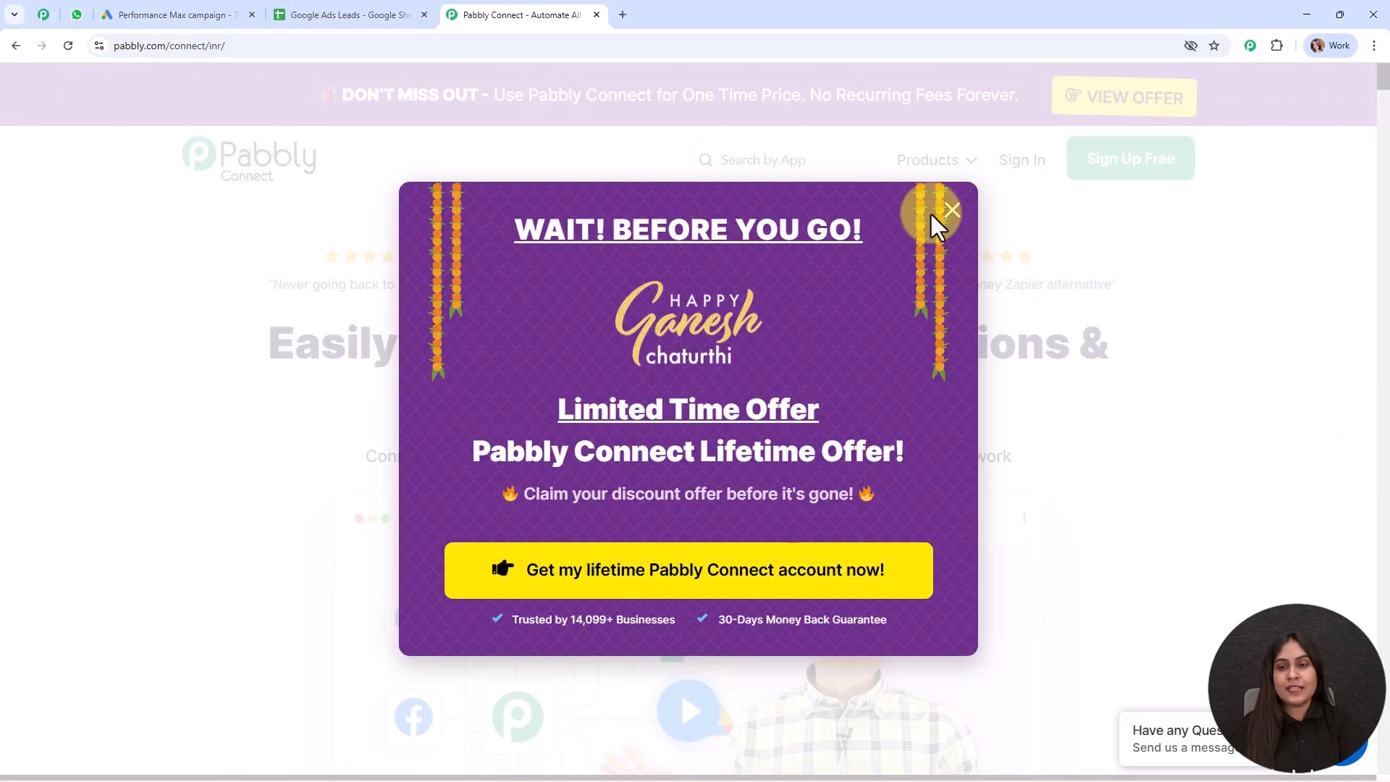
click(951, 211)
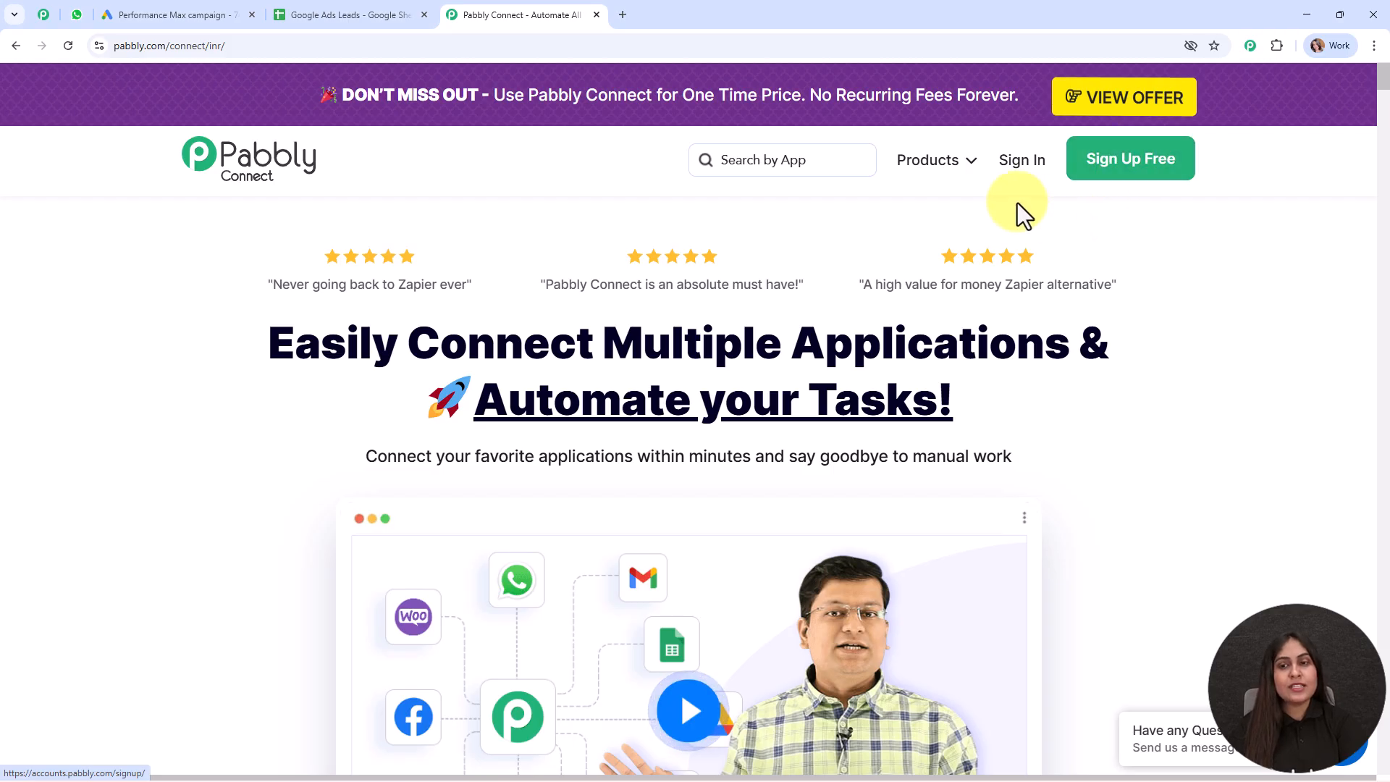
click(1021, 163)
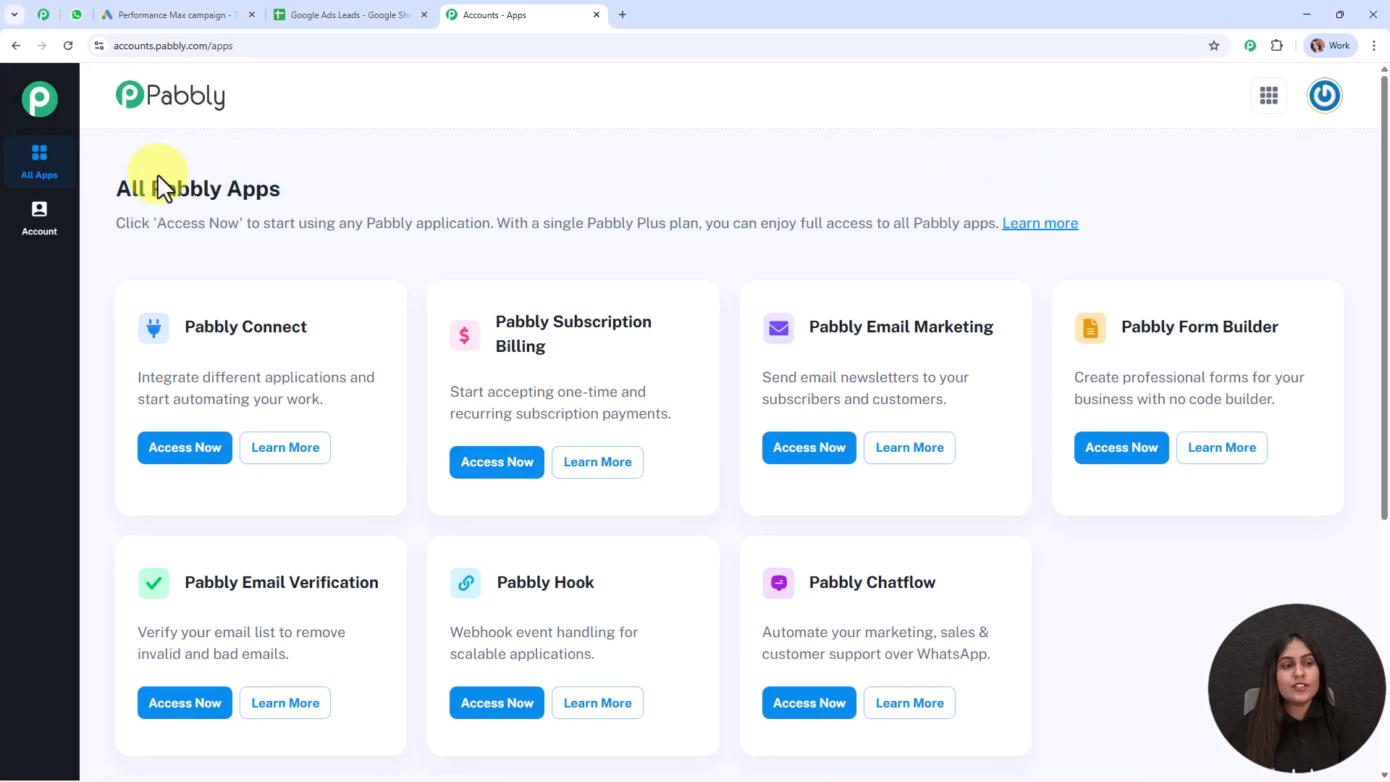
Launch Pabbly Connect from the All Pabbly Apps page
drag(112, 186, 306, 183)
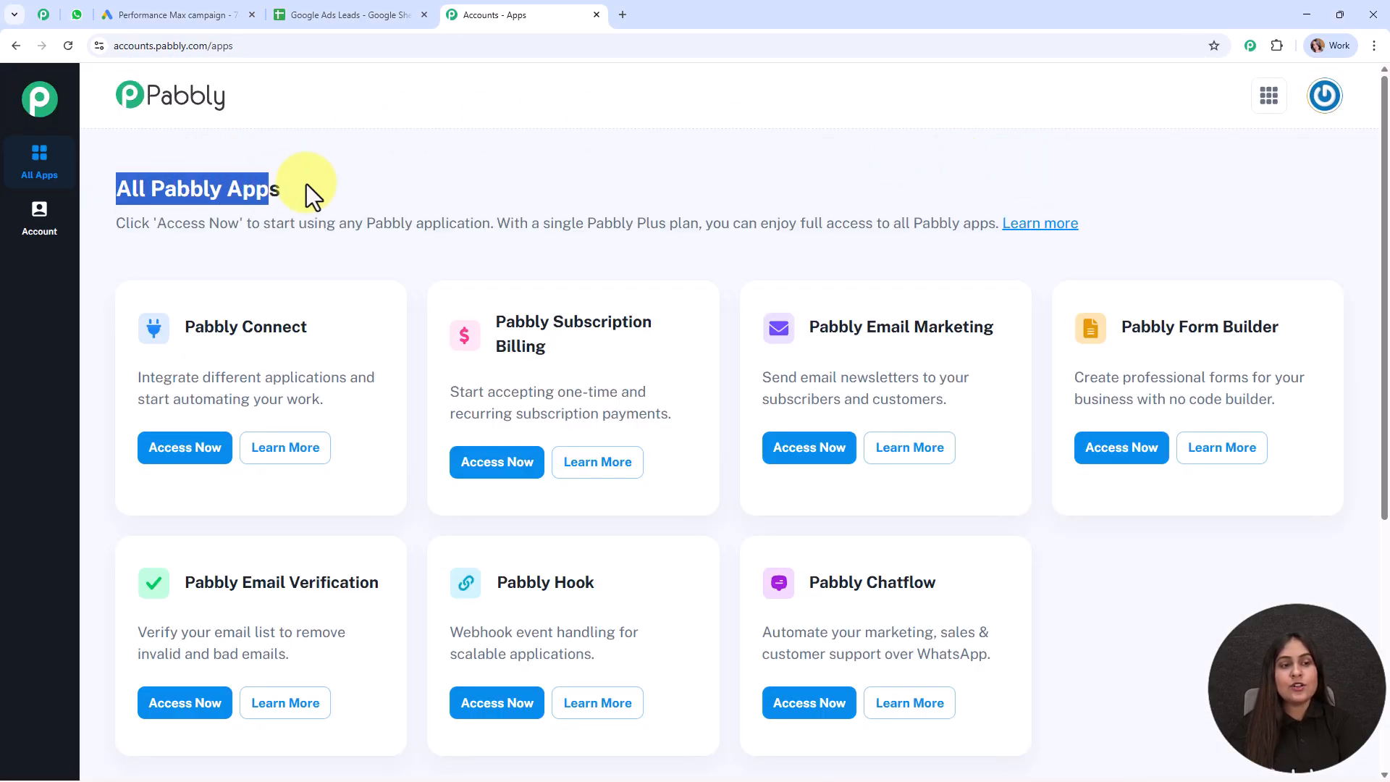
click(459, 187)
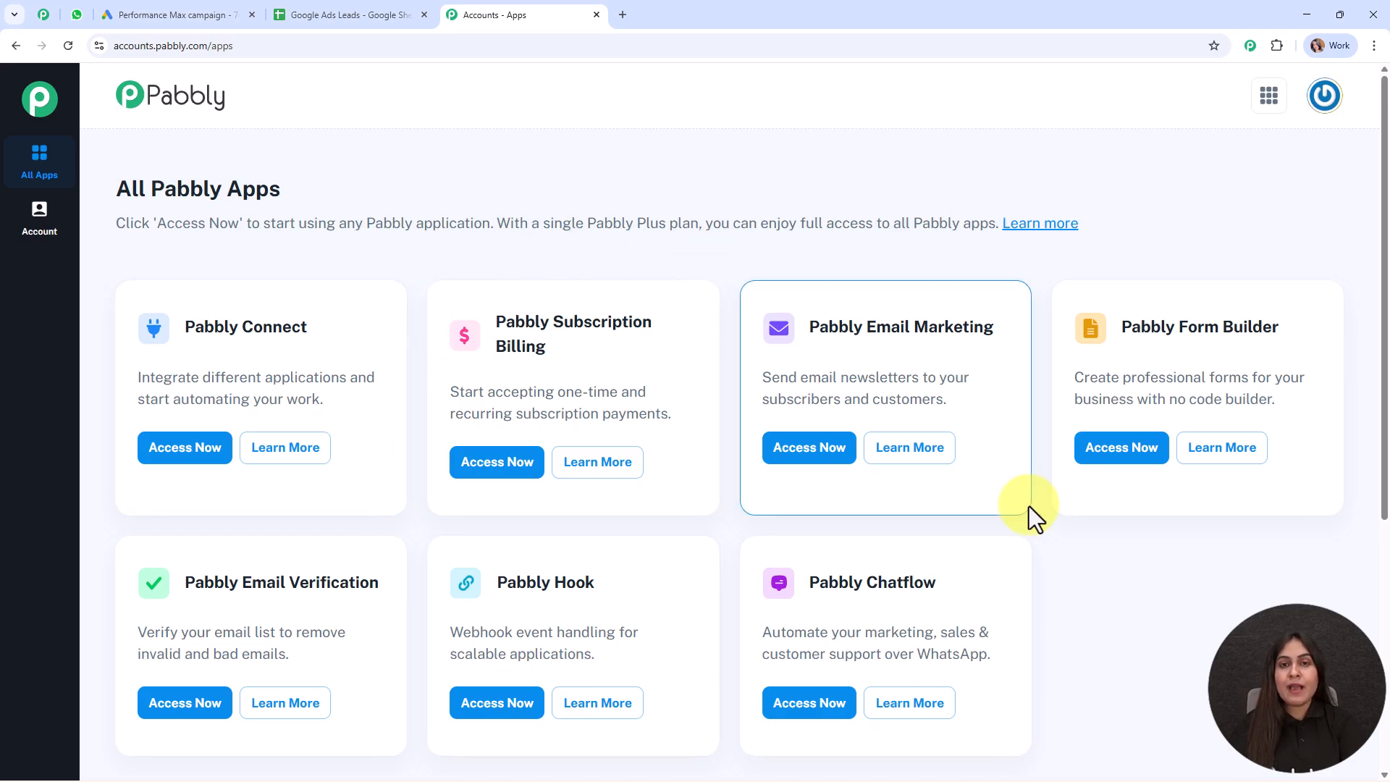
click(194, 449)
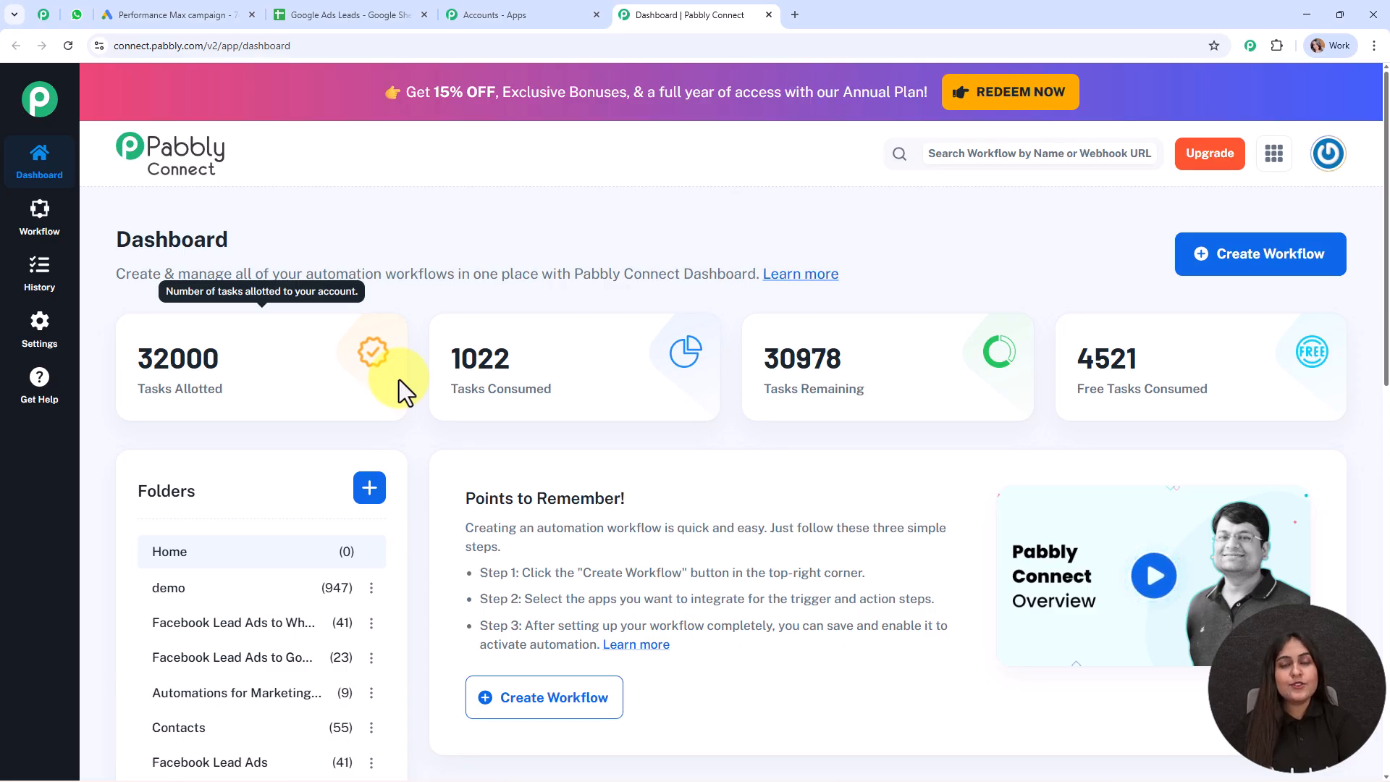
Start a new workflow using the New (Beta) workflow builder
click(1230, 287)
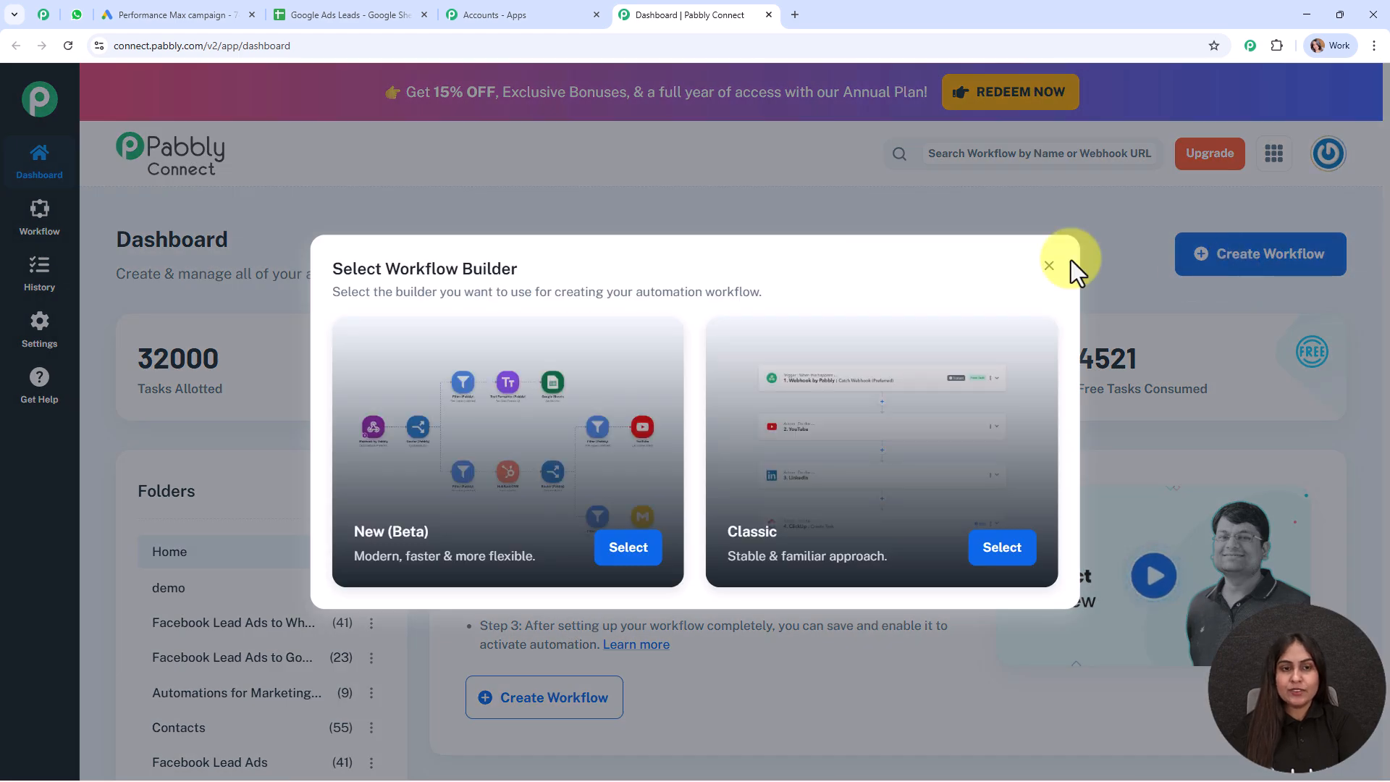
drag(587, 269, 260, 295)
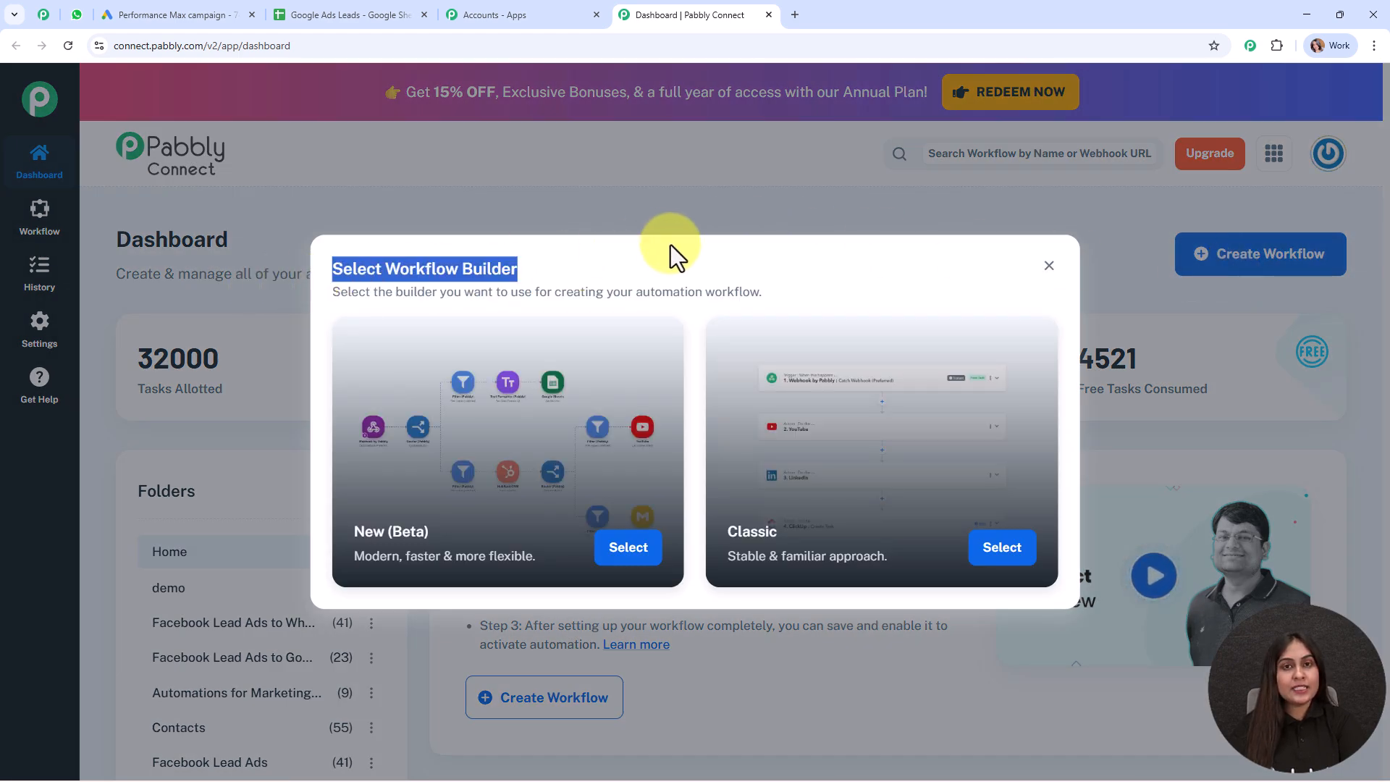
click(683, 265)
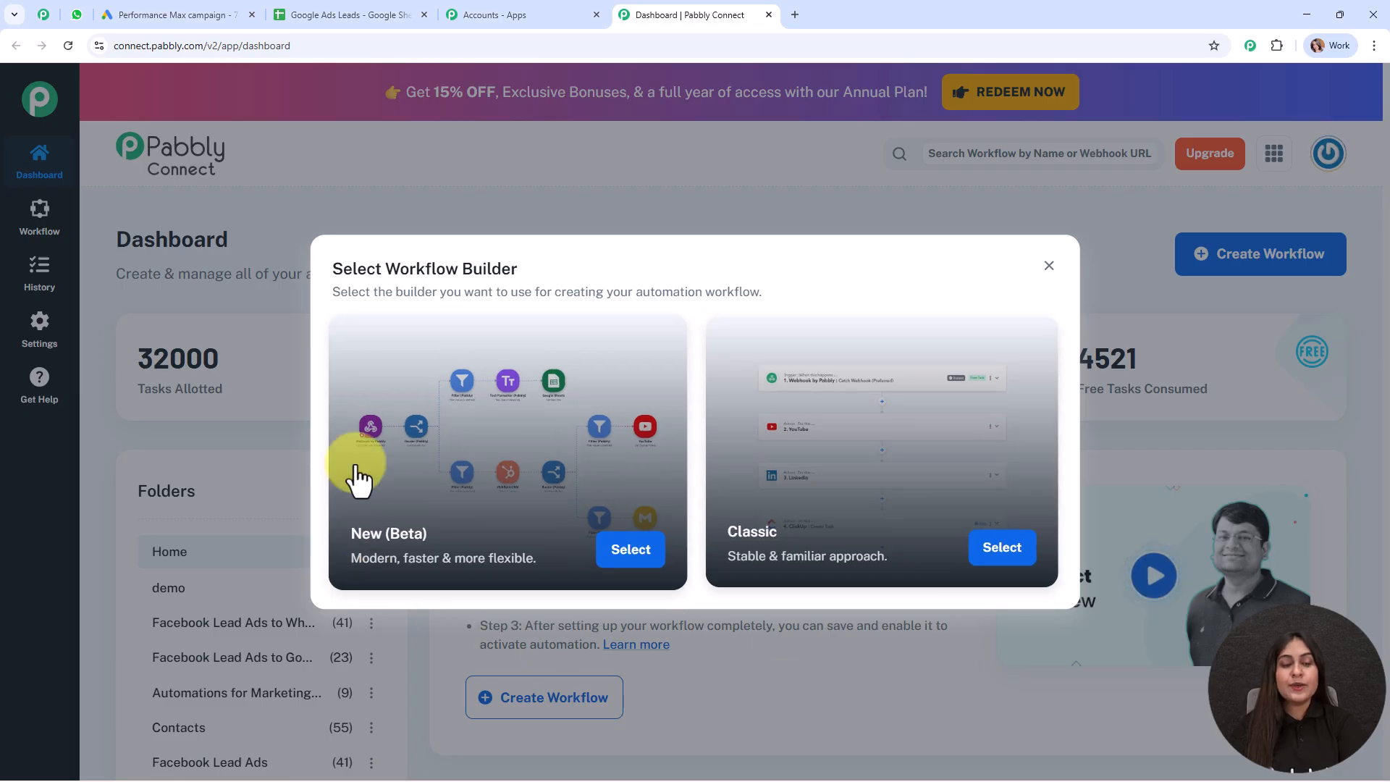
click(637, 555)
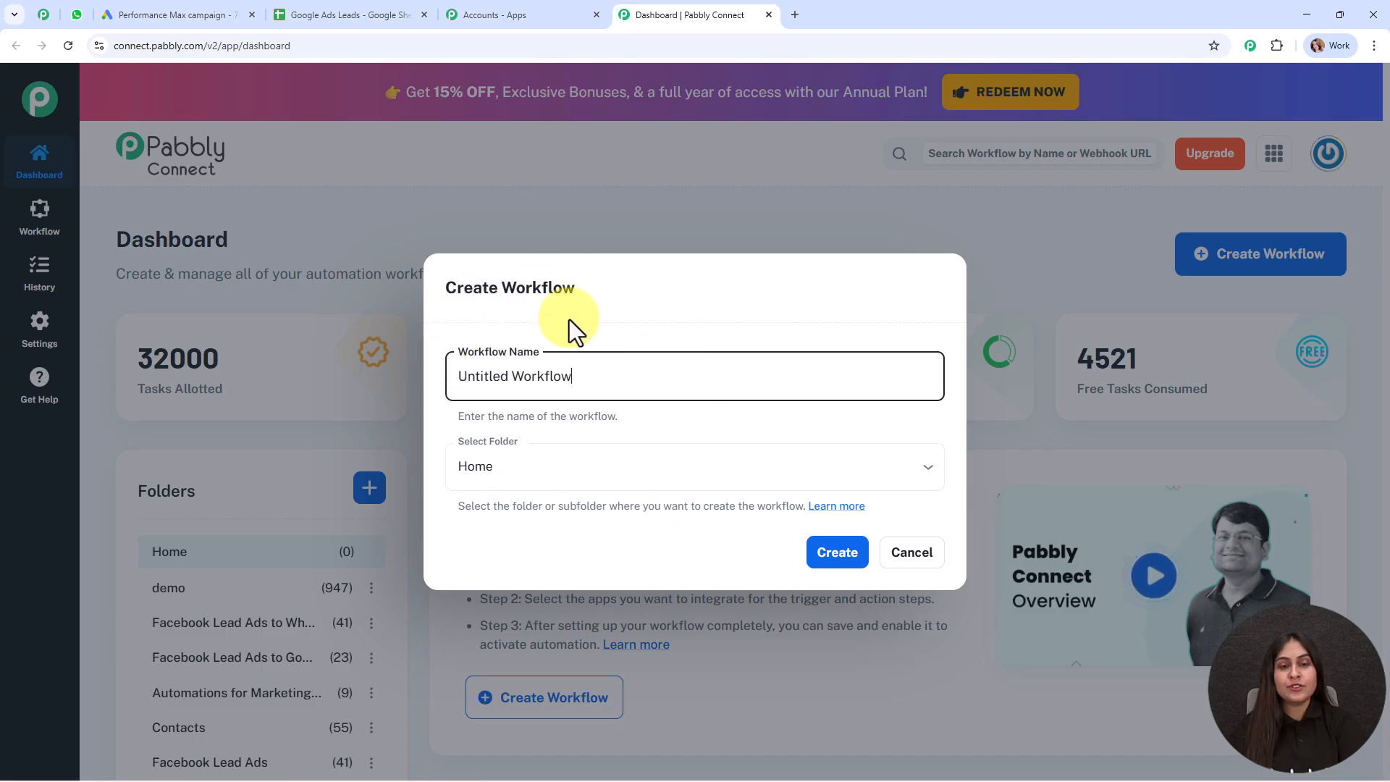
Rename the workflow to 'Track Google Lead Ads Leads Automatically in Google Sheets'
drag(591, 366, 458, 386)
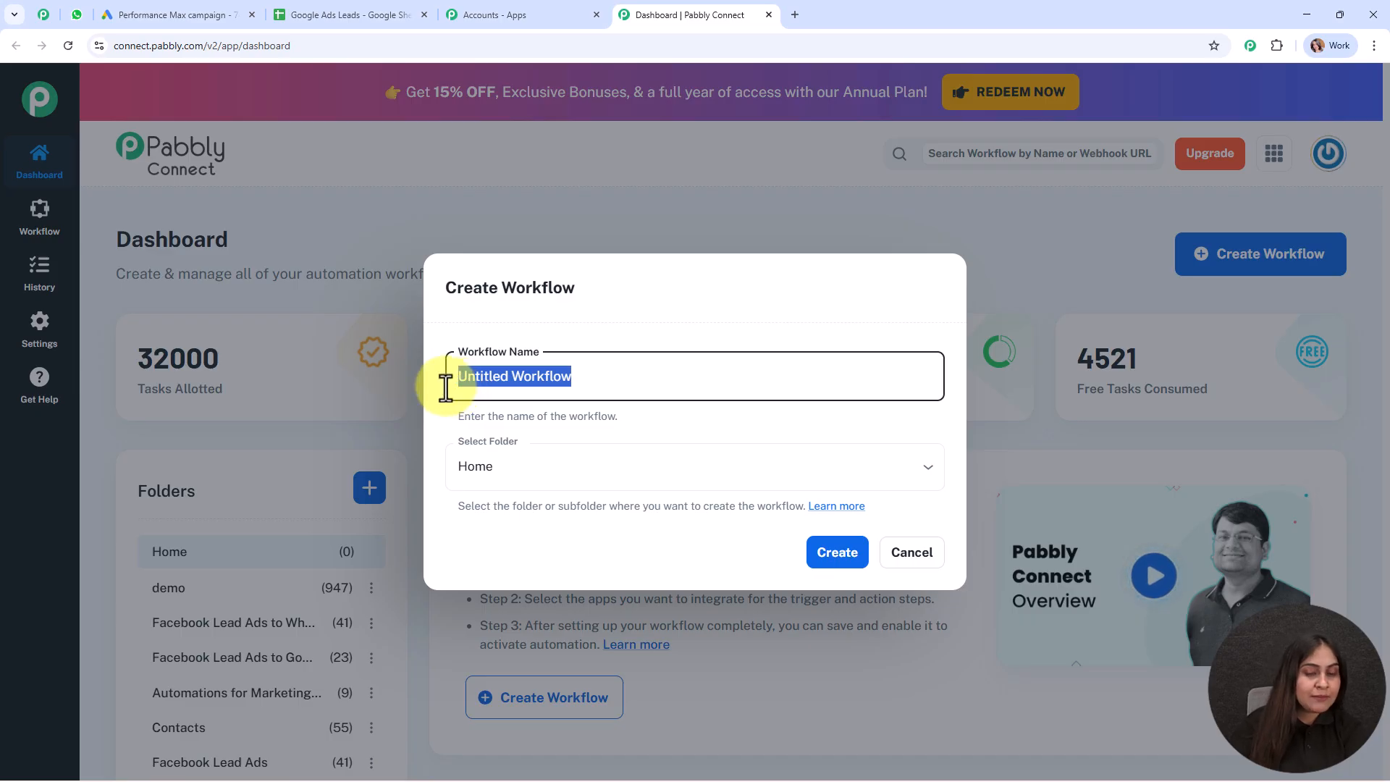
text(Track Google Lead Ads Leads Automatically in Google Sheets)
drag(458, 376, 878, 367)
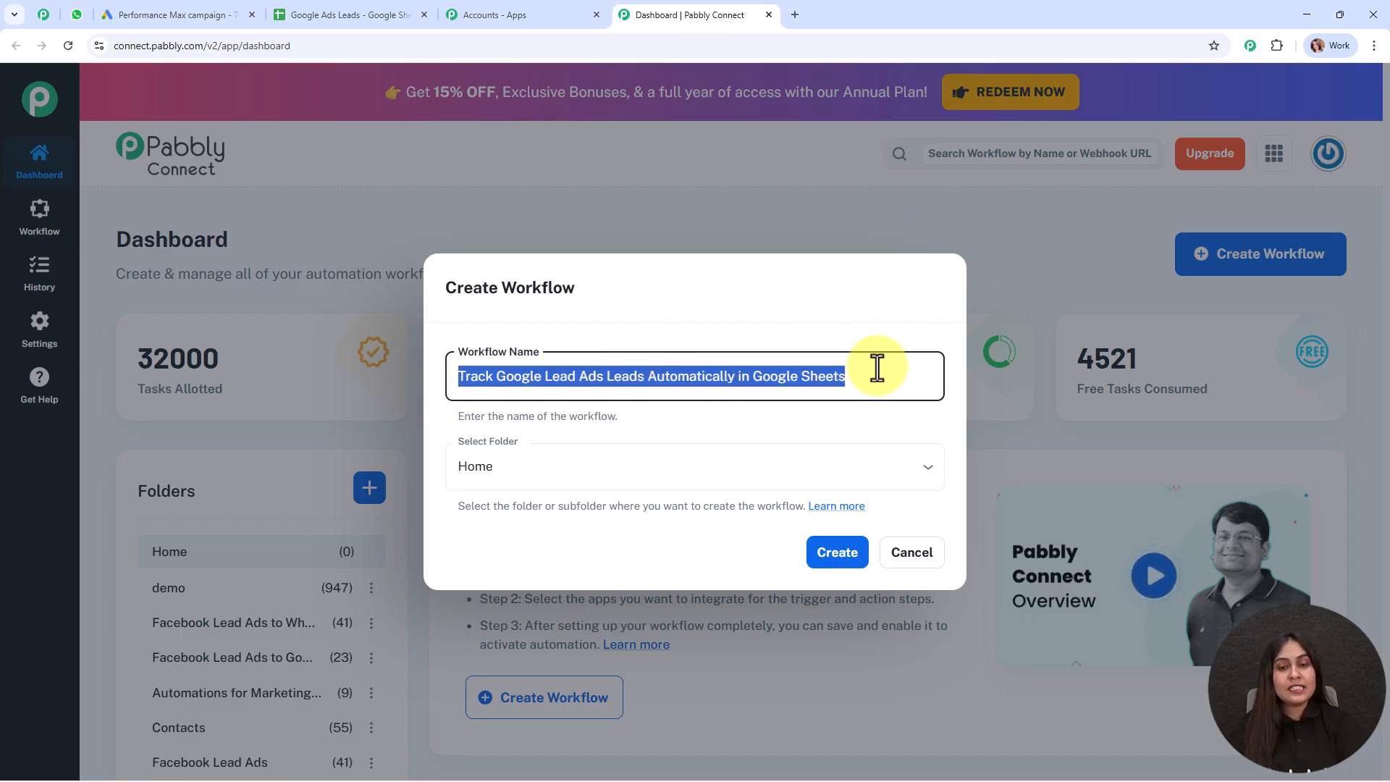
click(889, 420)
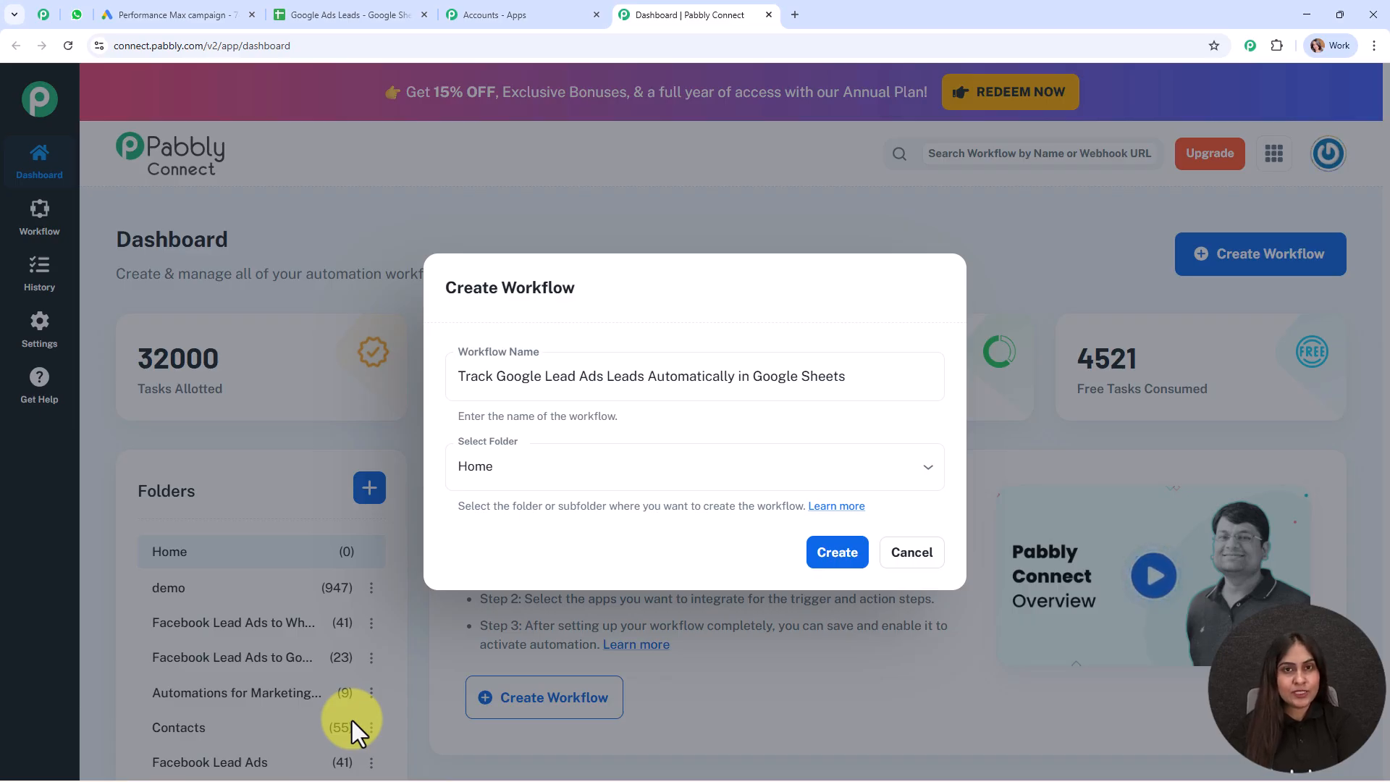
Put the workflow in the Automations folder and open the folders help article
click(563, 463)
scroll(548, 405, down, 1)
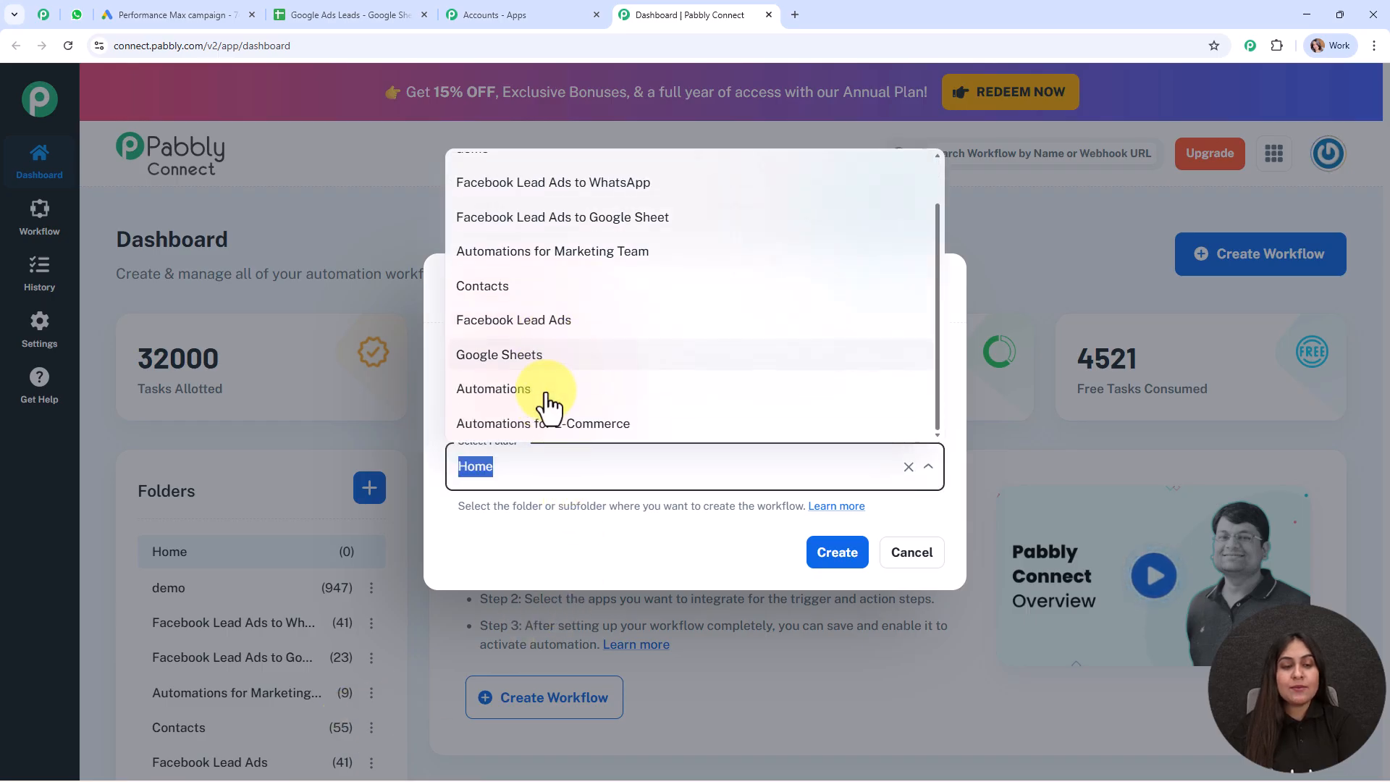
click(544, 394)
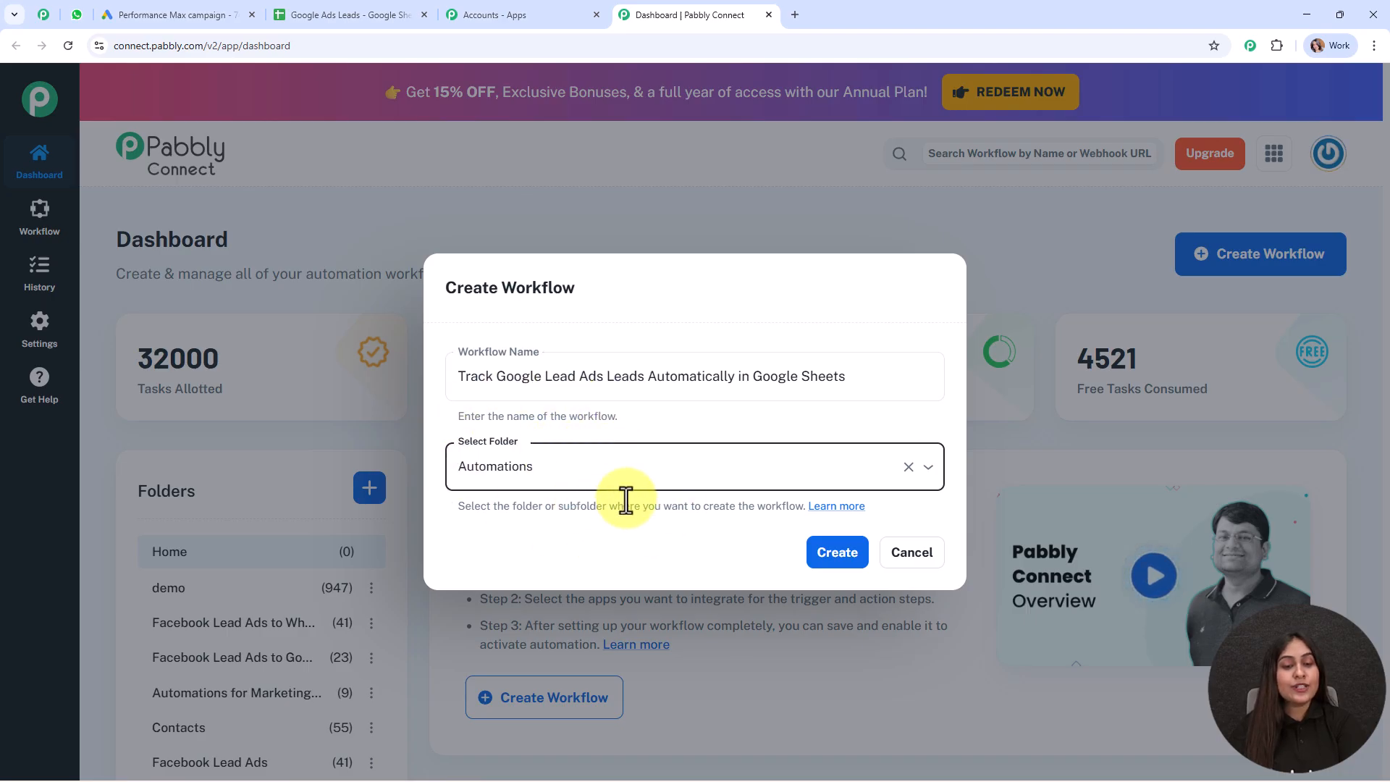
click(839, 507)
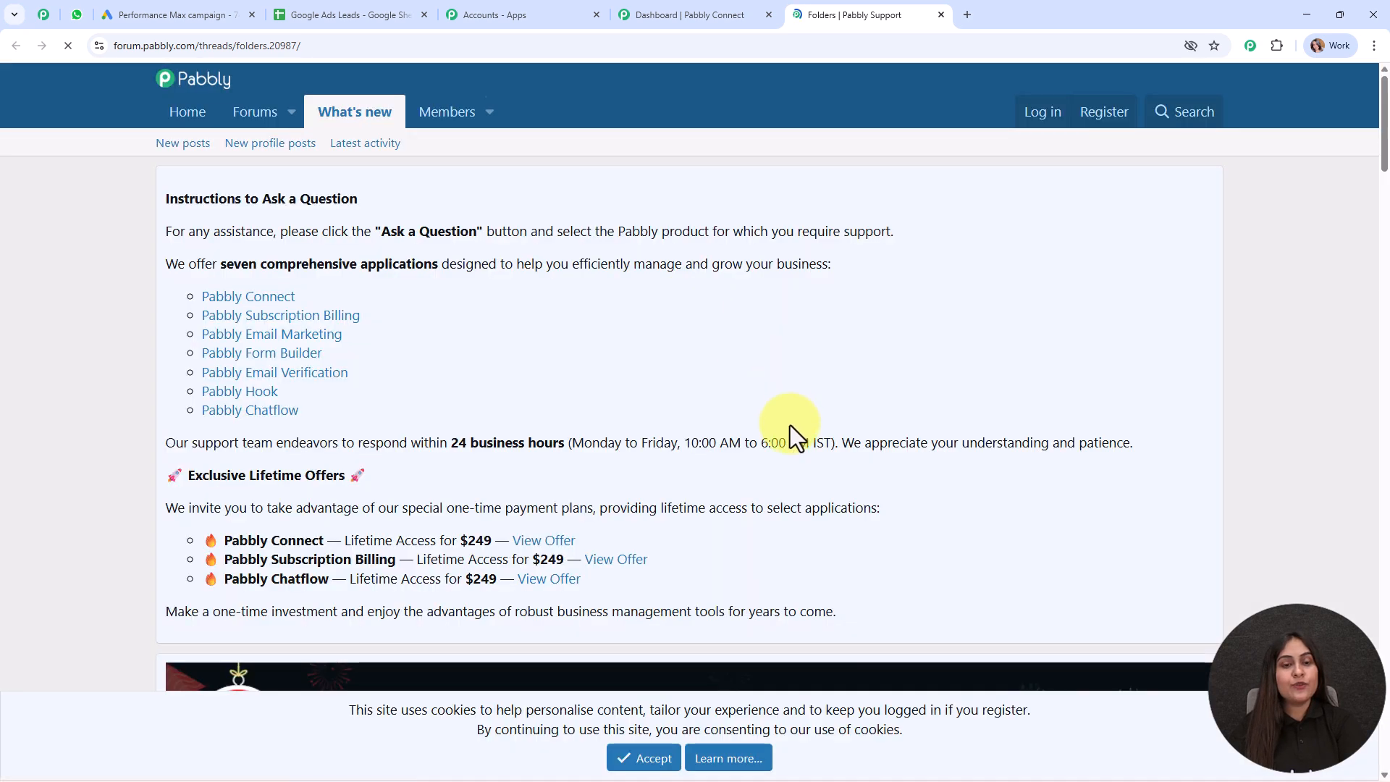
Skim the Folders help thread, then close it to return to the Create Workflow dialog
scroll(791, 427, down, 10)
scroll(790, 434, down, 10)
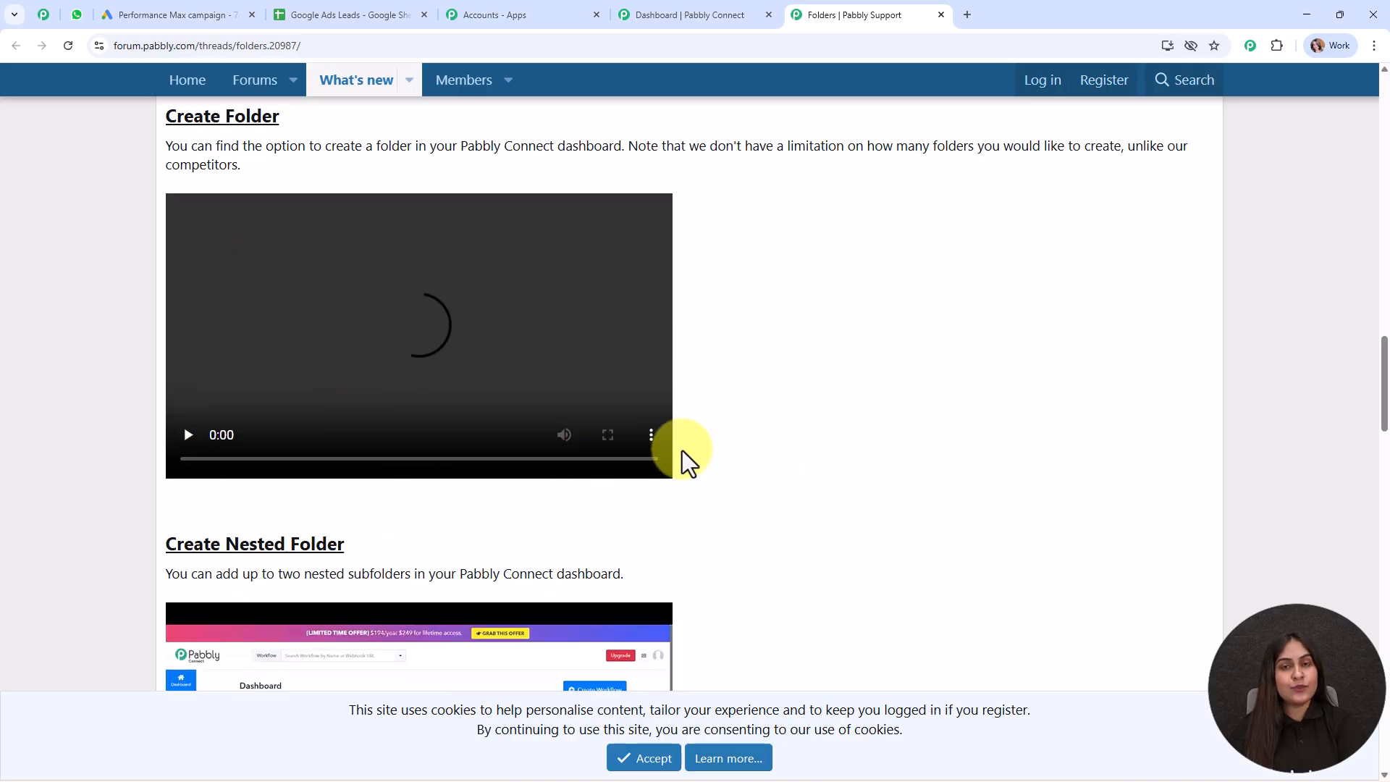
scroll(783, 438, down, 7)
scroll(783, 432, up, 10)
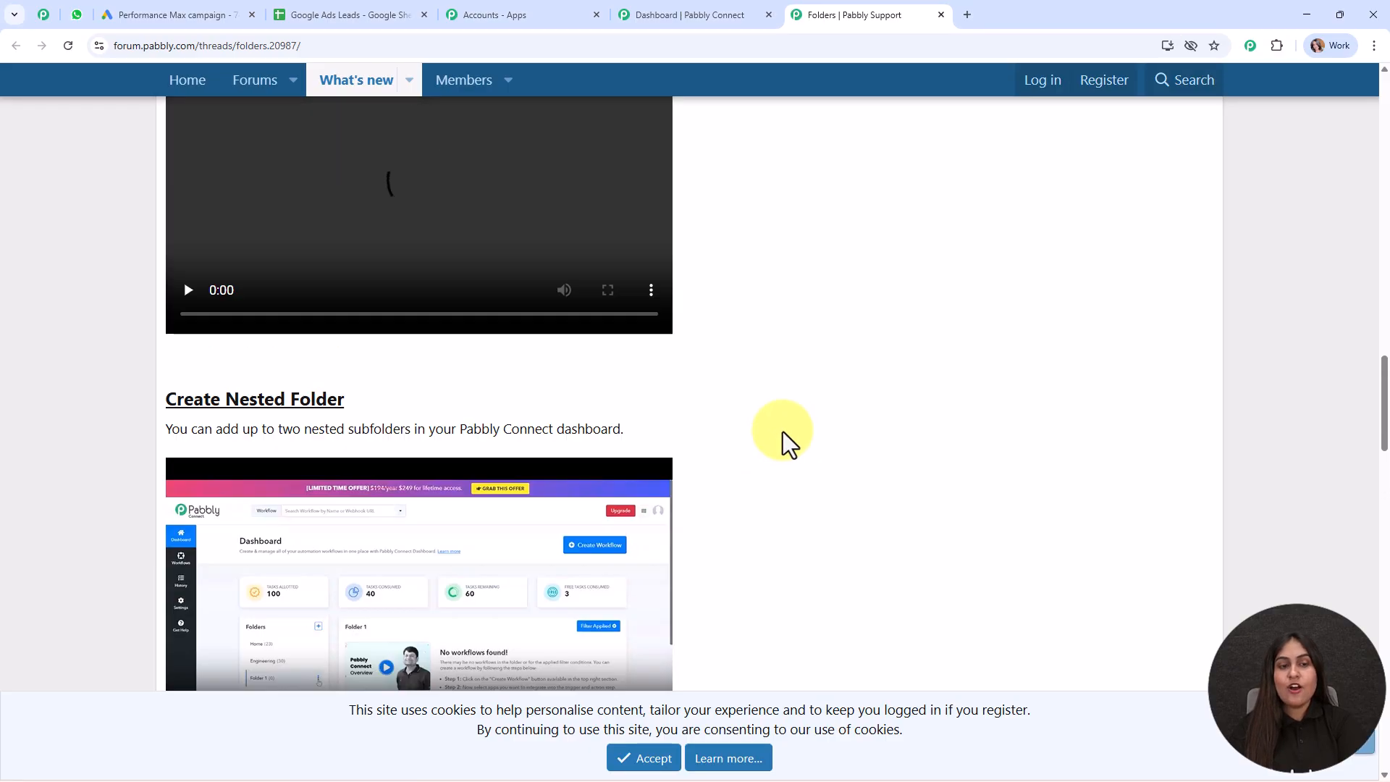
click(941, 14)
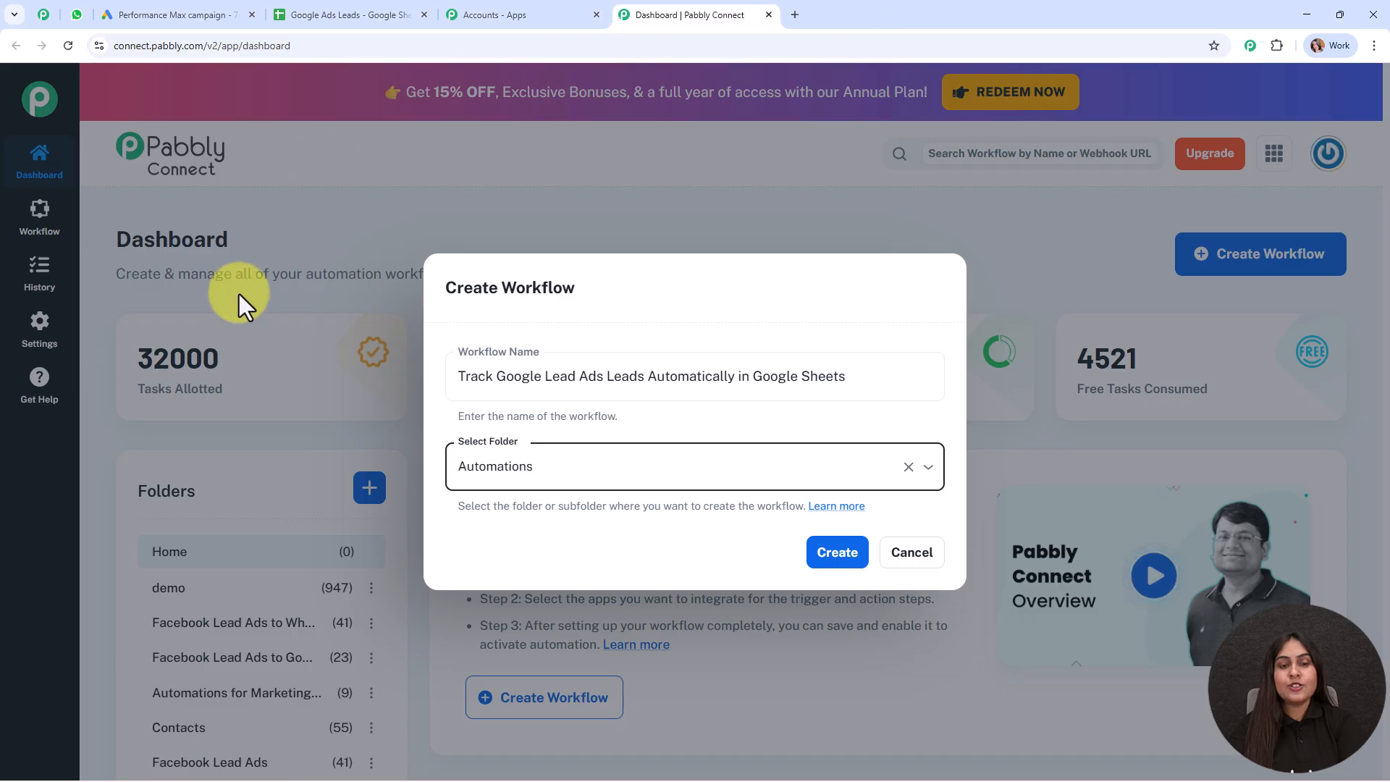
Create the 'Track Google Lead Ads Leads Automatically in Google Sheets' workflow in Automations
click(854, 551)
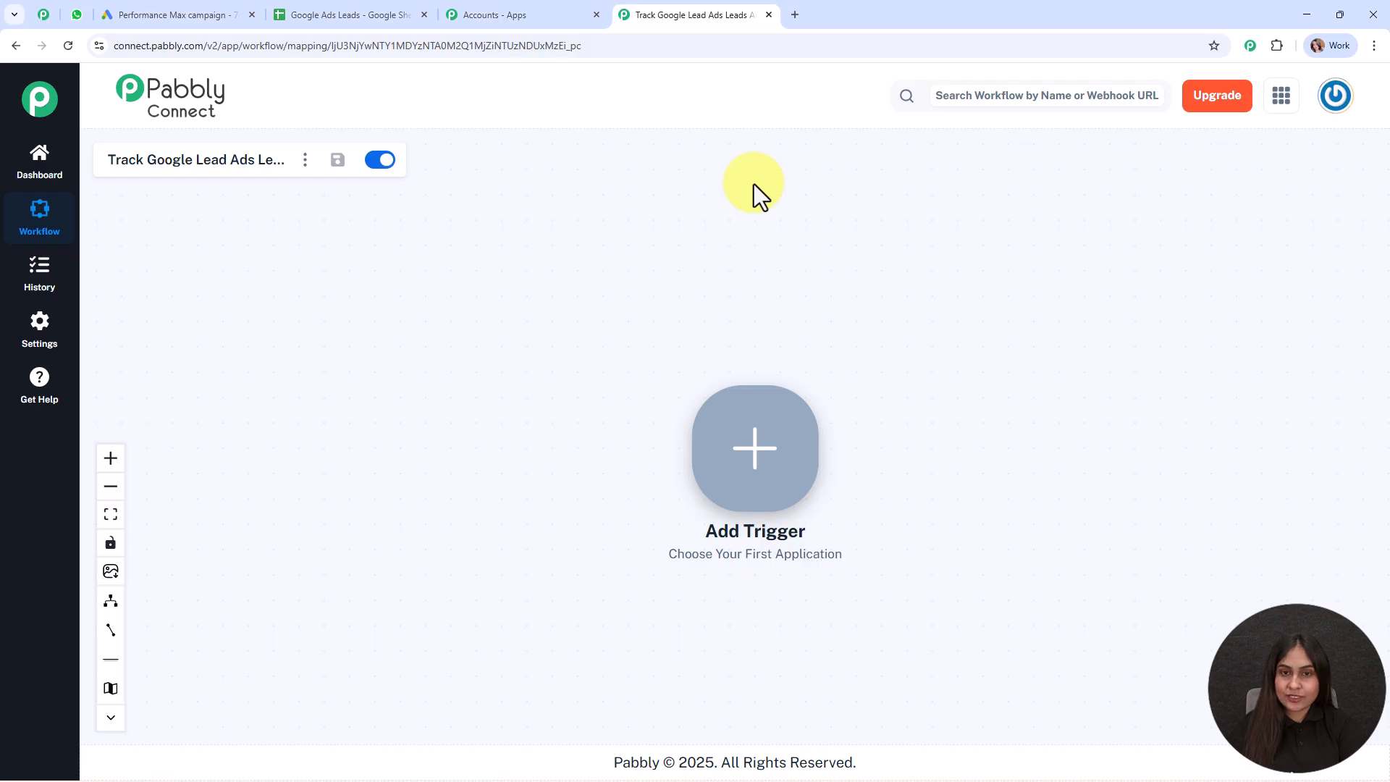
Set the workflow trigger to Google Ads' New Lead Form Entry event
click(757, 452)
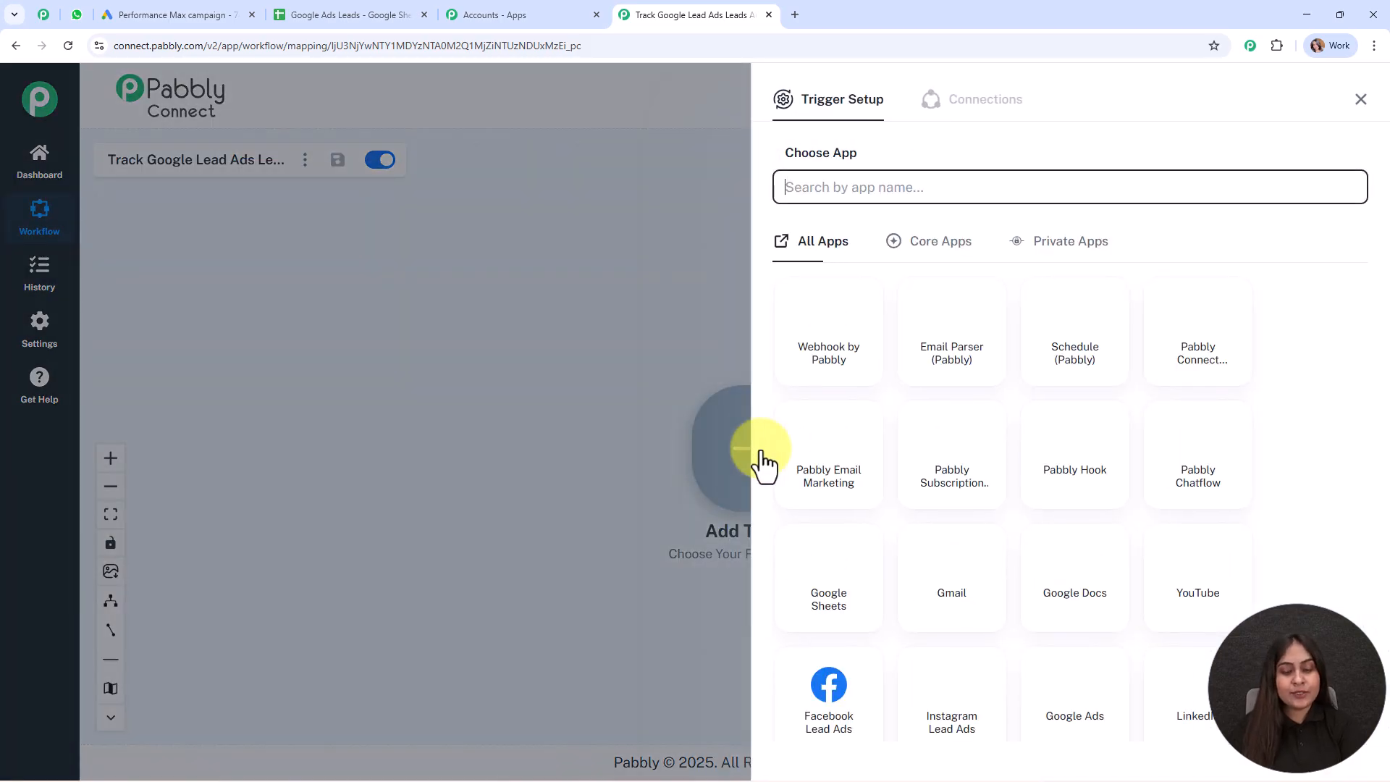
text(gog)
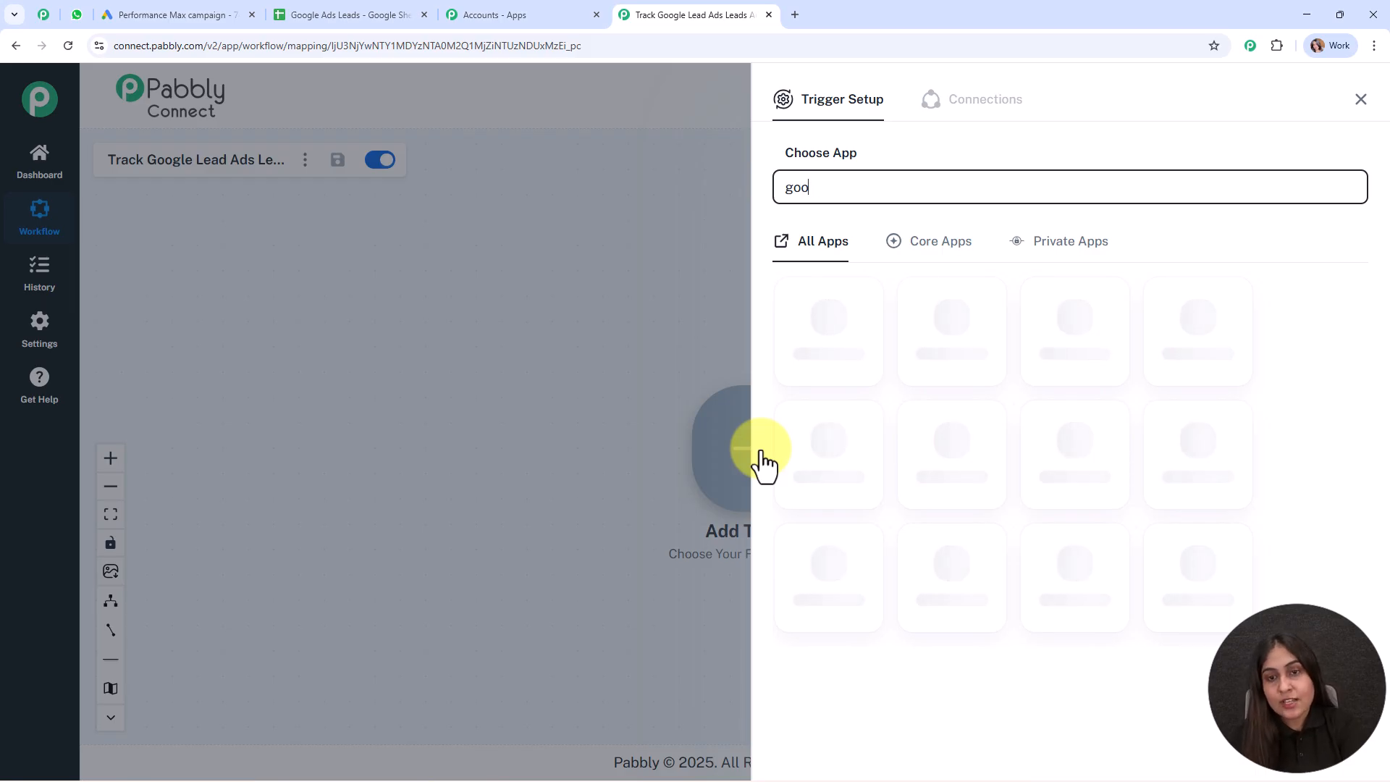
click(1089, 338)
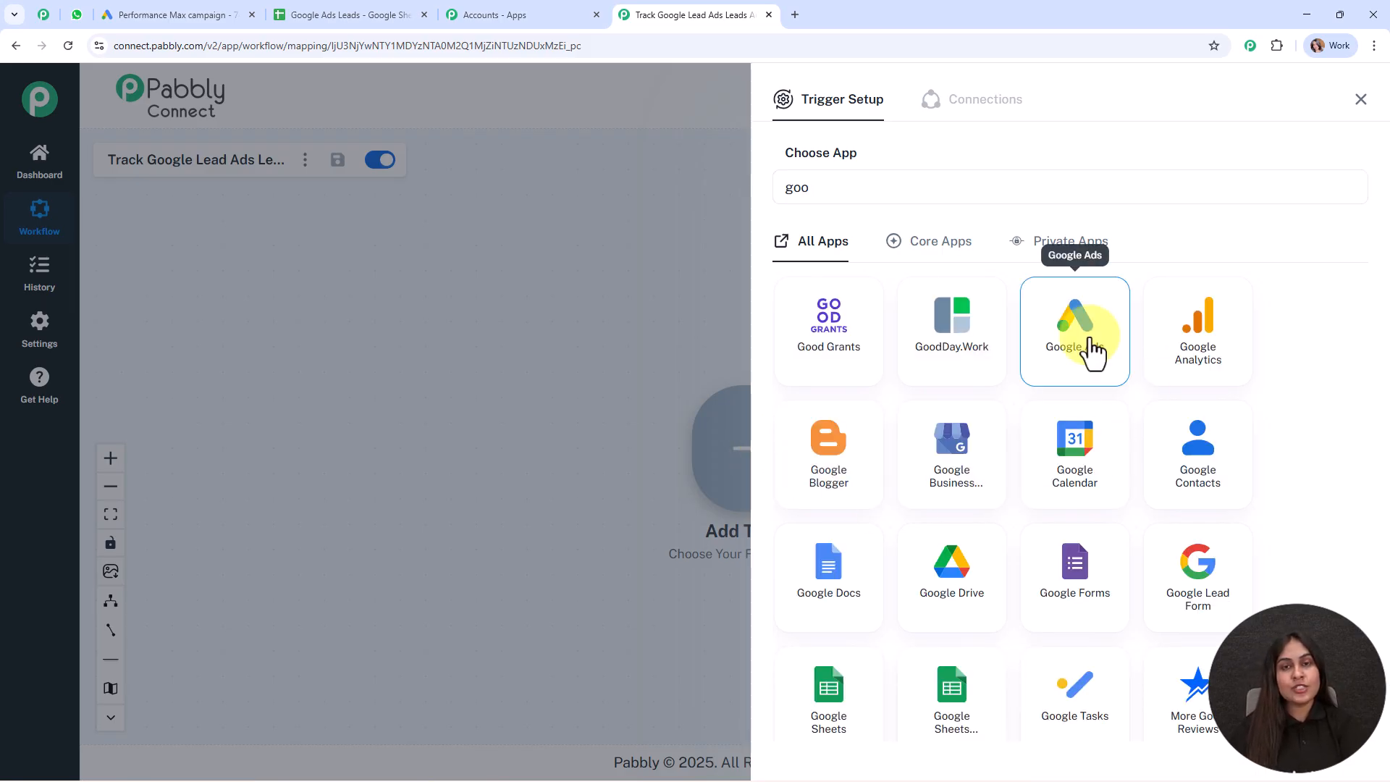
click(841, 284)
click(866, 391)
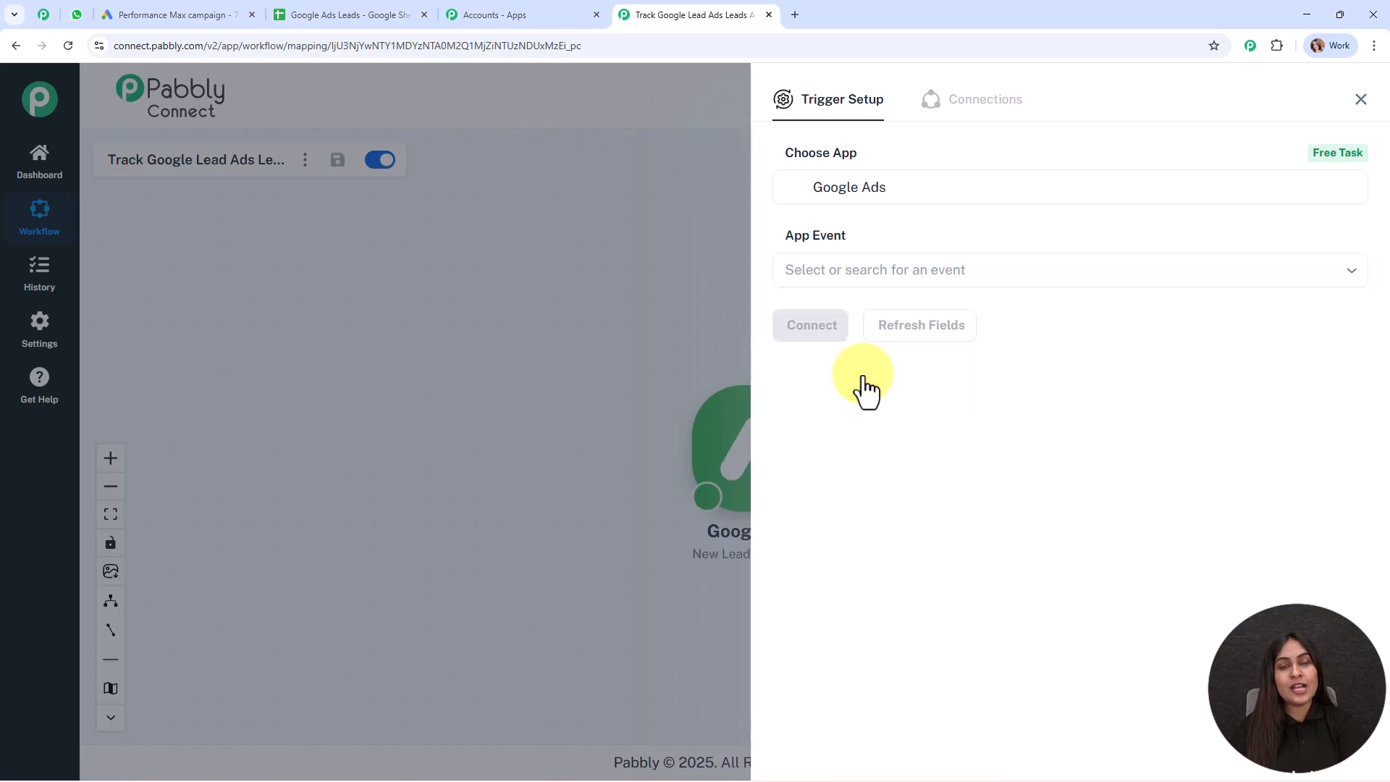
Connect the trigger and copy its webhook URL for use in Google Ads
click(796, 329)
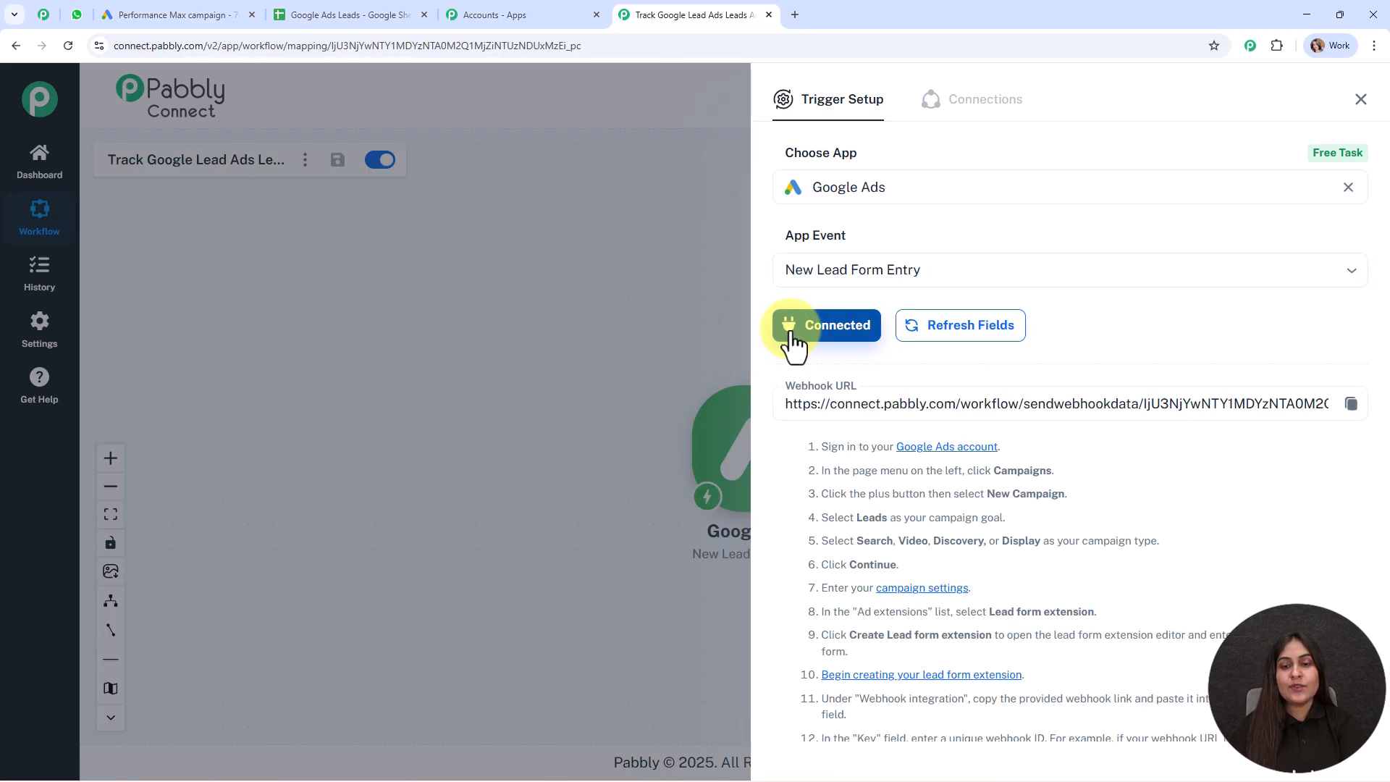
scroll(1198, 326, down, 3)
scroll(1194, 287, down, 1)
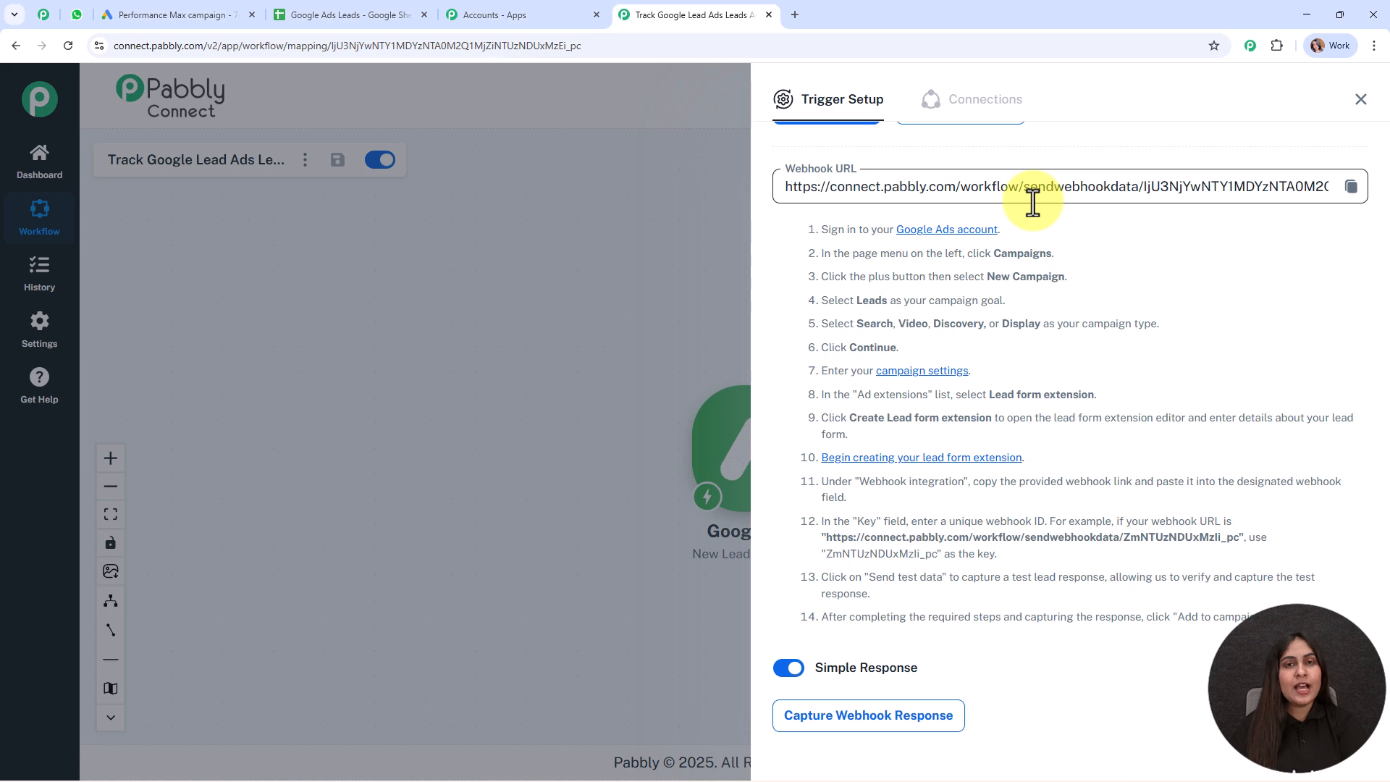
drag(820, 229, 1375, 623)
click(1350, 186)
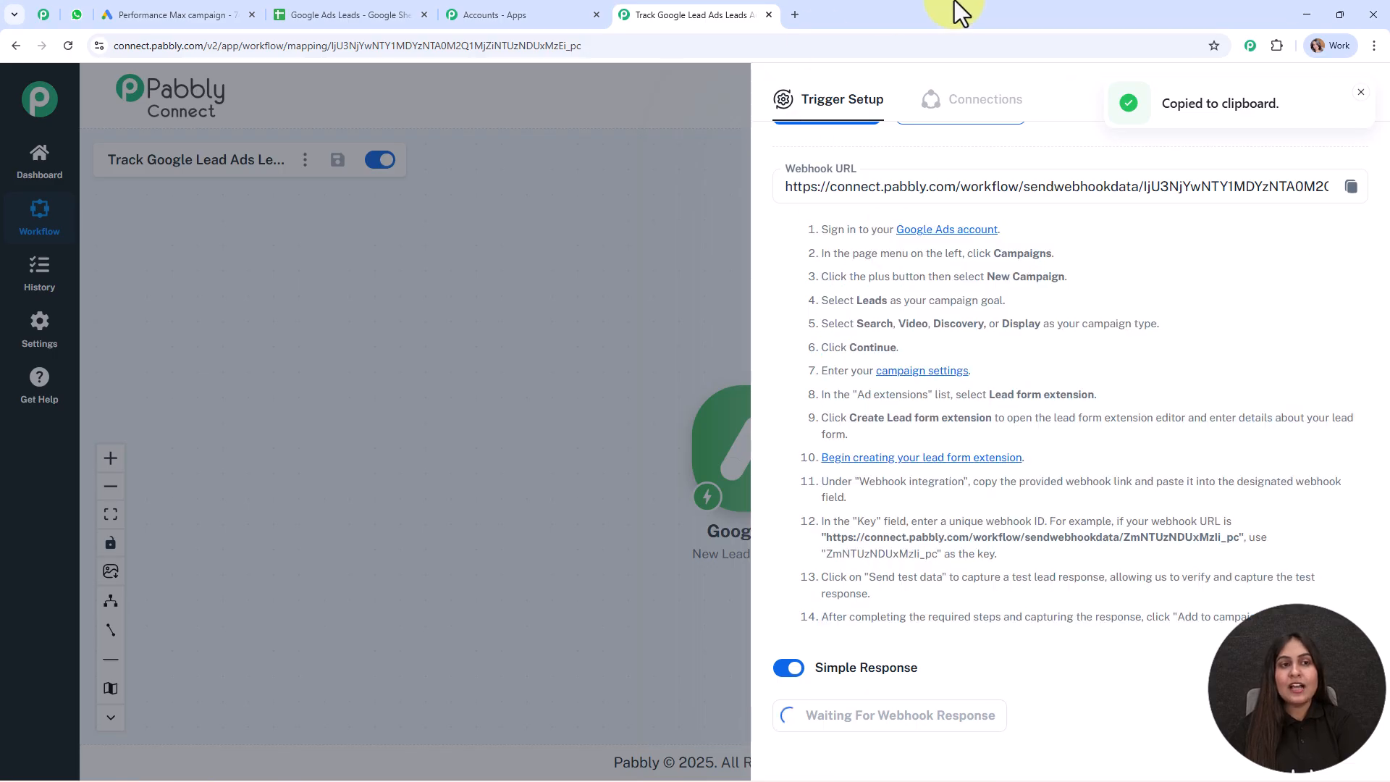
click(220, 3)
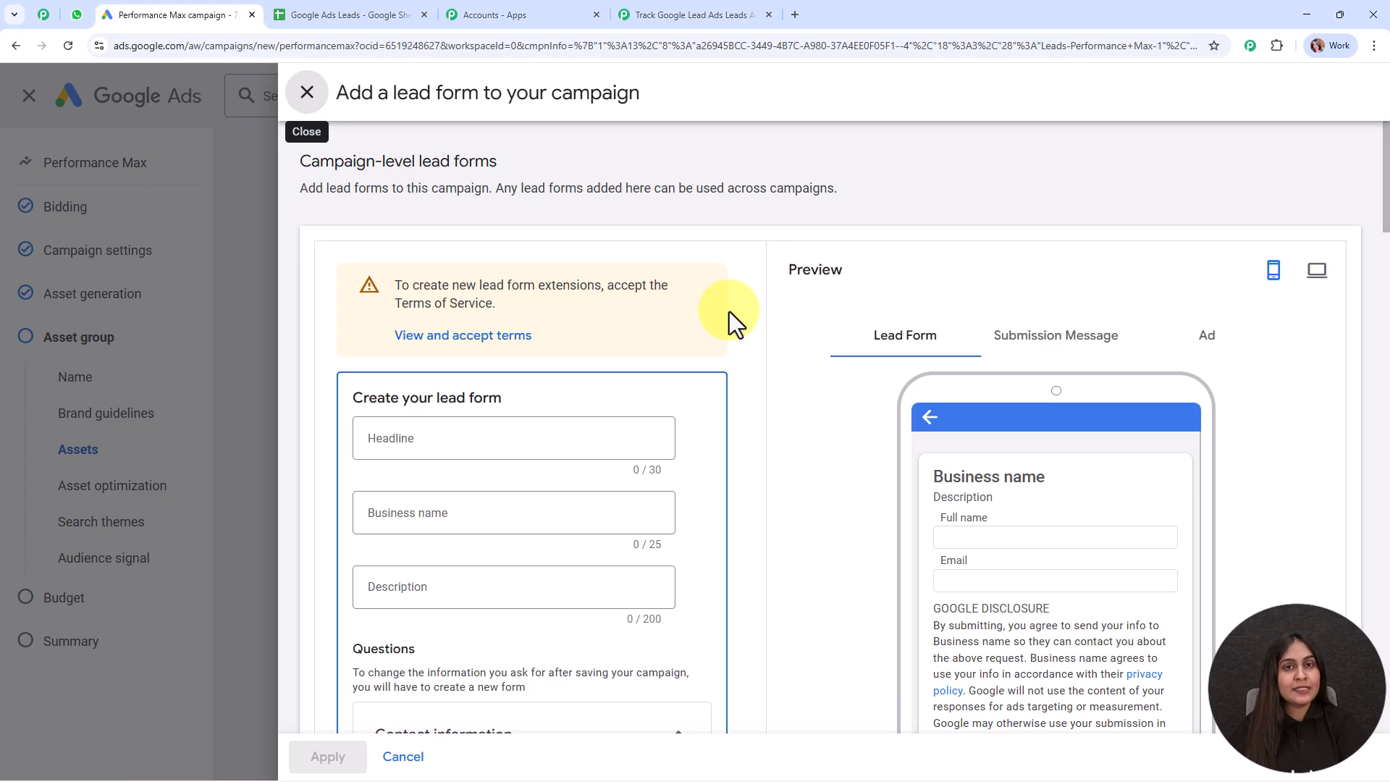
Enter ABC as the lead form's business name
scroll(728, 311, down, 2)
click(410, 374)
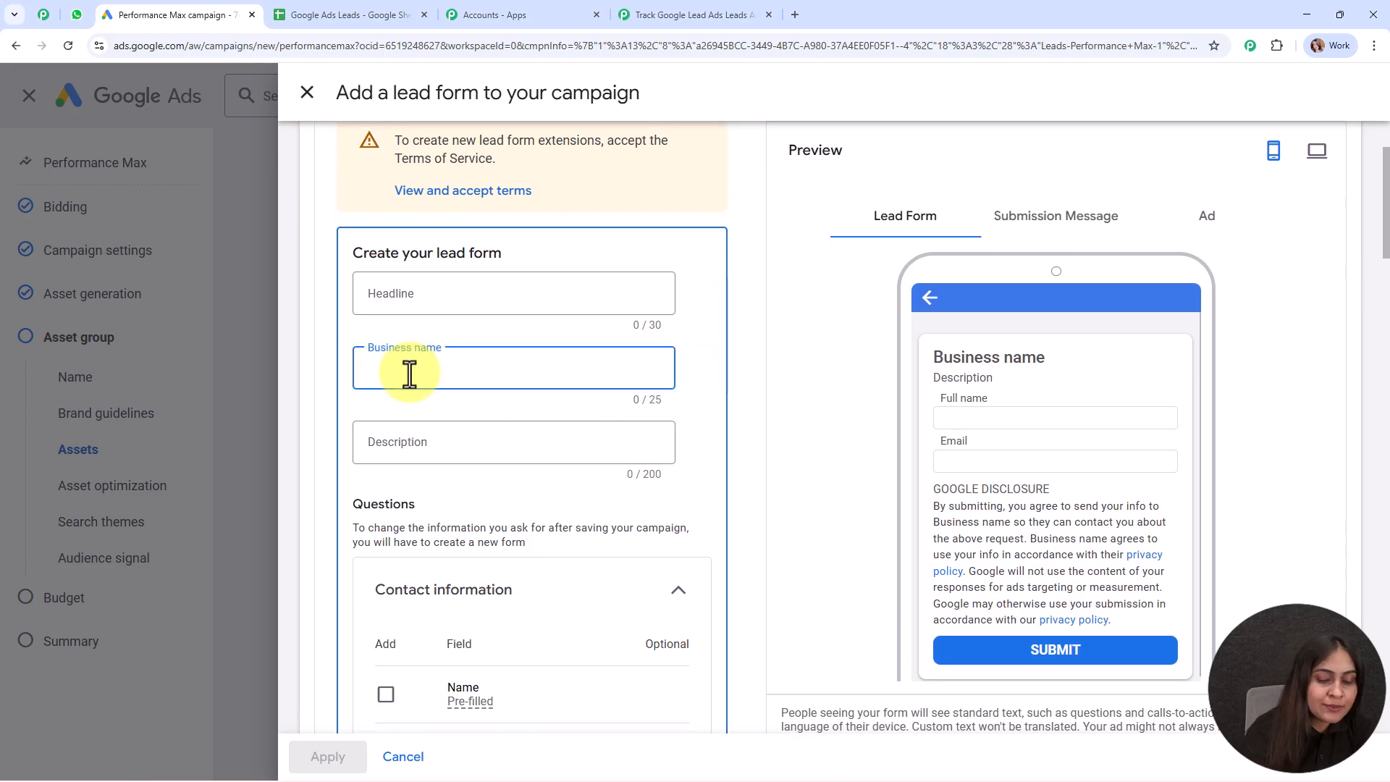
text(ANC)
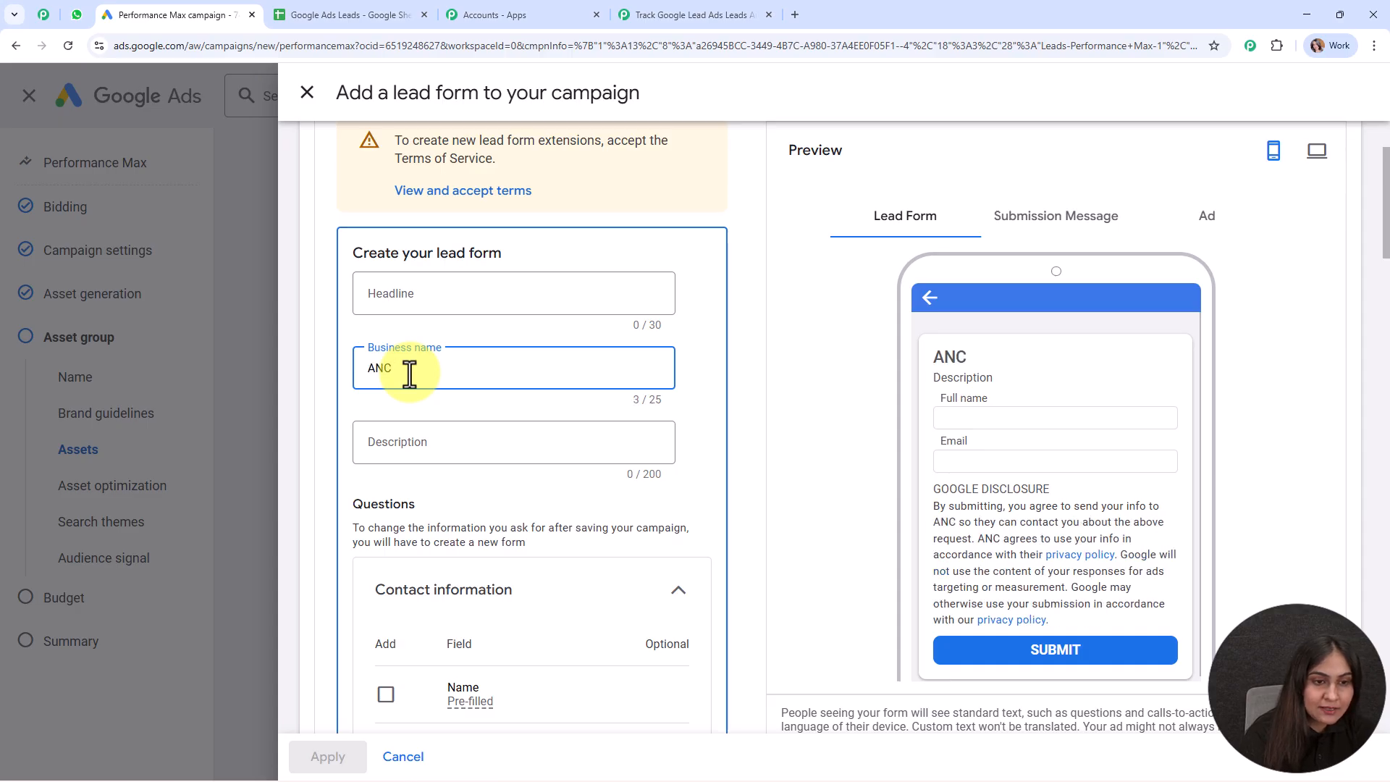
key(BackSpace)
key(BackSpace)
text(BC)
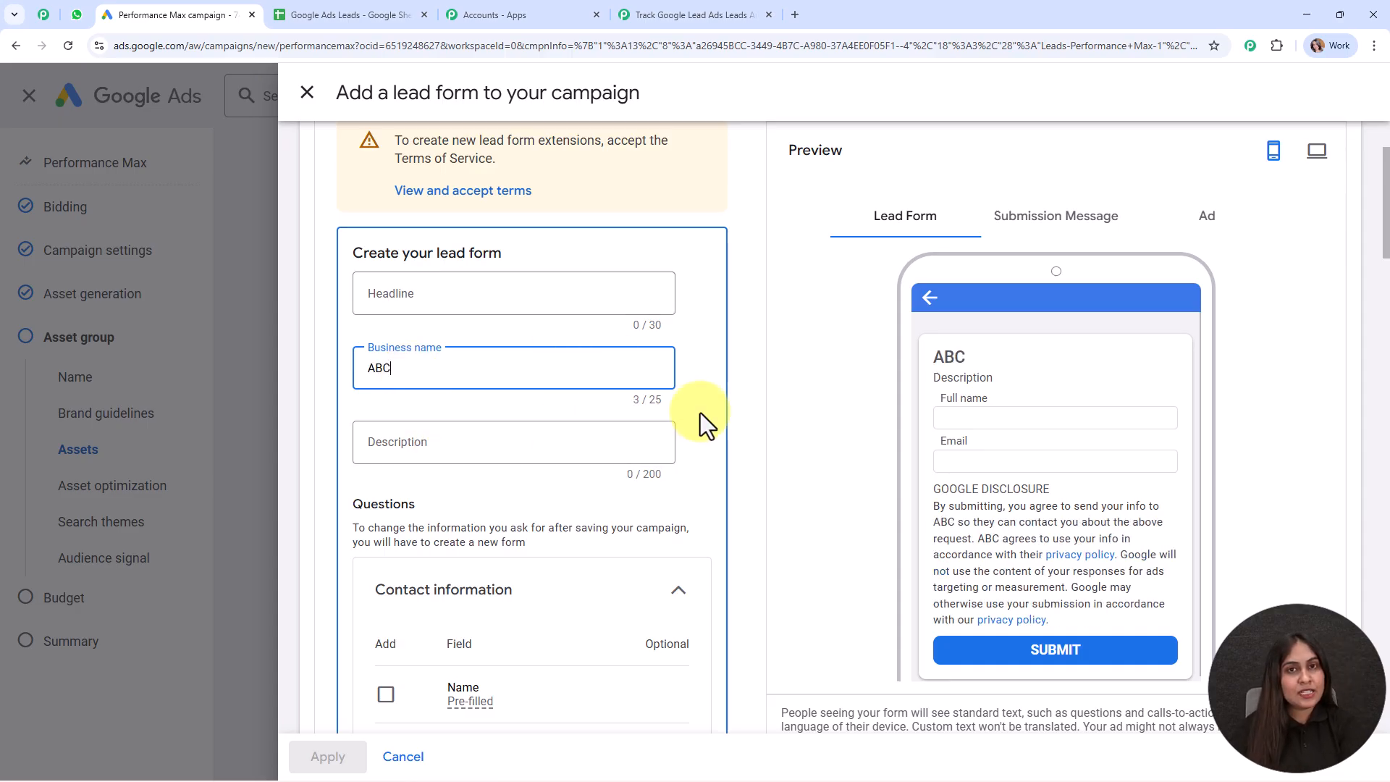
scroll(700, 419, down, 4)
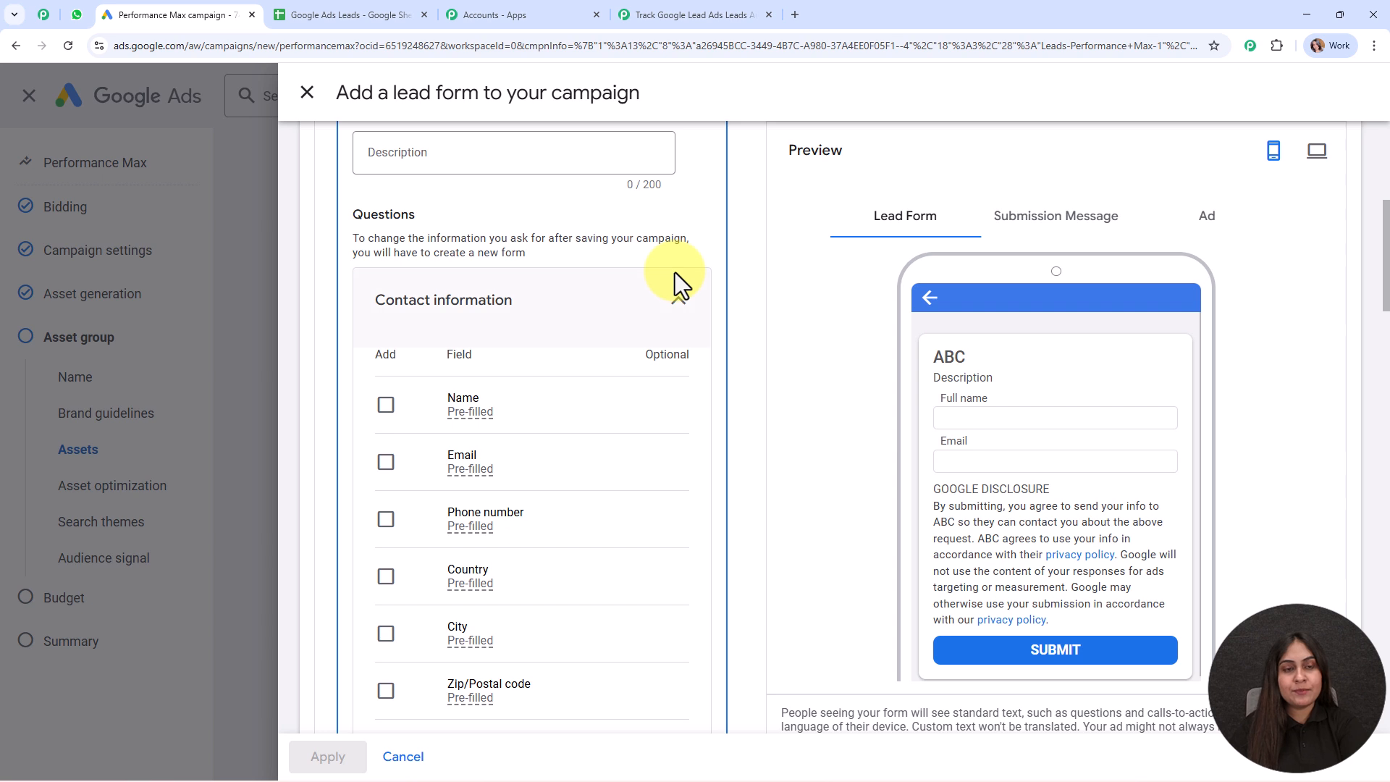
scroll(676, 286, down, 2)
scroll(676, 293, up, 1)
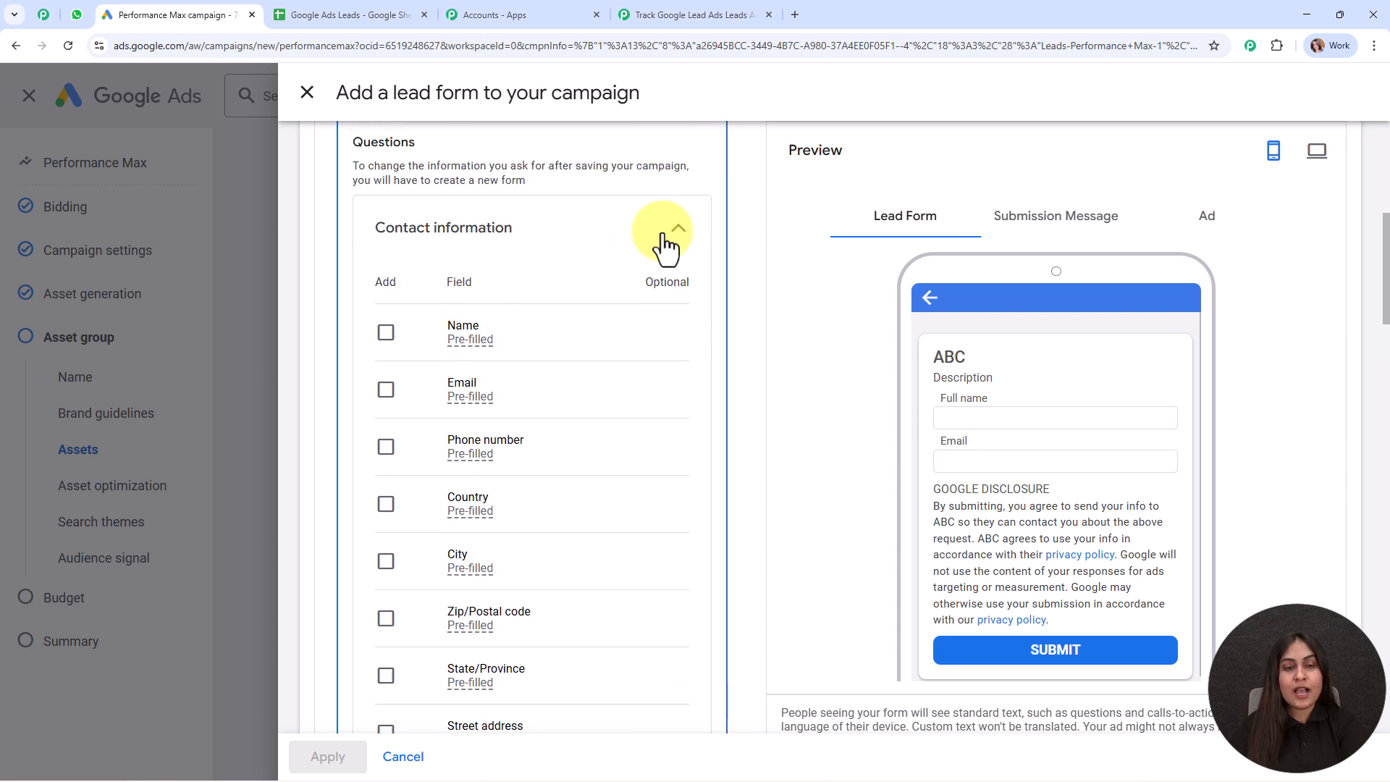
Add first and last name, email, phone number, city, postal code and company name questions
click(385, 332)
click(428, 378)
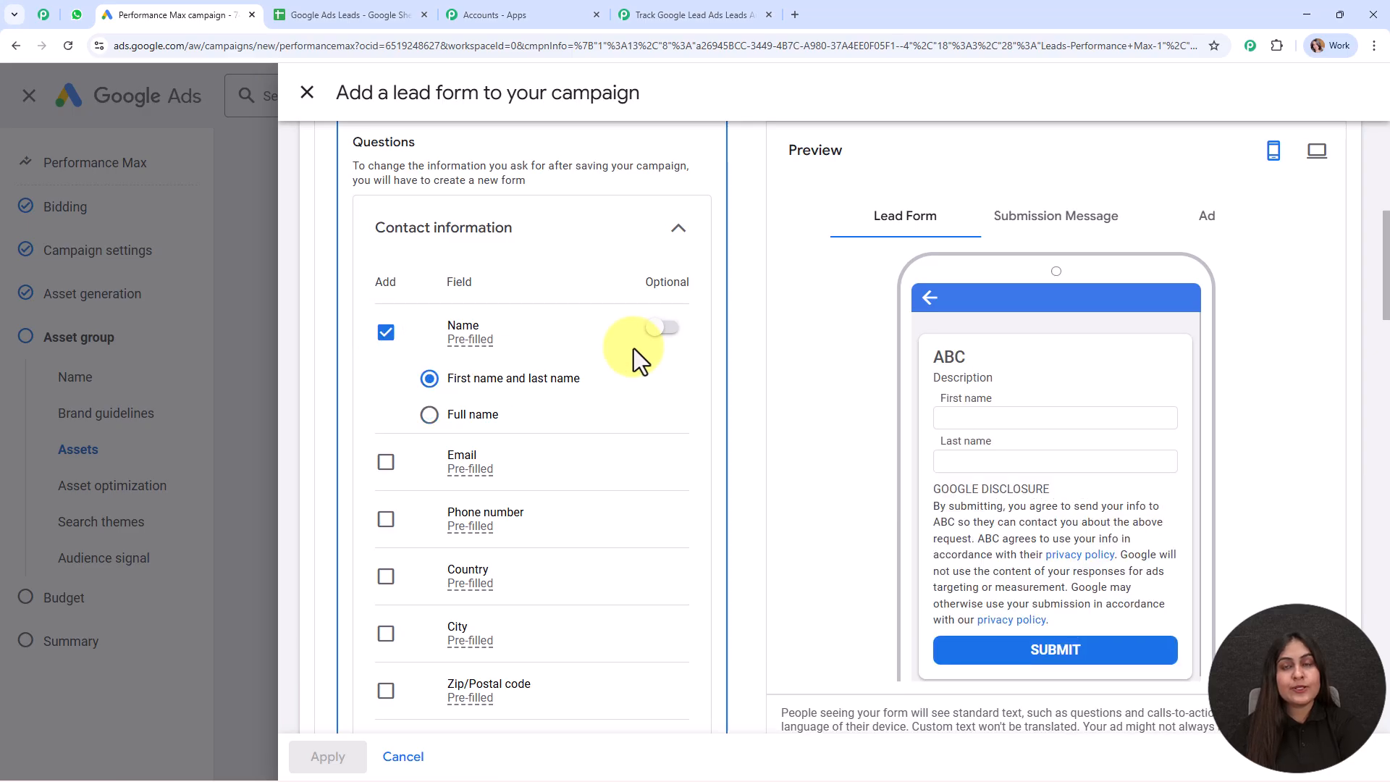
scroll(635, 345, down, 3)
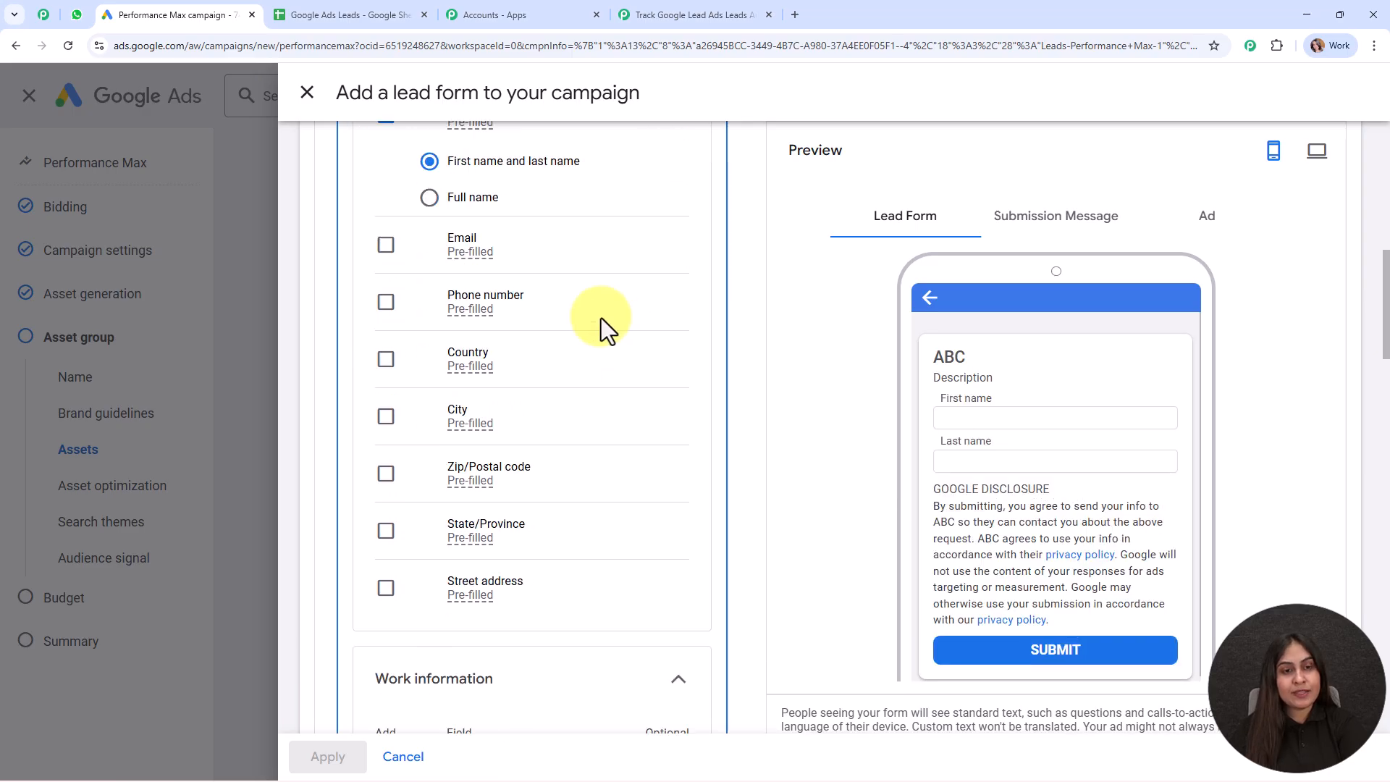
click(386, 246)
click(384, 302)
click(385, 415)
click(386, 474)
scroll(607, 433, down, 1)
scroll(600, 416, down, 4)
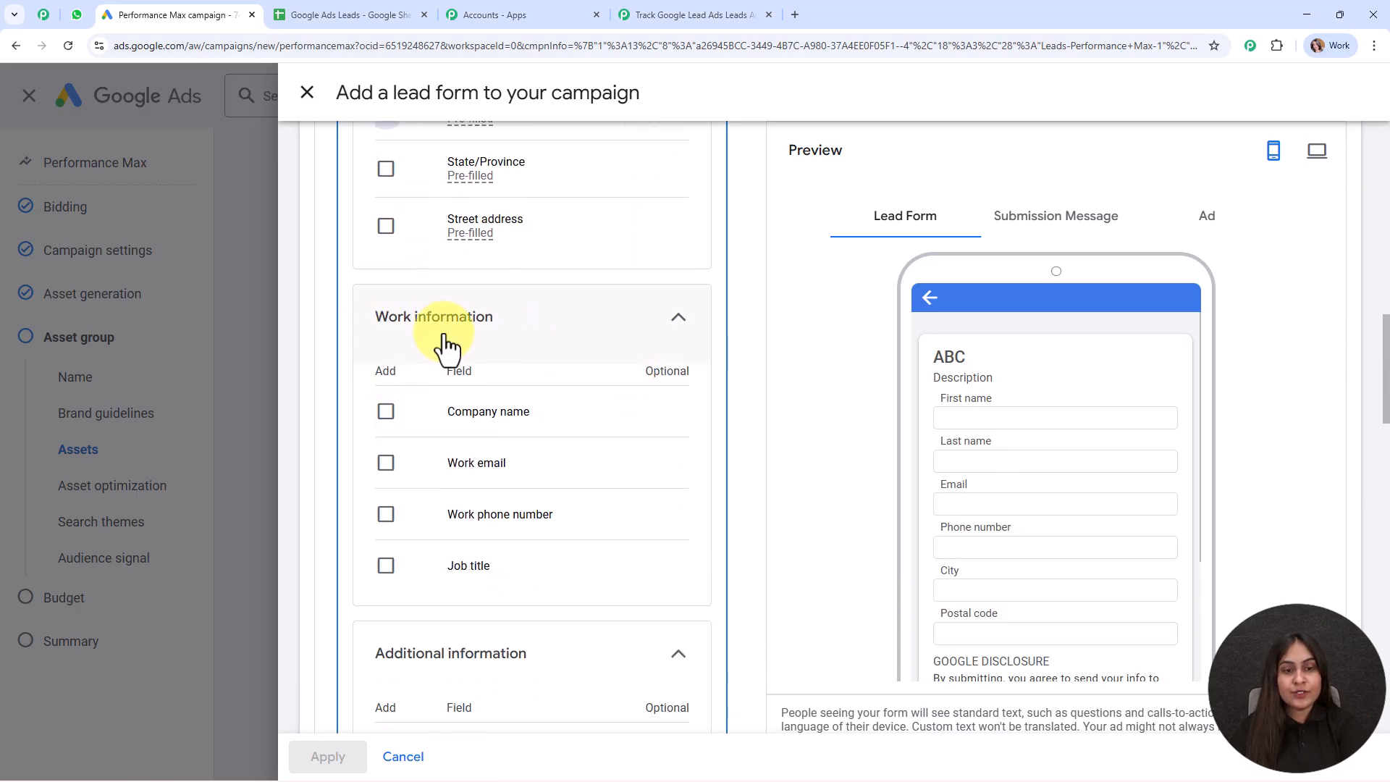
click(389, 414)
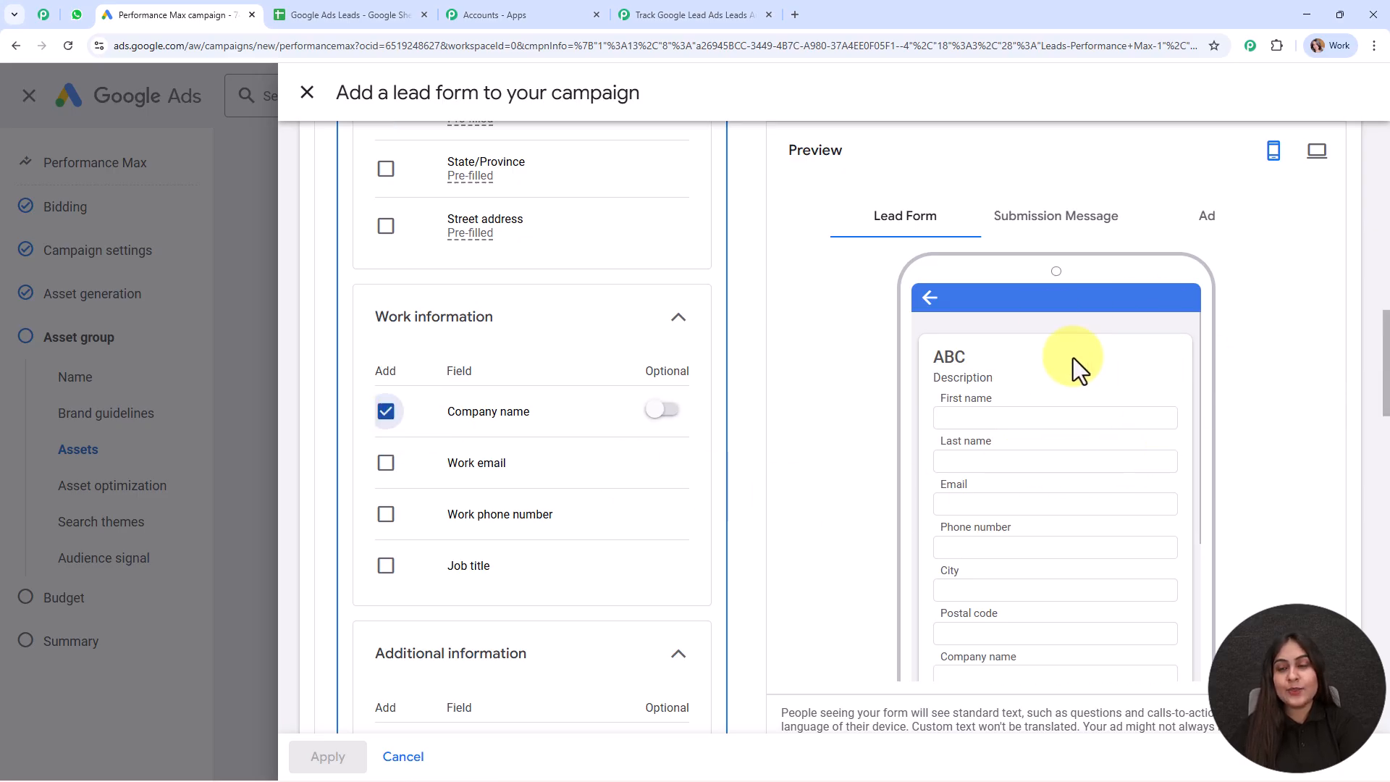
scroll(1157, 402, down, 3)
scroll(1164, 446, up, 3)
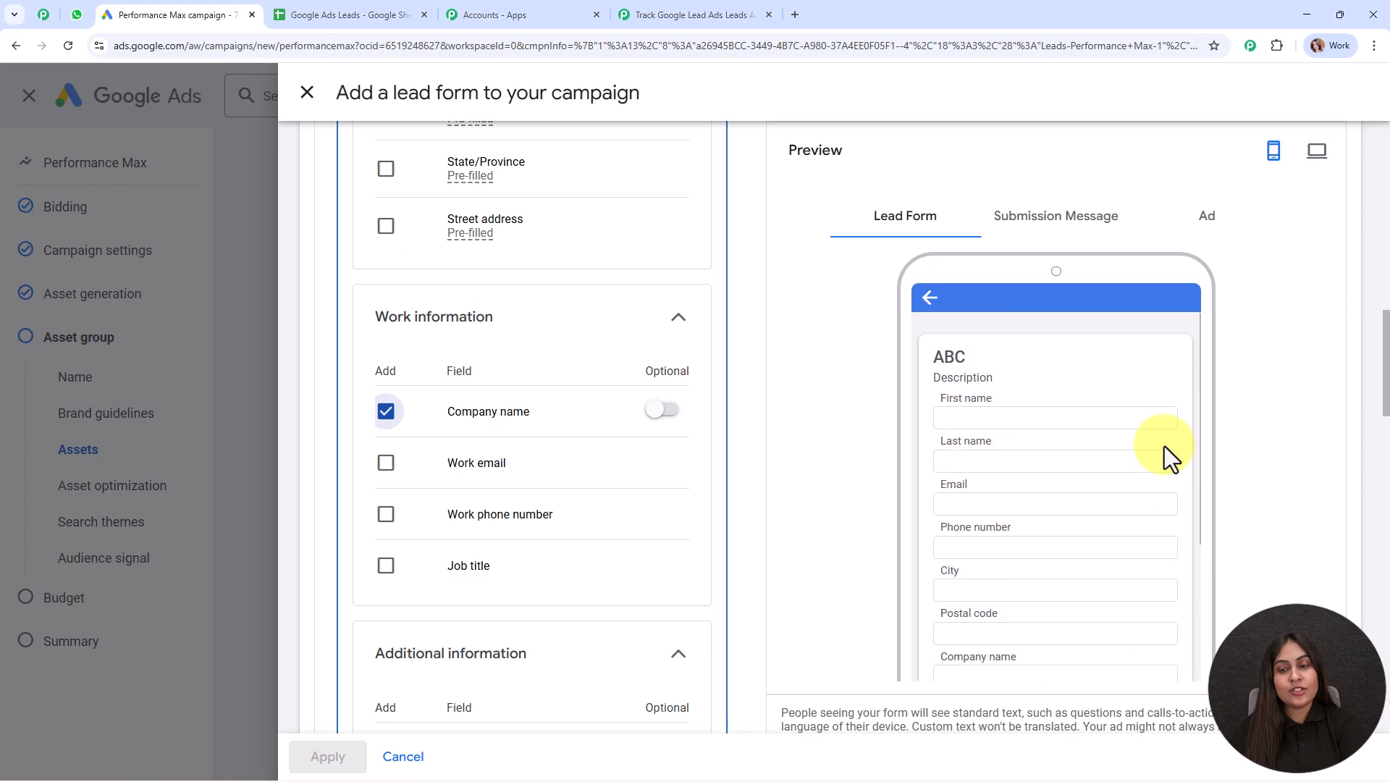
scroll(717, 415, down, 10)
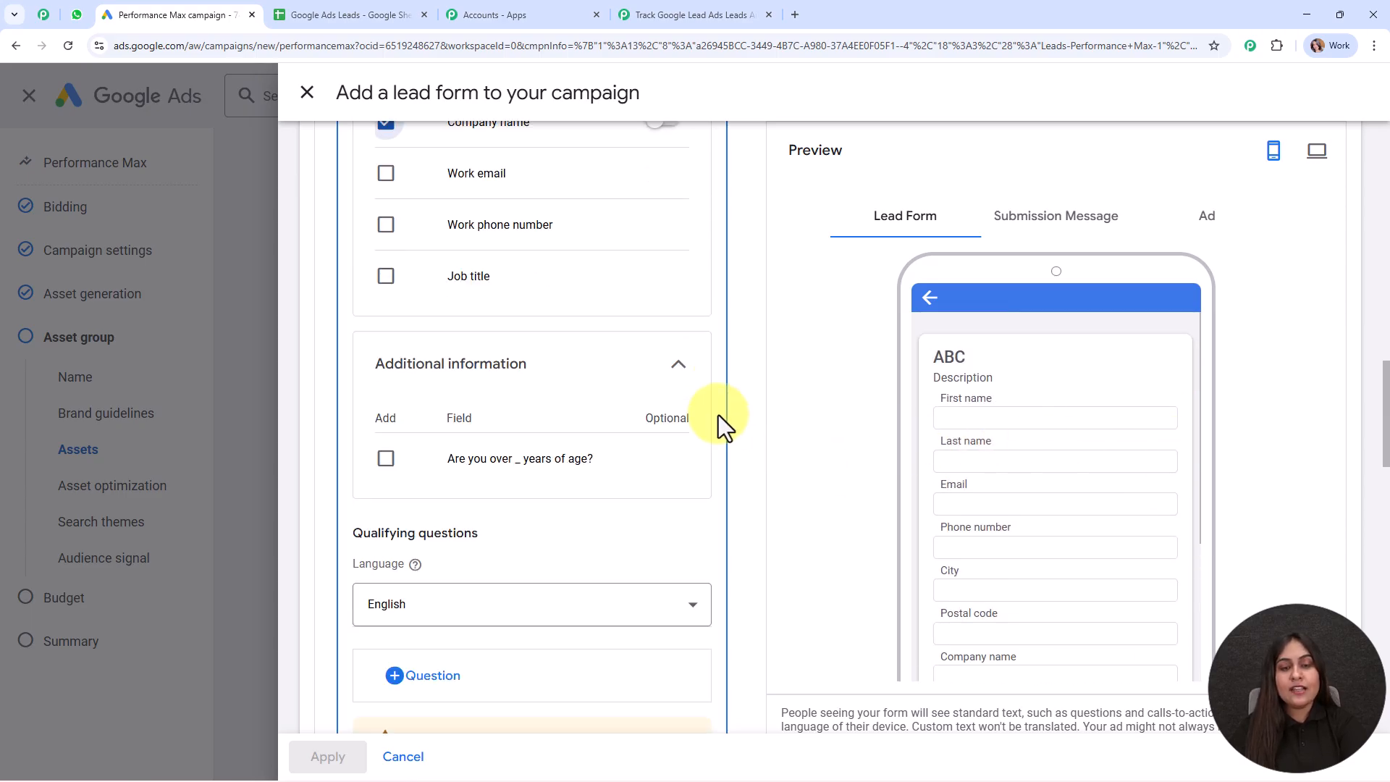
scroll(718, 415, down, 12)
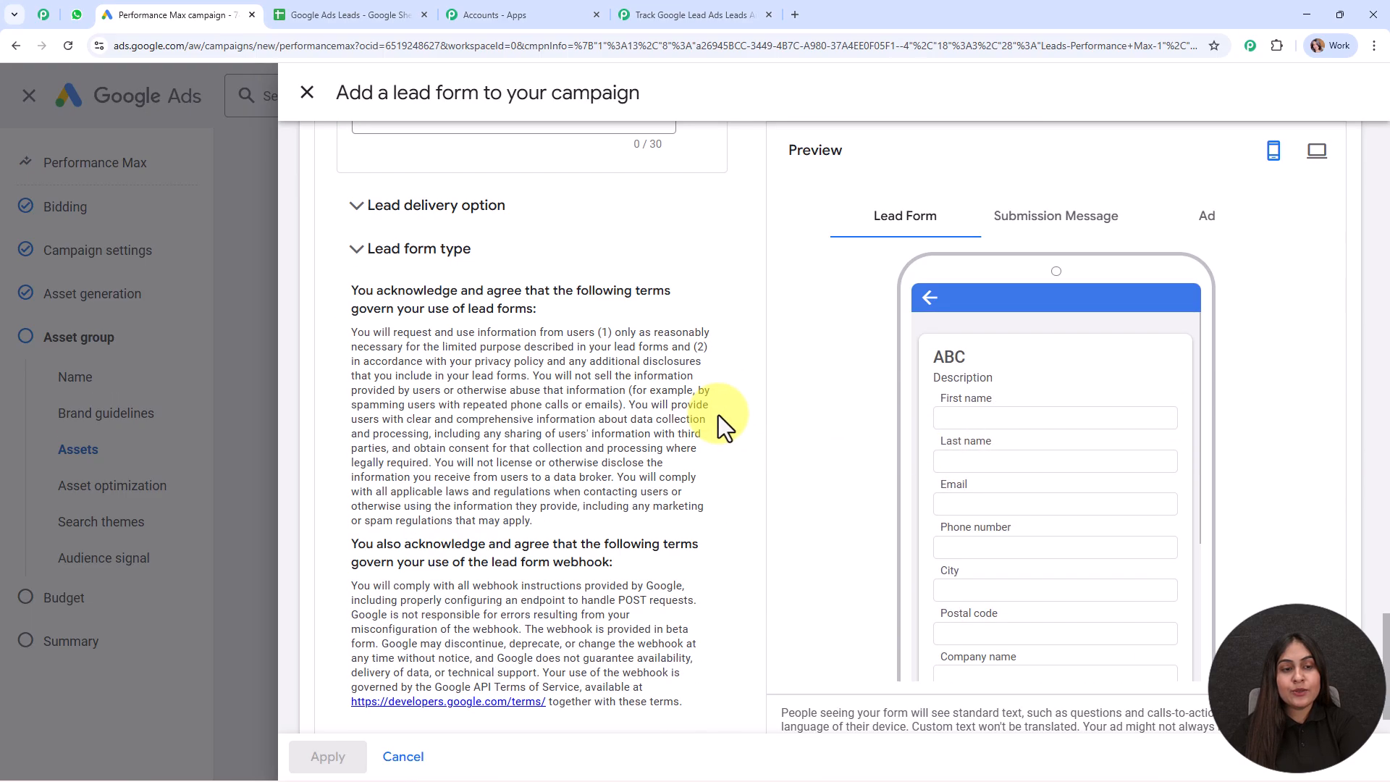
Deliver leads to the Pabbly webhook URL with key 'Test' and send test data
click(476, 217)
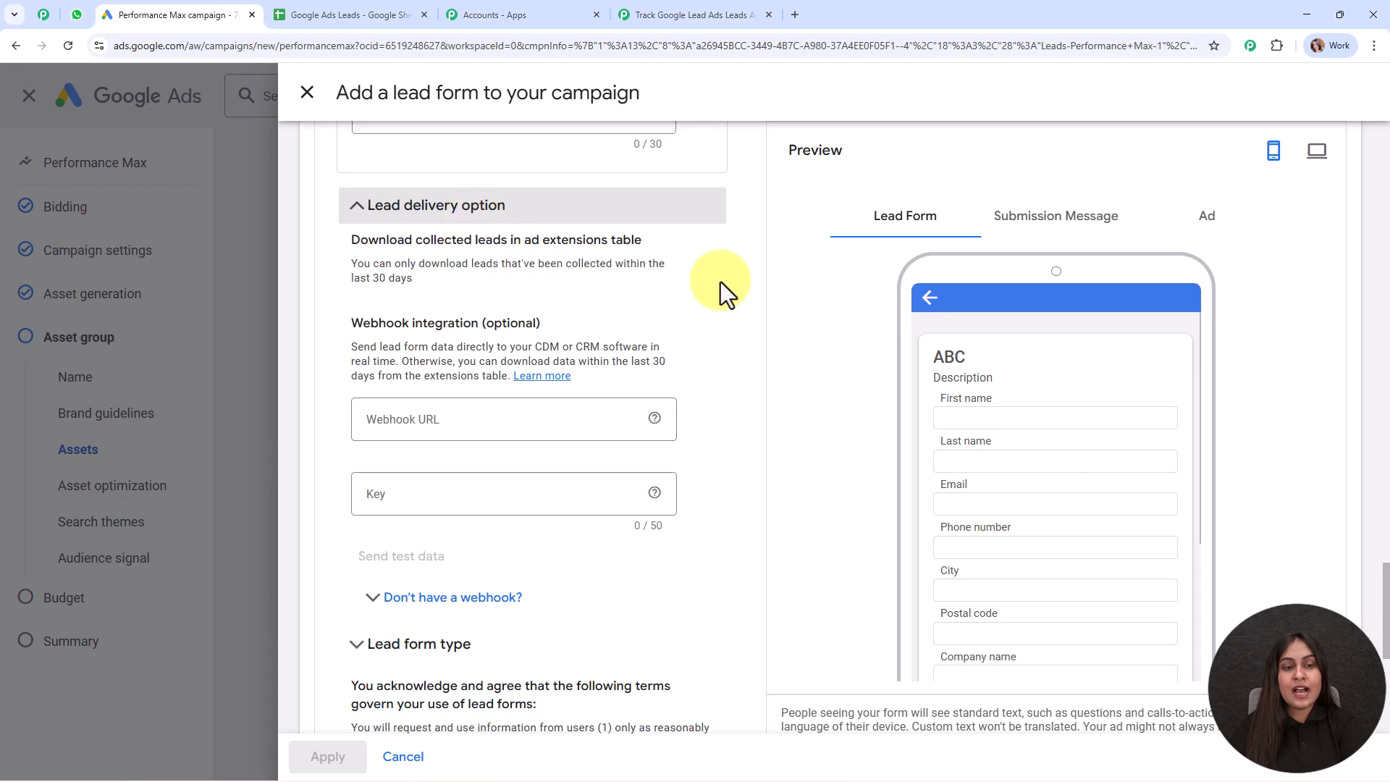
scroll(687, 268, down, 1)
drag(345, 246, 607, 251)
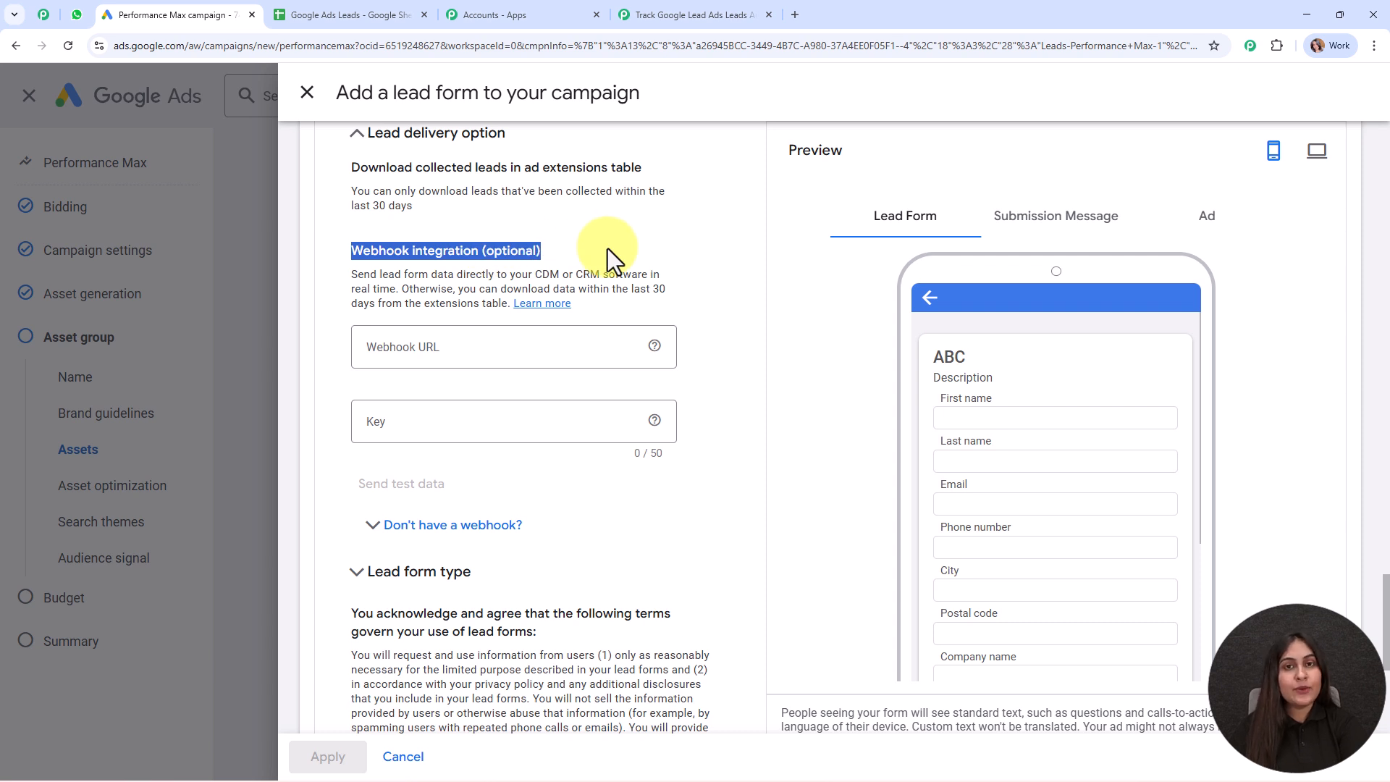
click(626, 245)
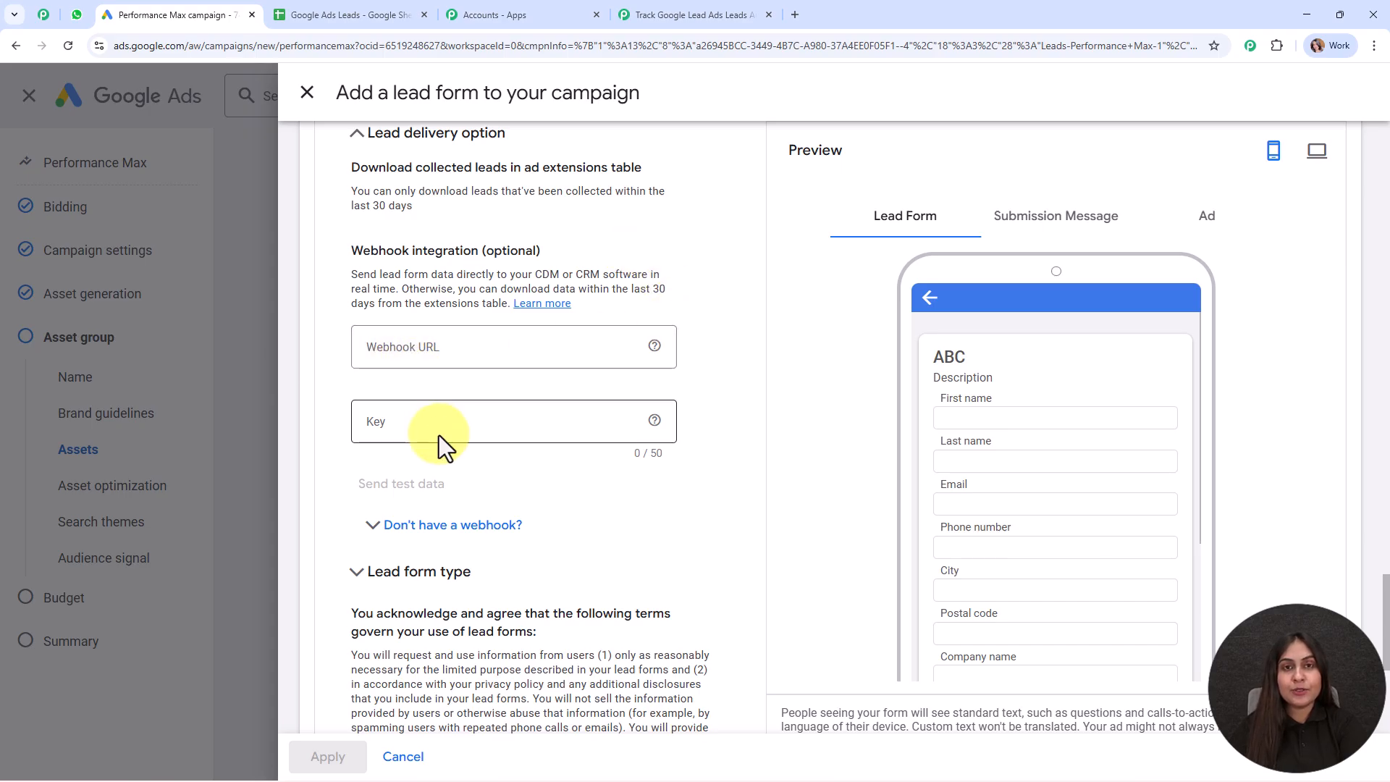
click(517, 344)
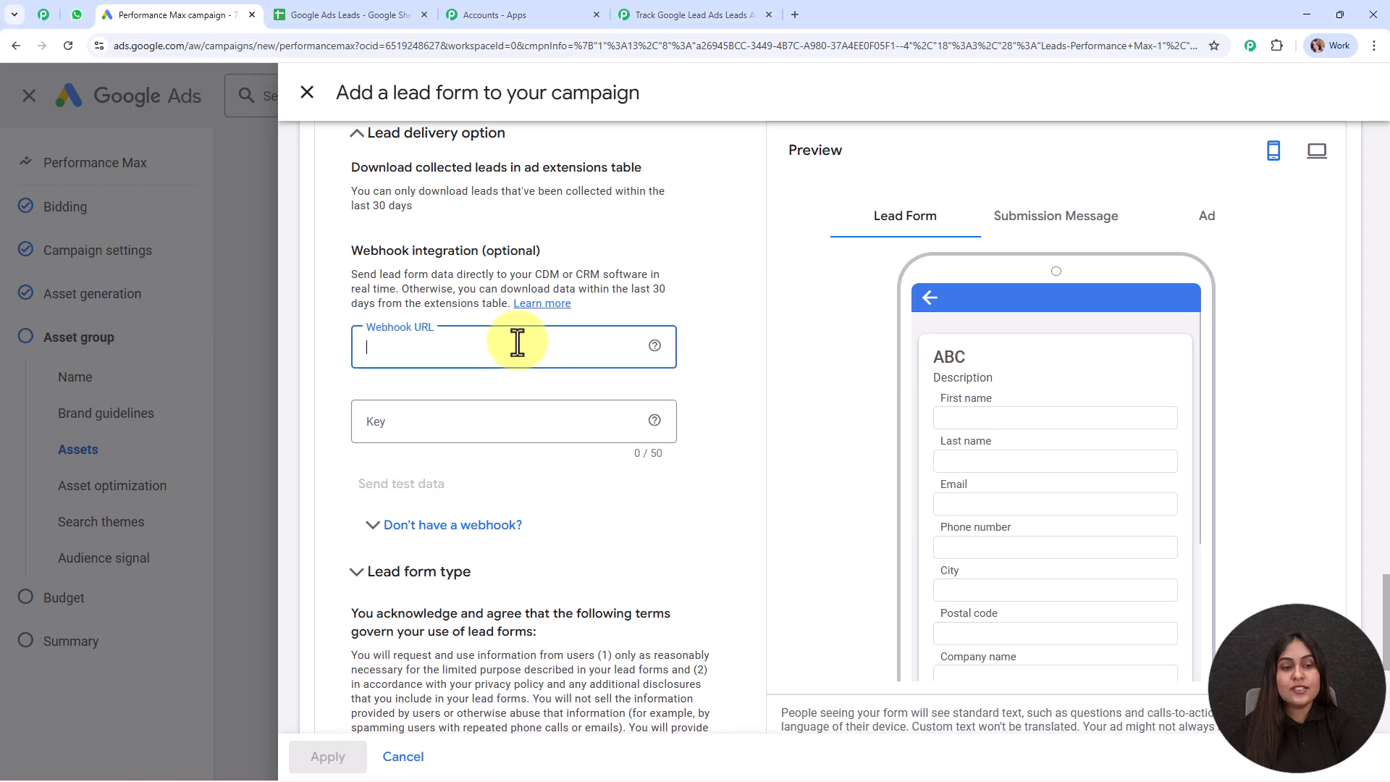
key(ctrl+v)
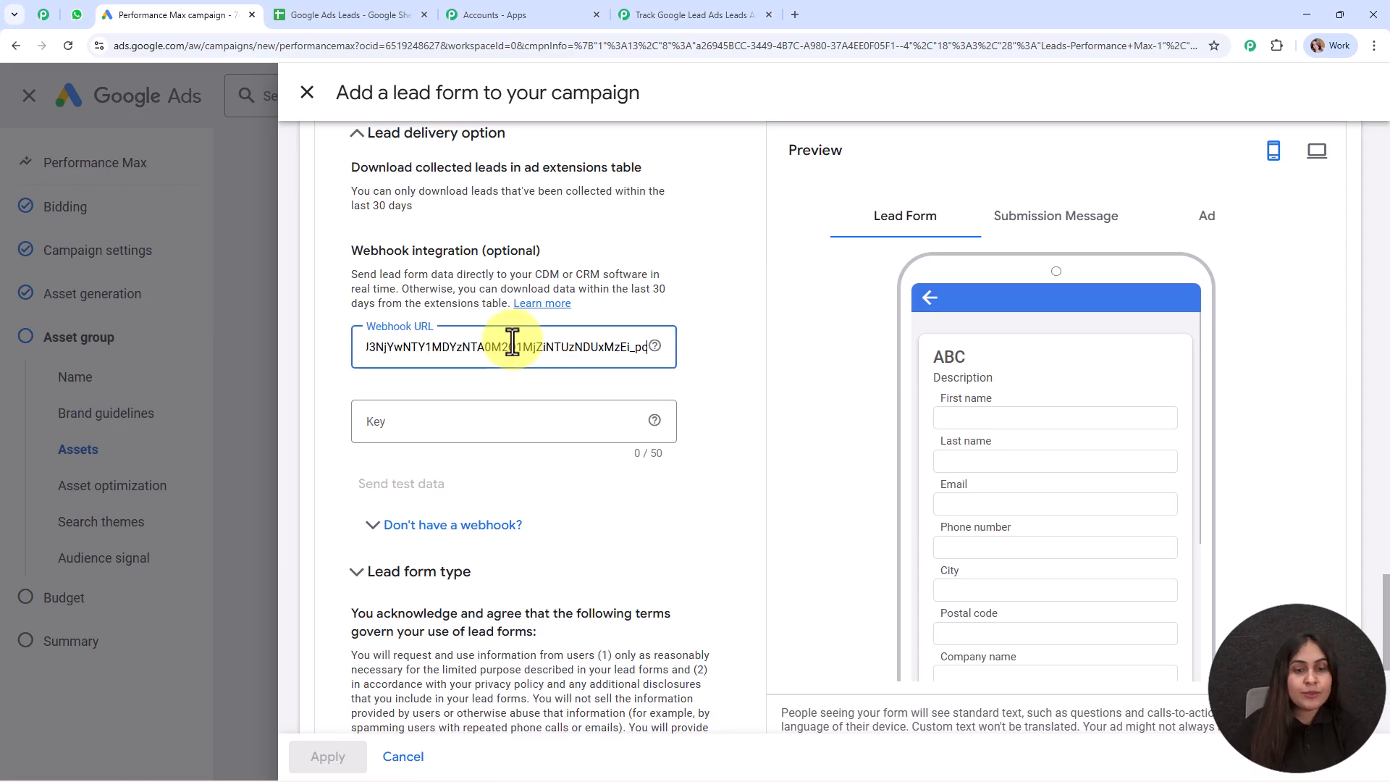
click(502, 418)
text(Test)
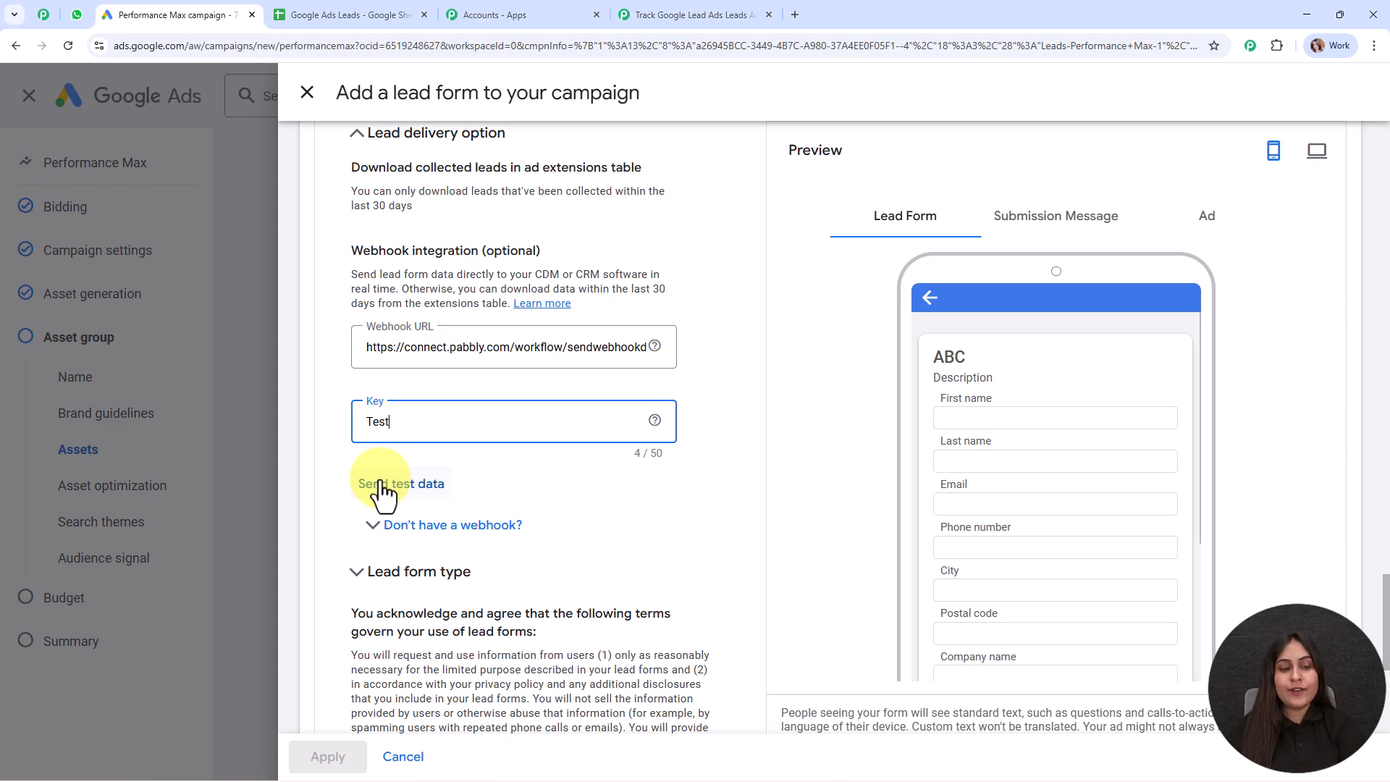
click(381, 485)
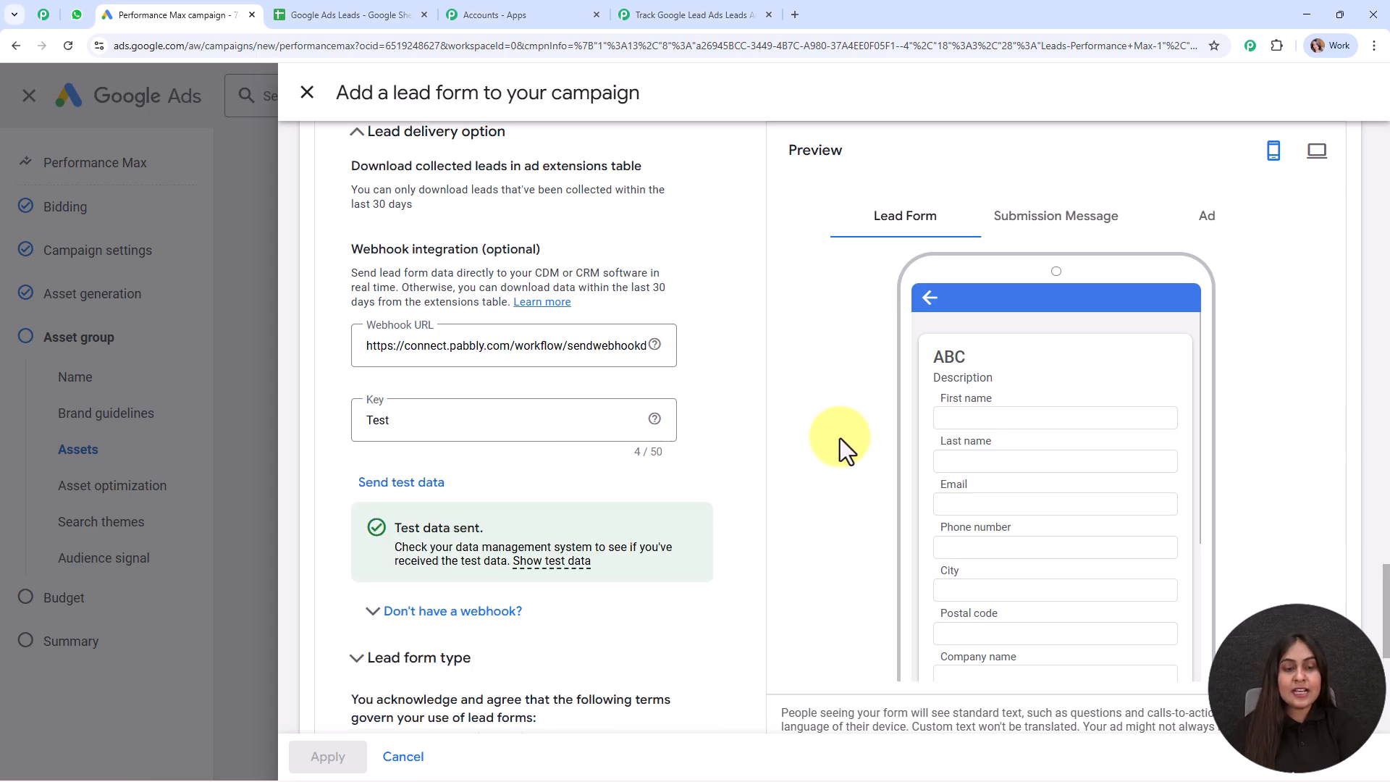
scroll(479, 286, down, 4)
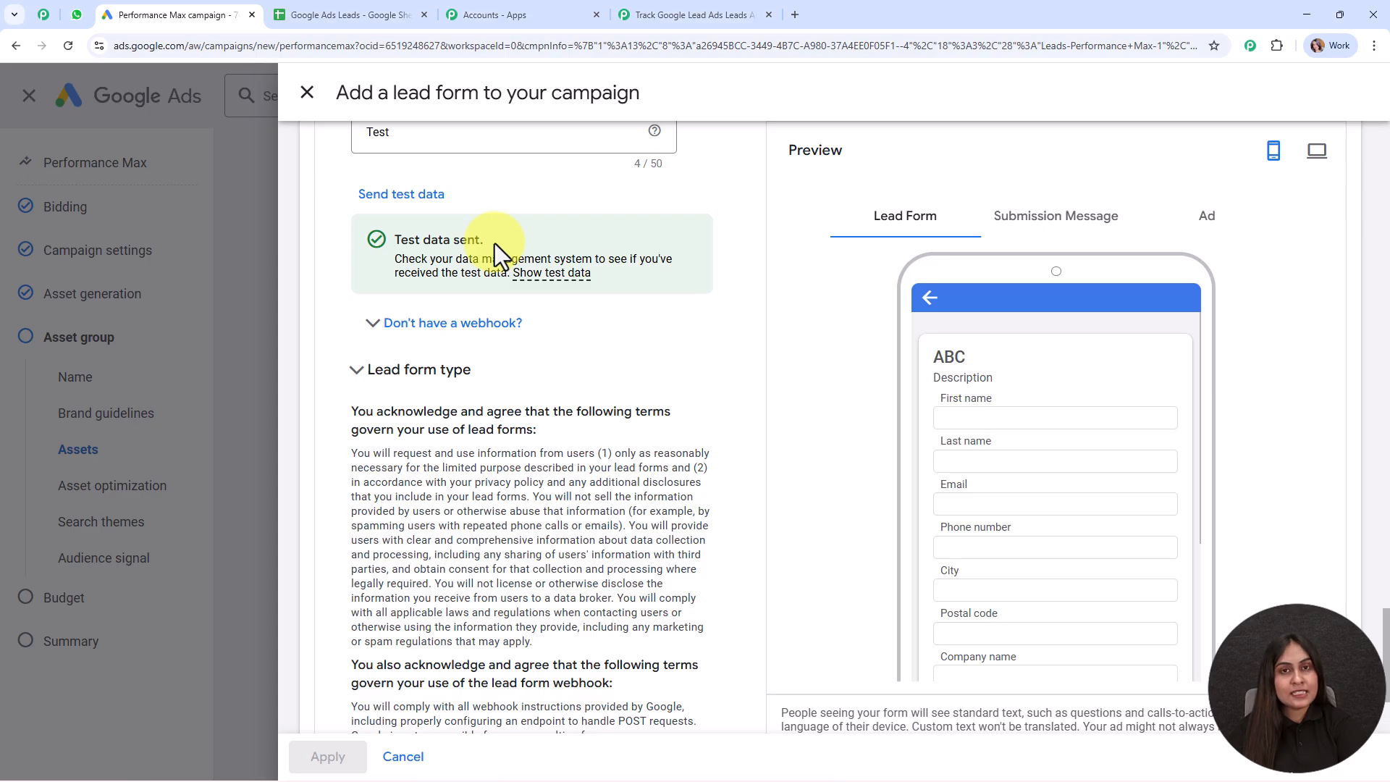
Review the test lead fields, such as postal code, captured in the trigger's response
click(706, 10)
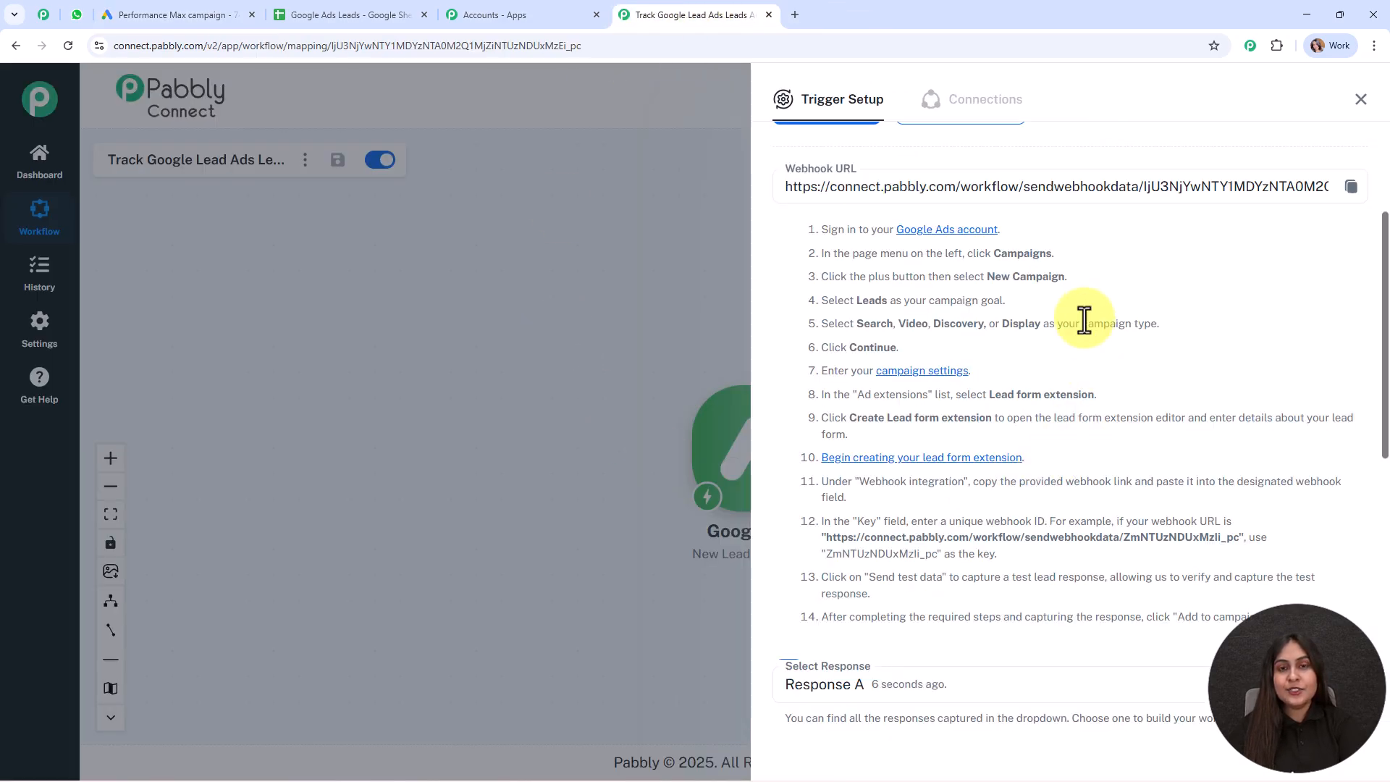
scroll(1083, 319, down, 6)
scroll(1084, 319, down, 3)
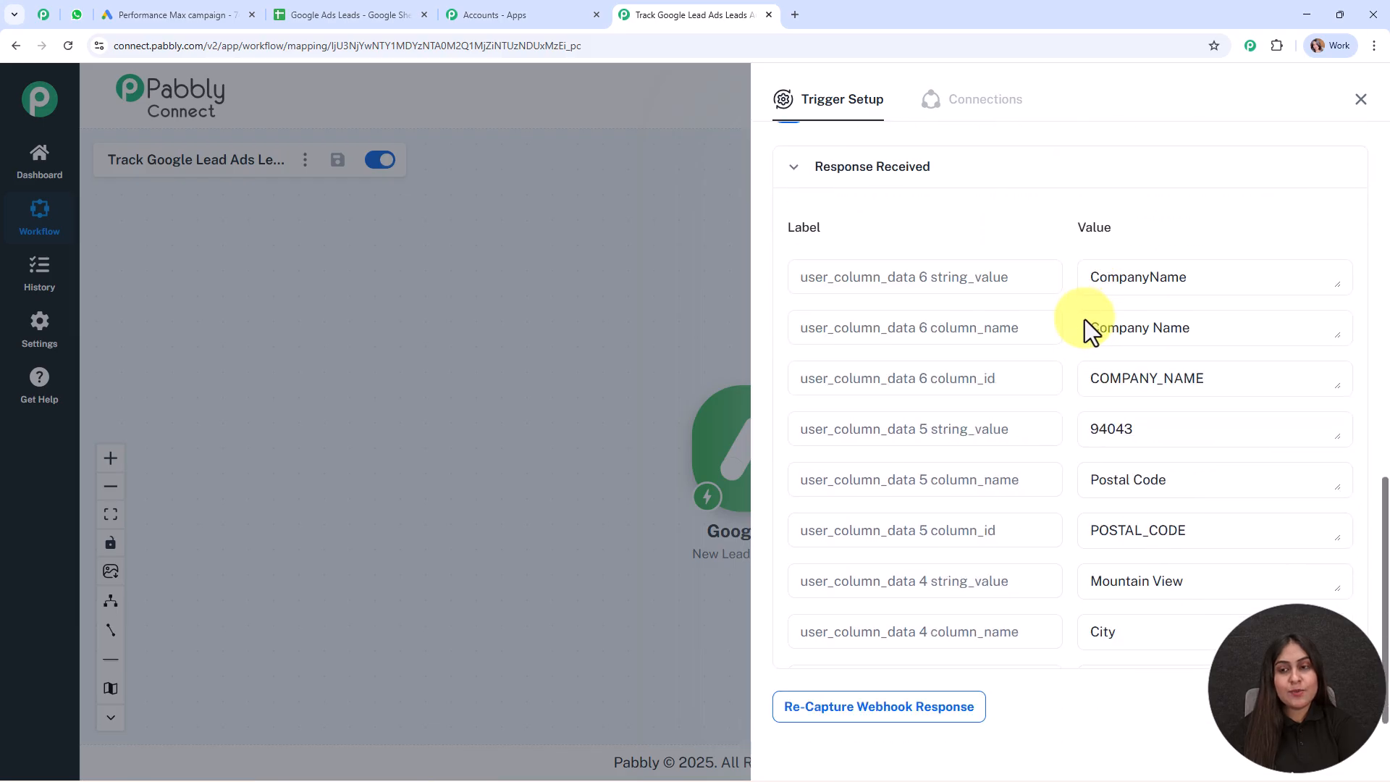
drag(1204, 285, 1077, 292)
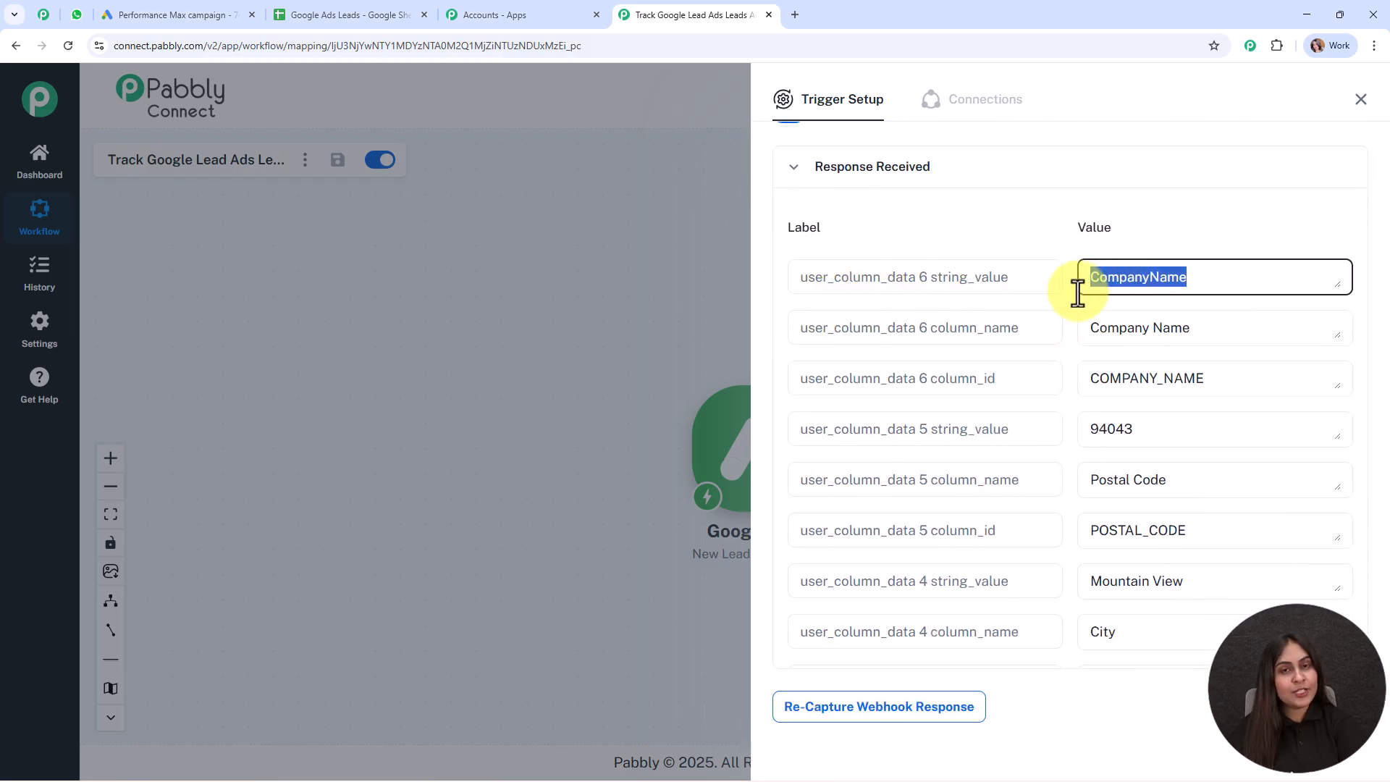
drag(1231, 432, 1082, 434)
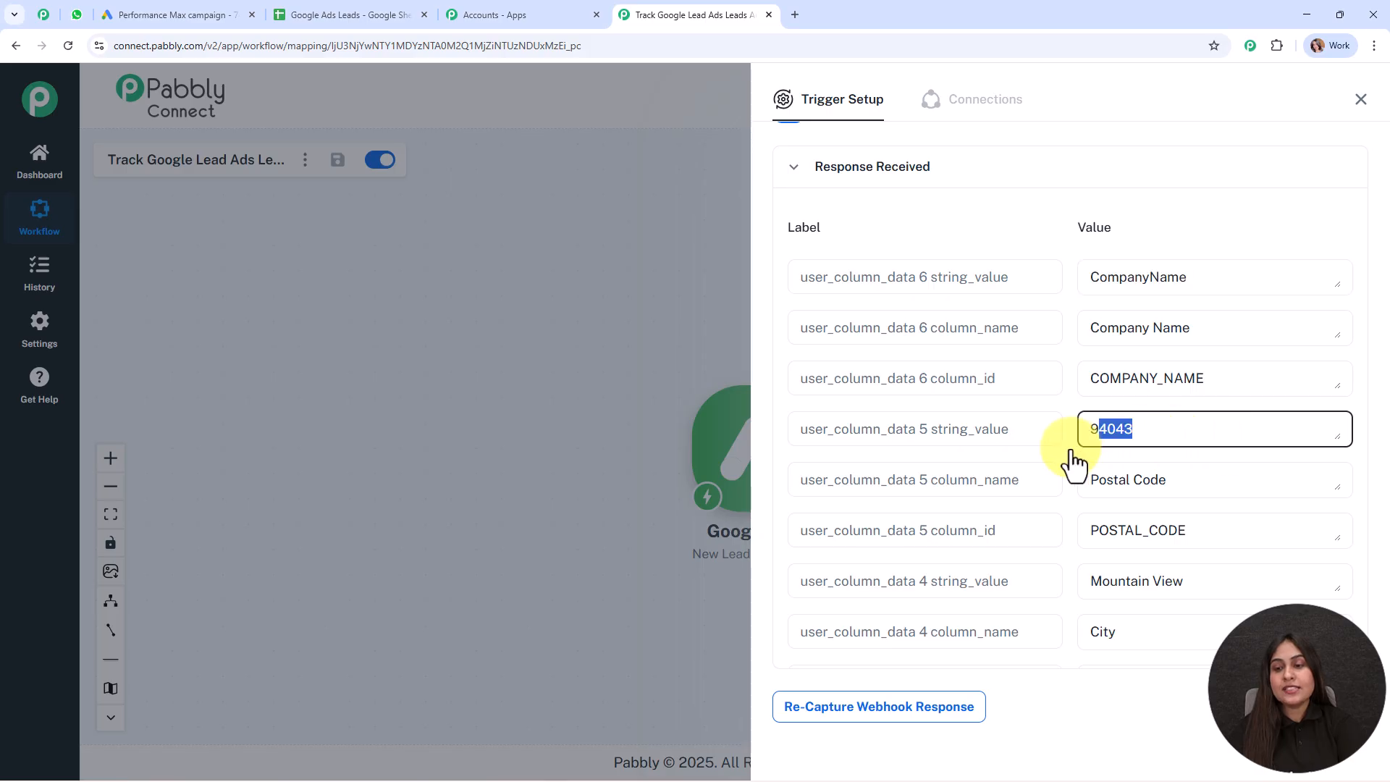
scroll(1194, 348, down, 3)
drag(1219, 365, 1098, 373)
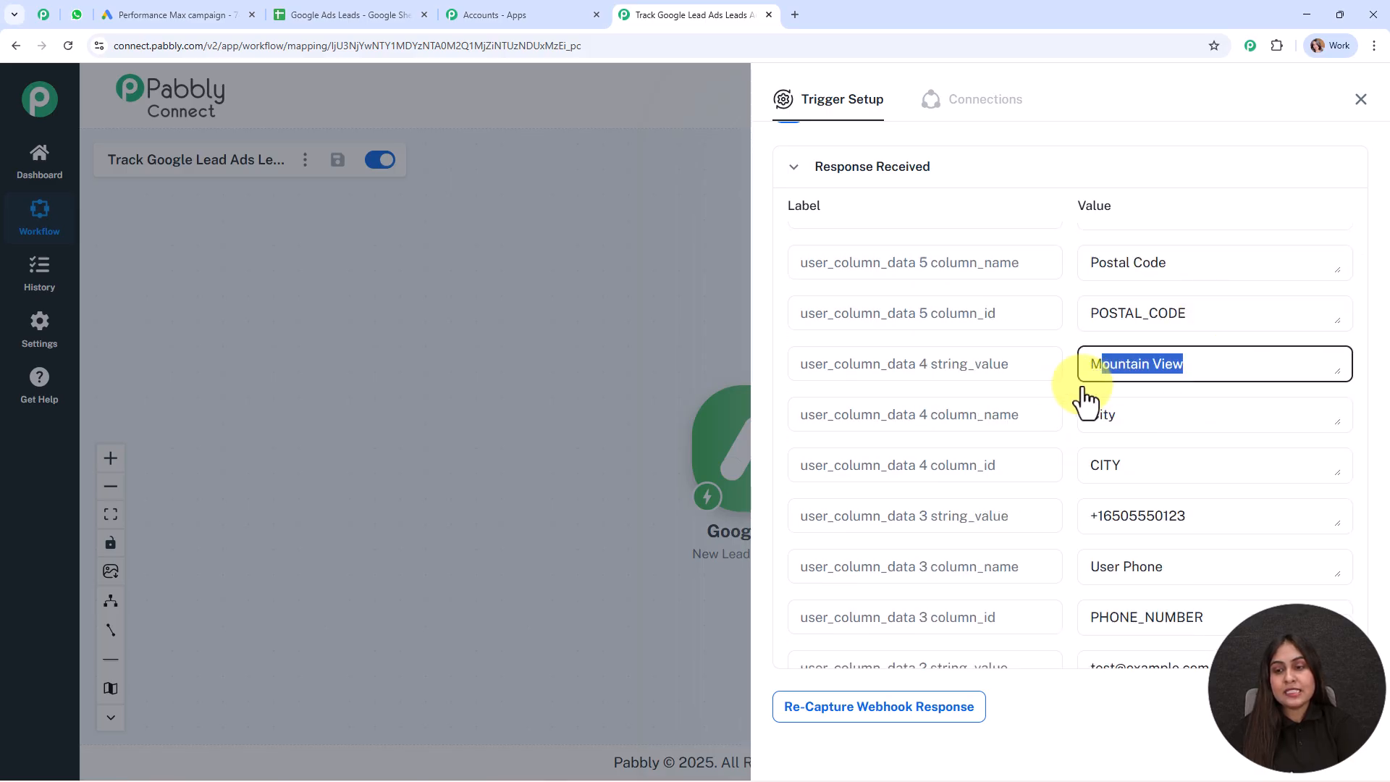
scroll(1171, 452, down, 3)
drag(1203, 308, 1014, 341)
scroll(1122, 393, down, 2)
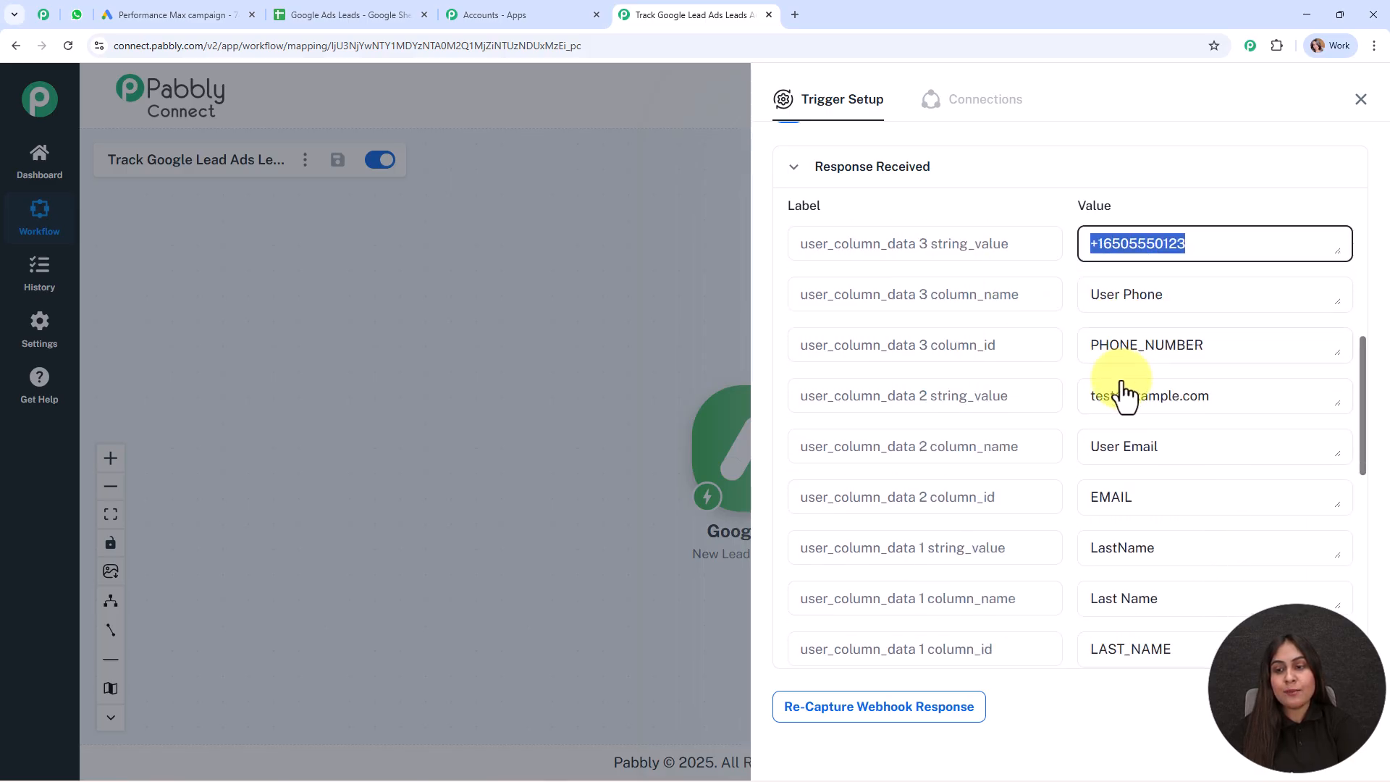
drag(1238, 313, 1039, 345)
scroll(1203, 394, down, 2)
drag(1188, 313, 1070, 376)
scroll(1129, 394, down, 2)
drag(1194, 319, 1055, 360)
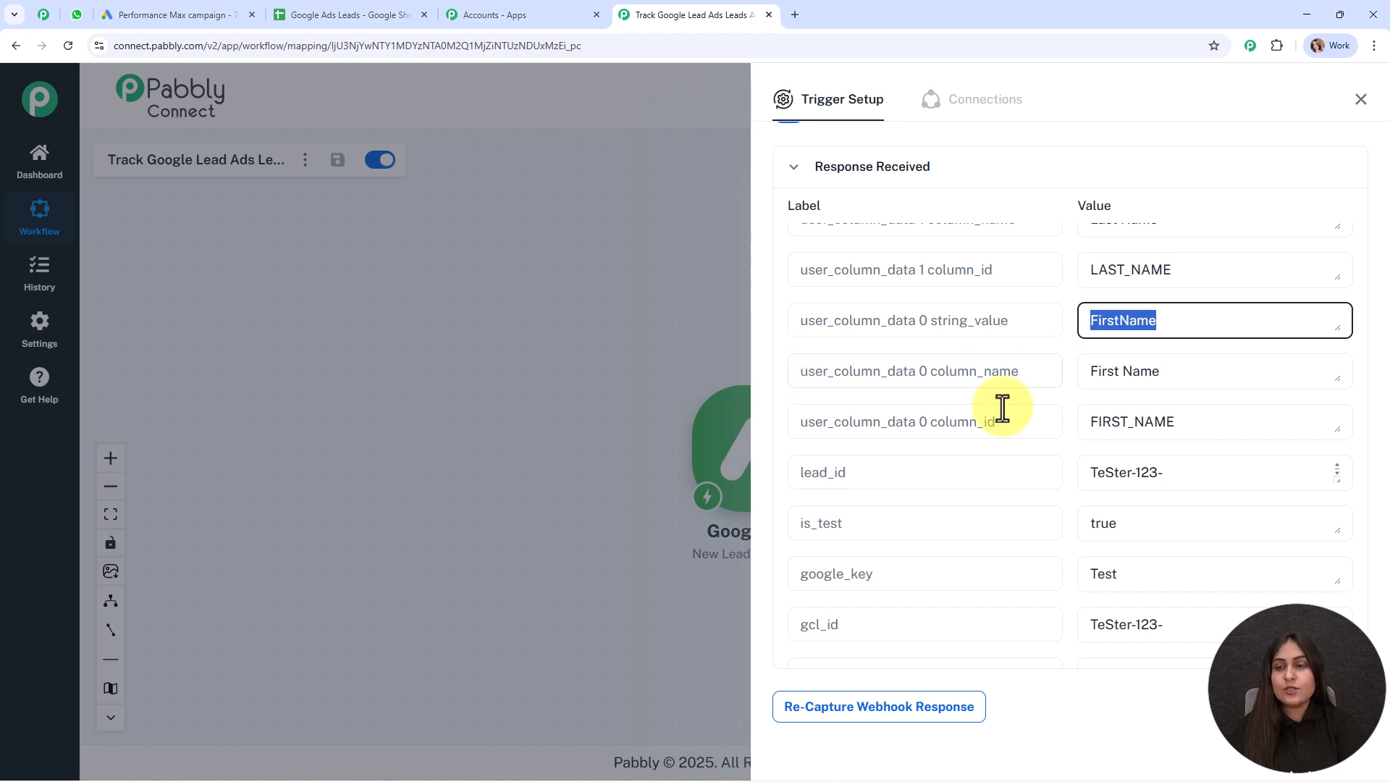
Close the trigger panel, reposition the trigger node, and check the Google Ads Leads sheet
click(1360, 99)
drag(766, 412, 478, 370)
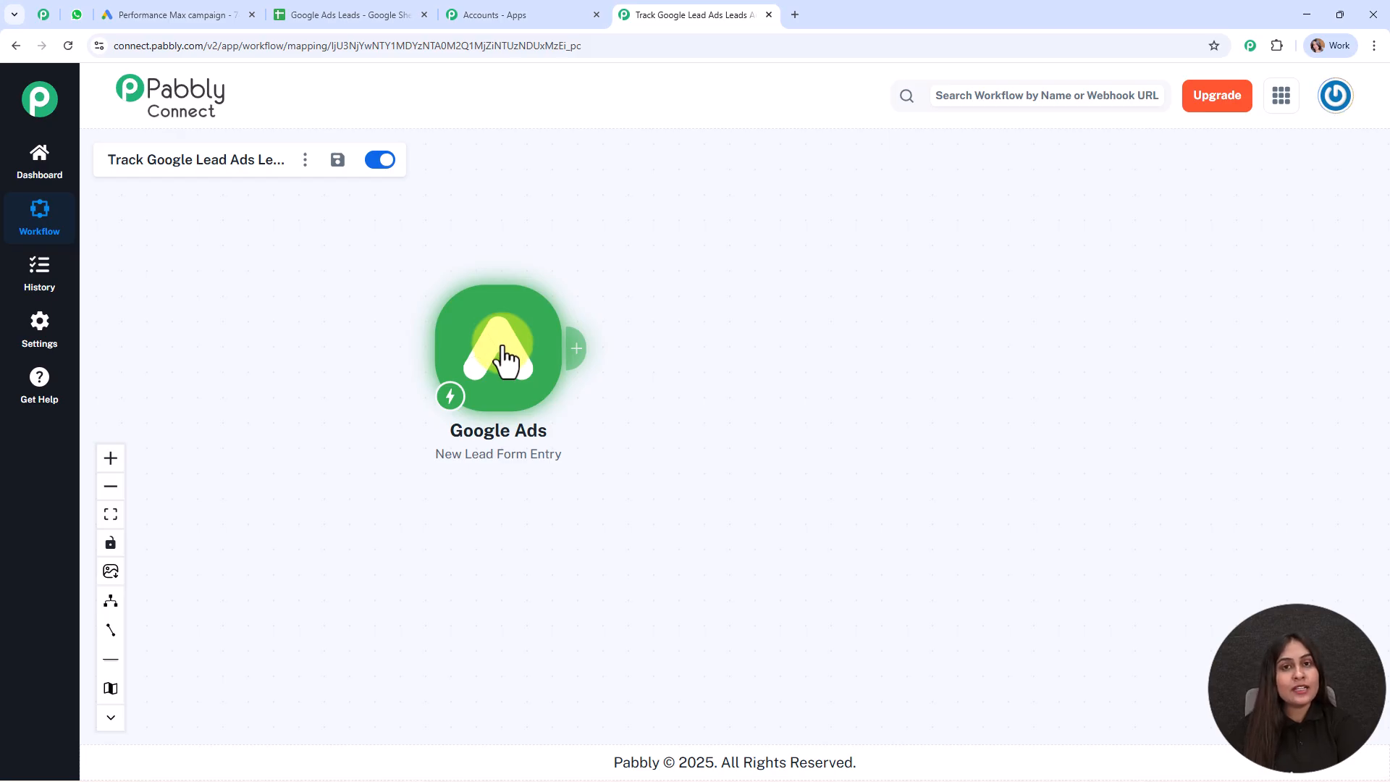
click(398, 14)
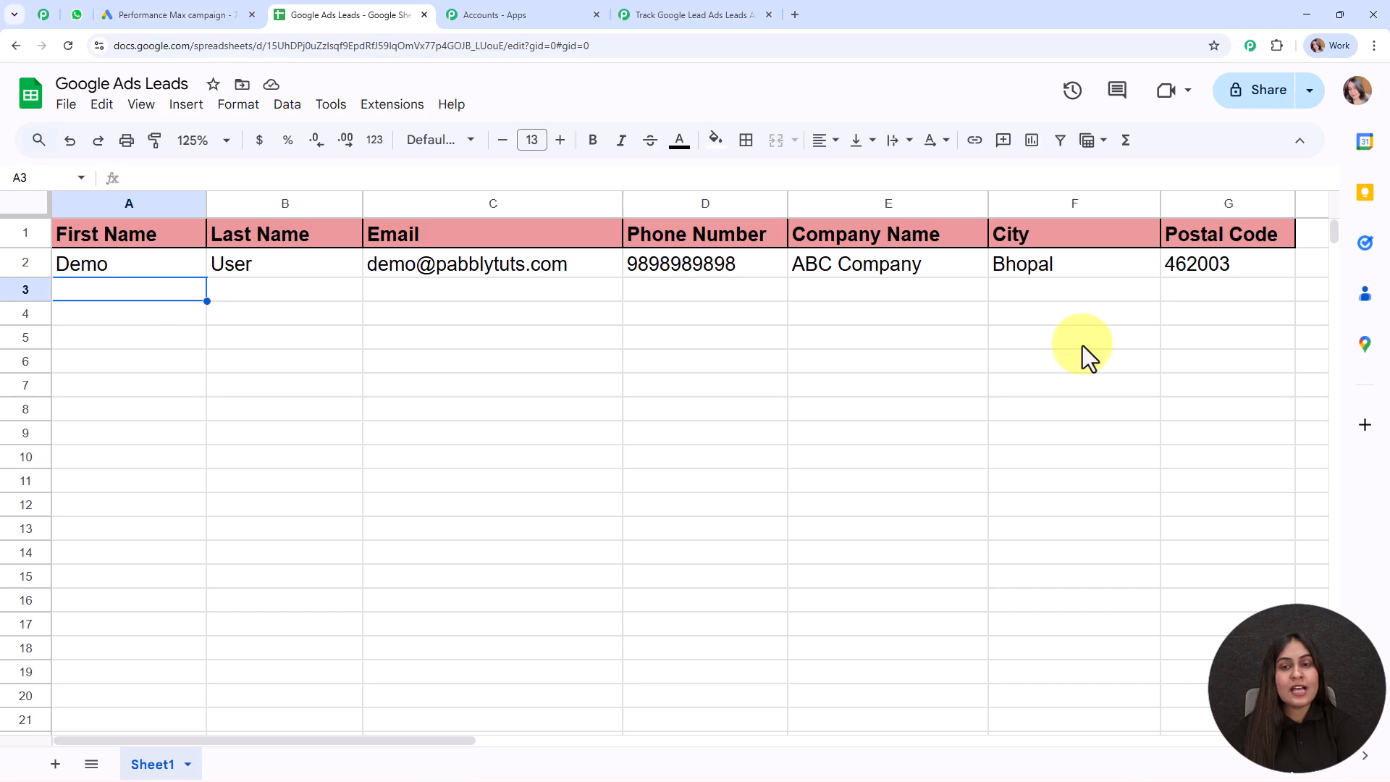
click(694, 14)
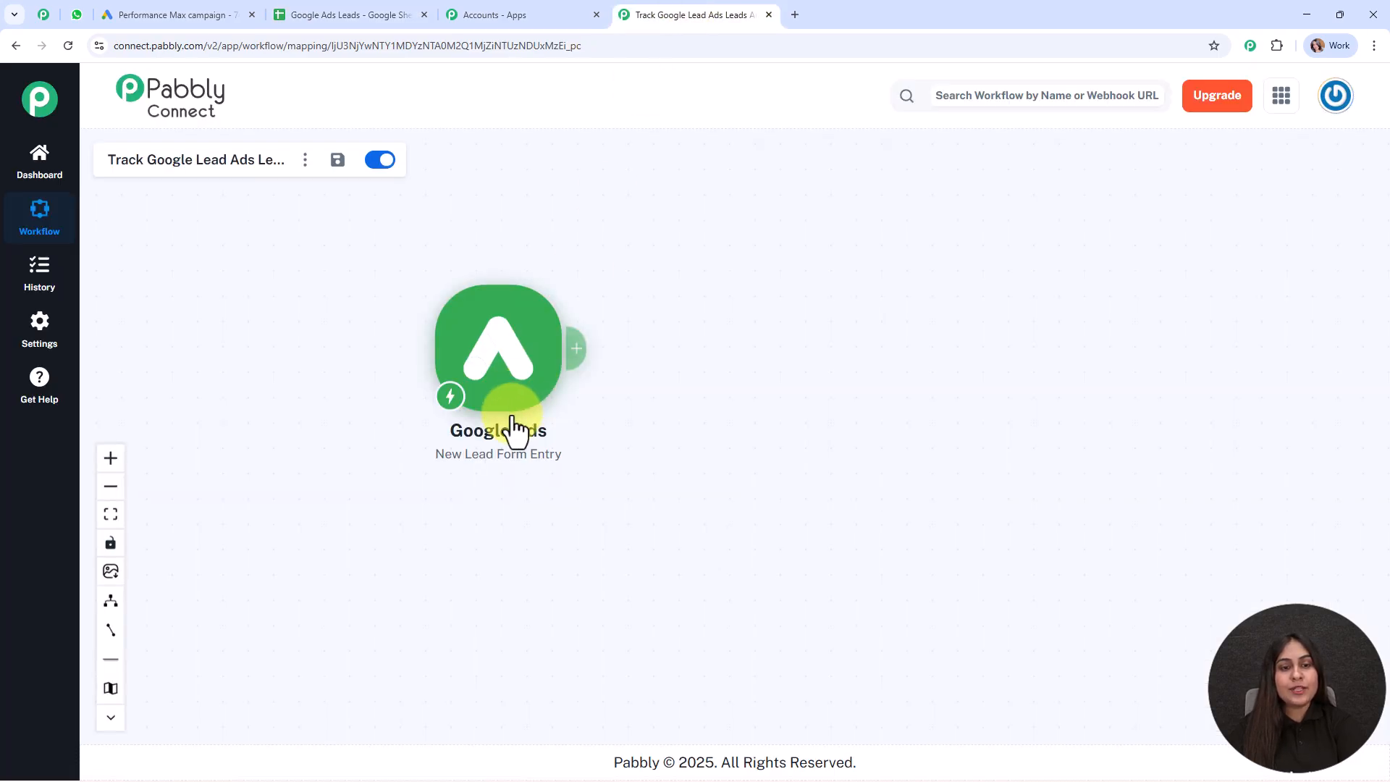
Add a Google Sheets 'Add New Row' action and begin a new connection, Google Sheets #243
click(566, 350)
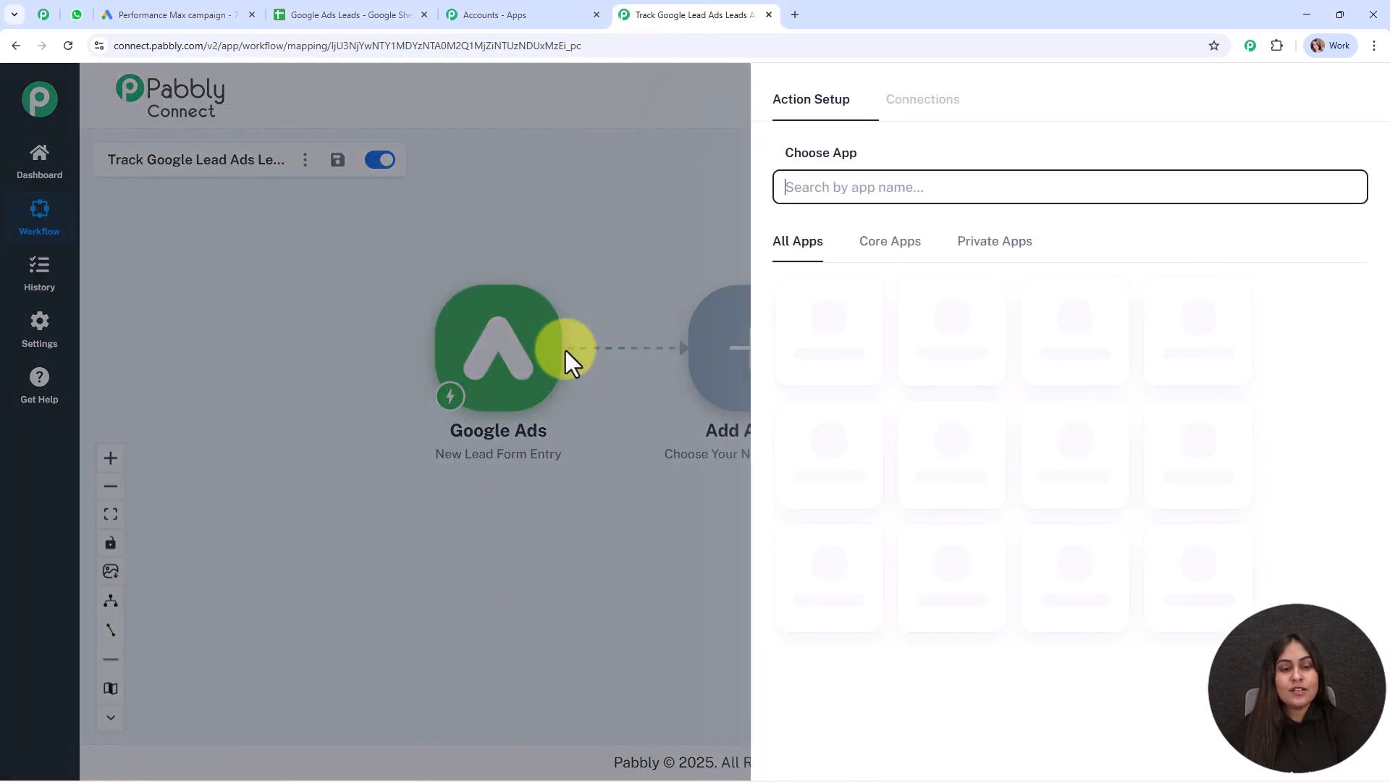
text(she)
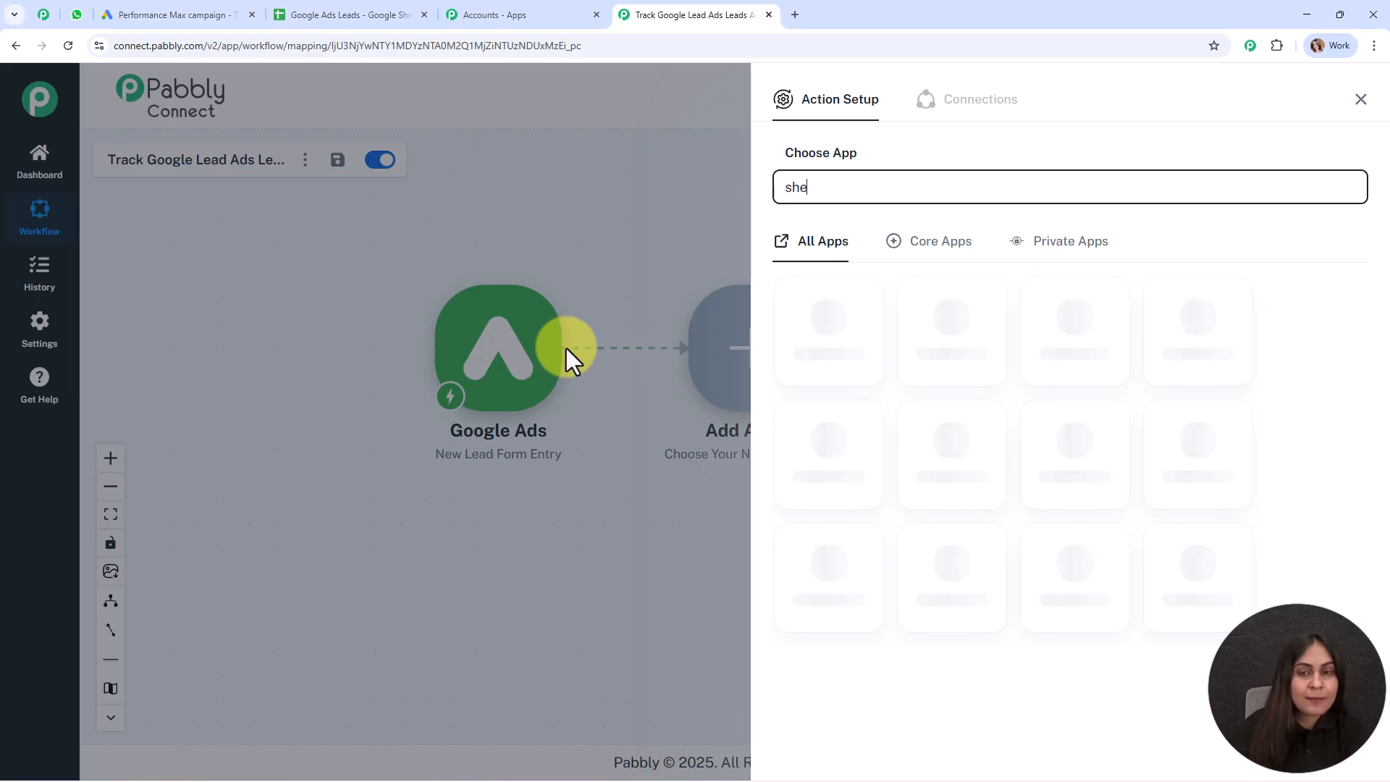
text(et)
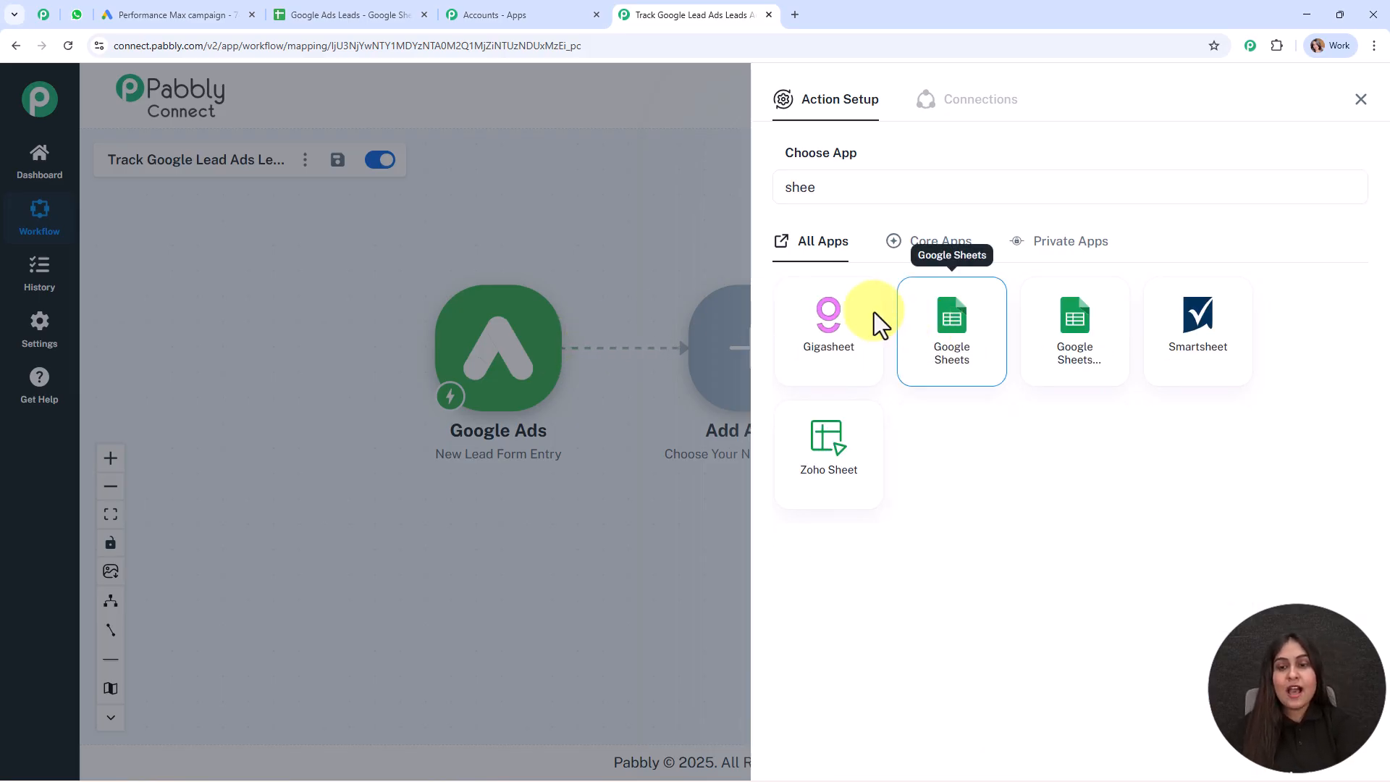
click(905, 336)
click(833, 269)
click(835, 329)
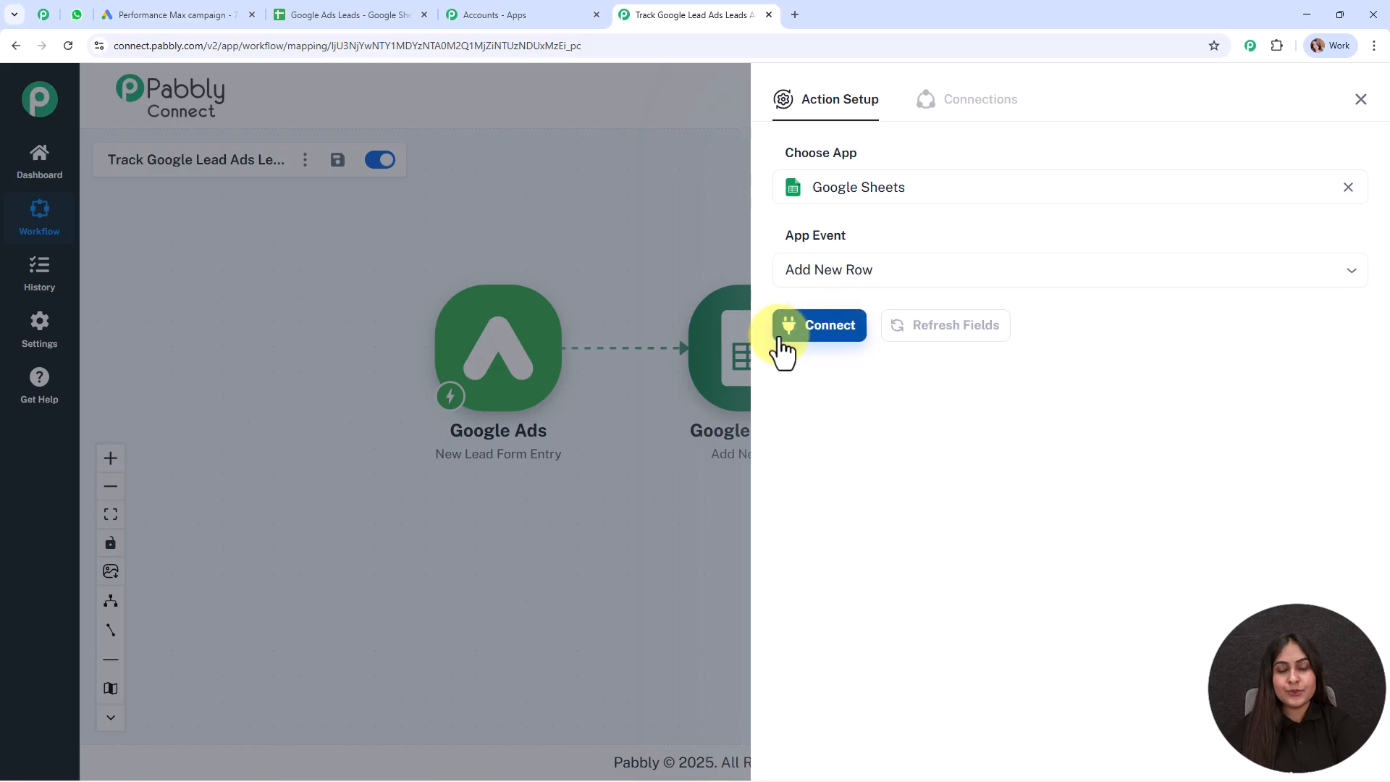
click(782, 350)
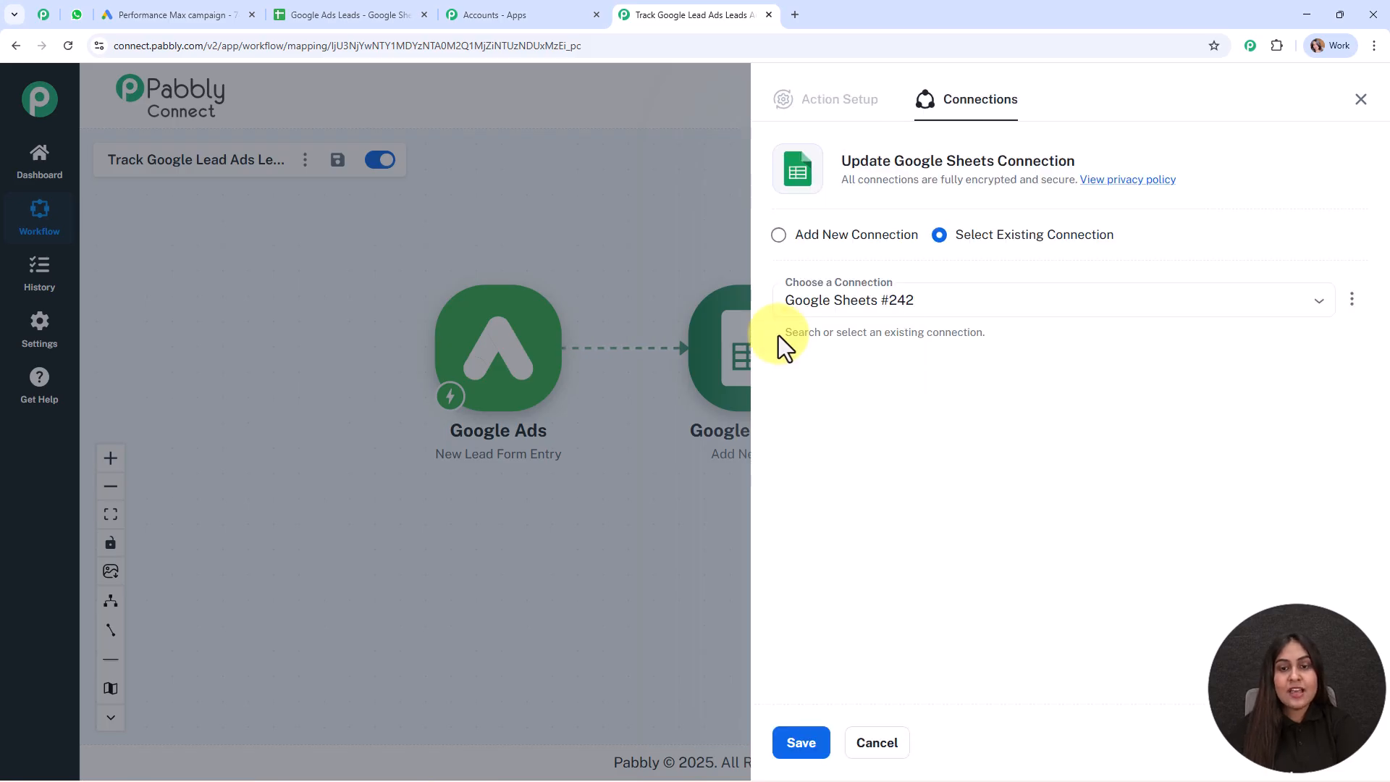
click(782, 245)
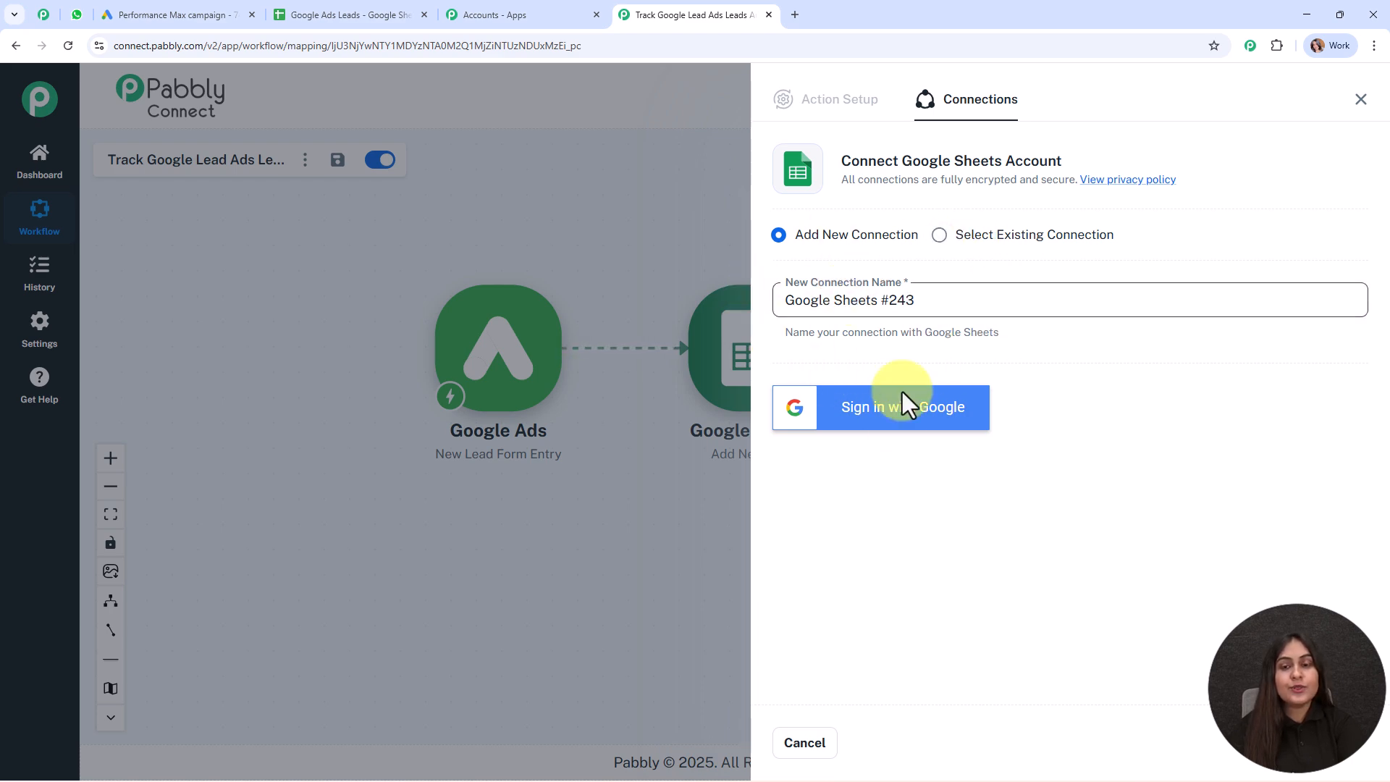
Sign in with the Google account and allow Pabbly Connect access to Google Sheets
click(900, 434)
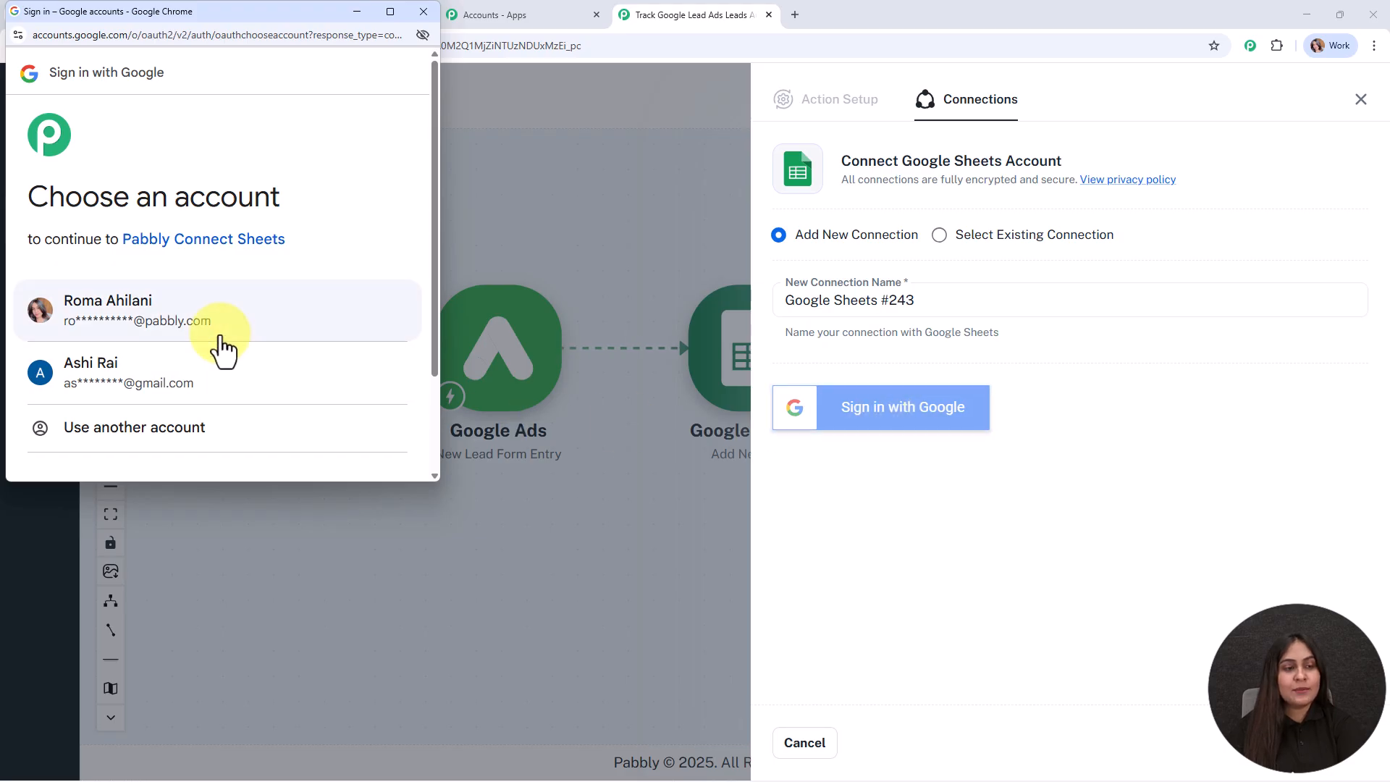
click(222, 349)
click(327, 388)
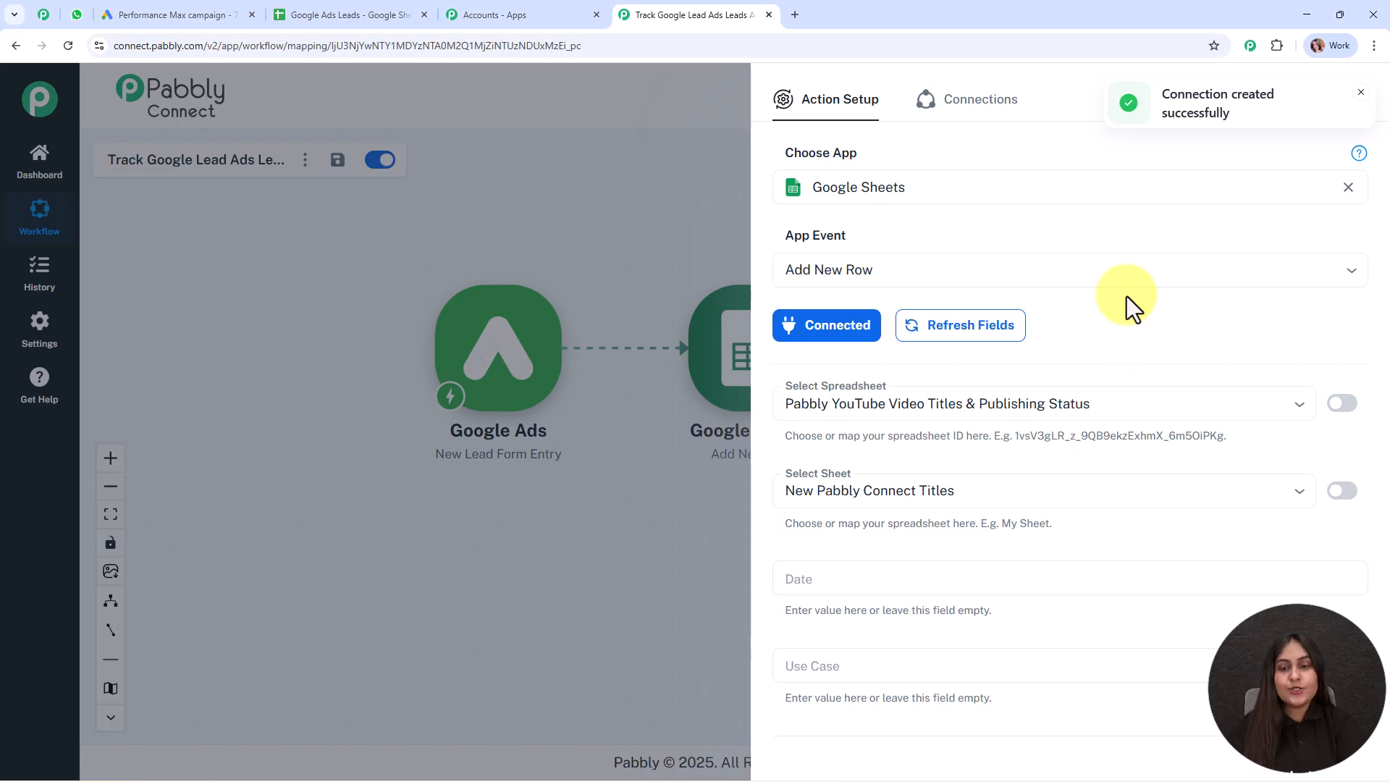
Target Sheet1 of the Google Ads Leads spreadsheet in the Add New Row action
scroll(1131, 307, down, 2)
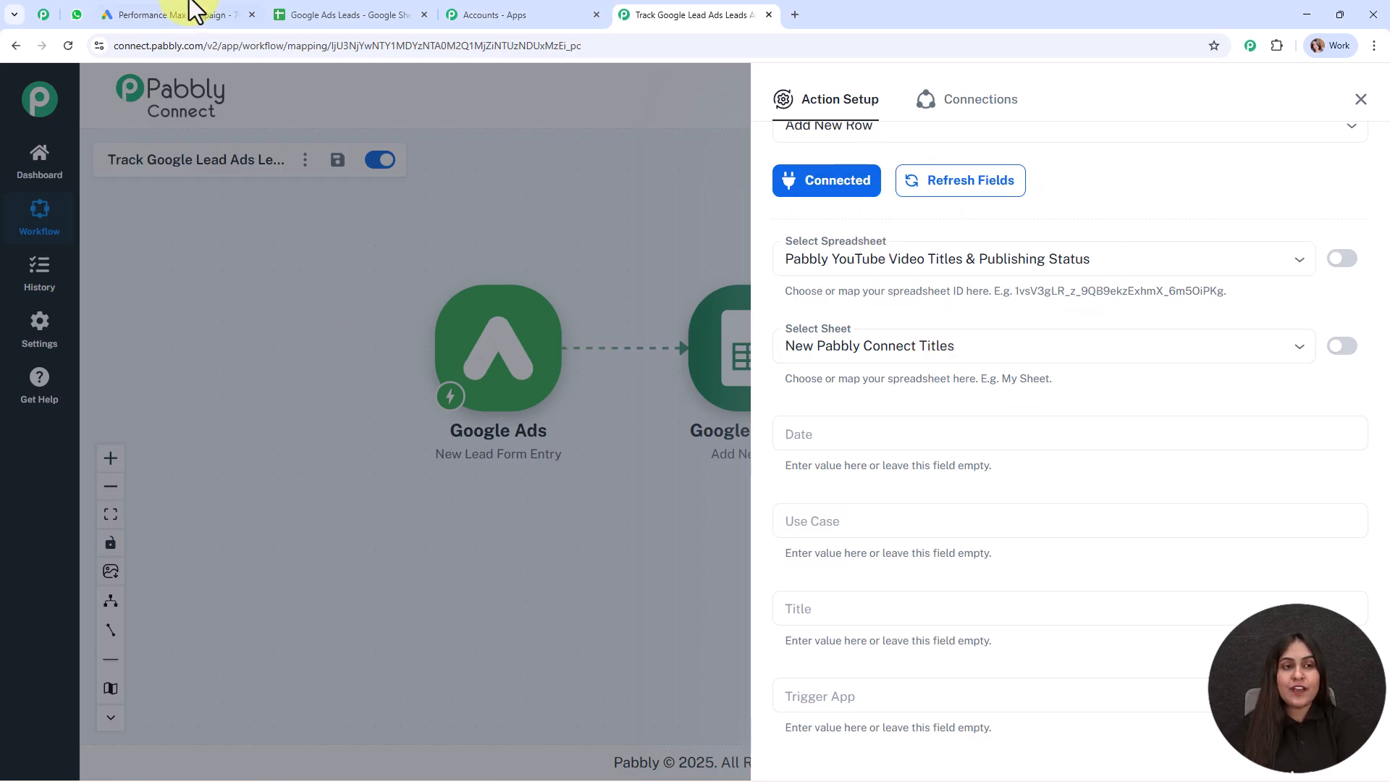
click(319, 9)
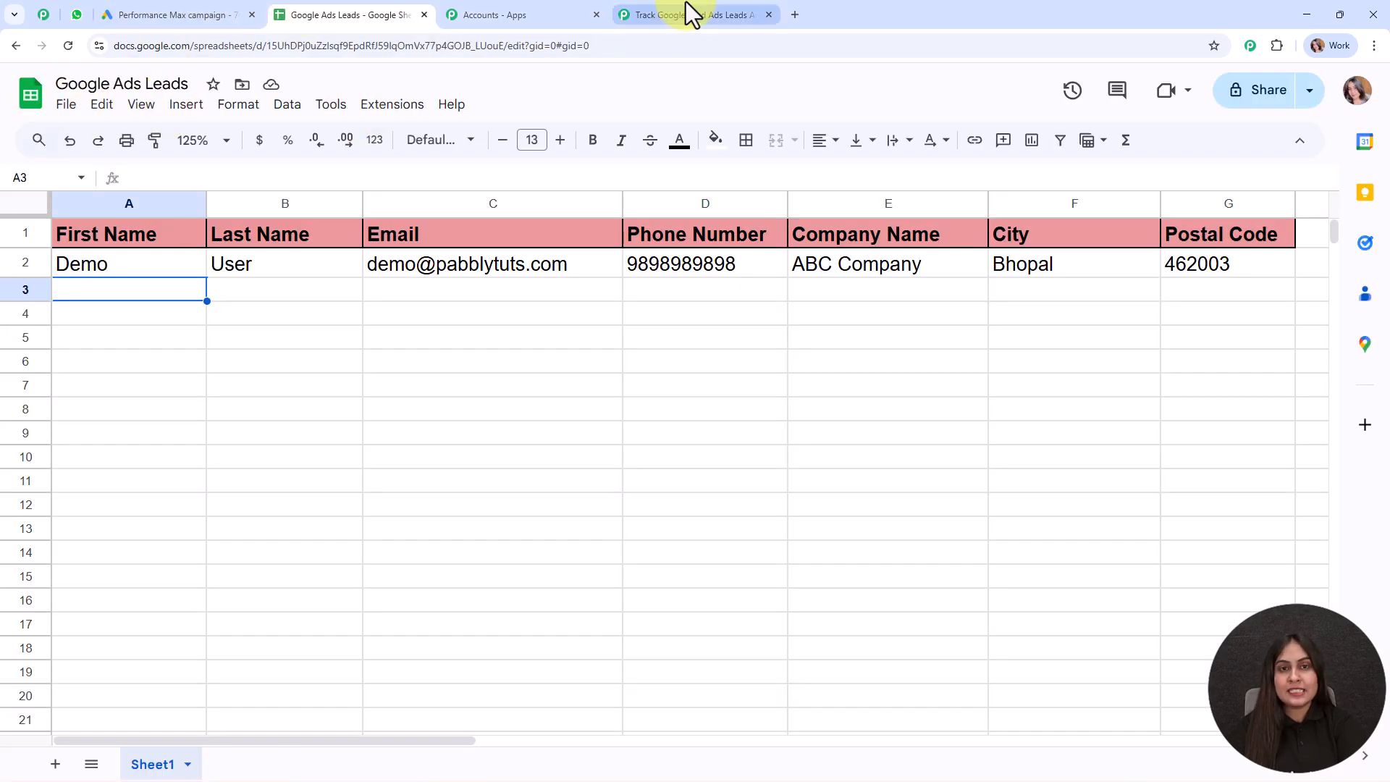
click(686, 10)
click(895, 247)
click(917, 351)
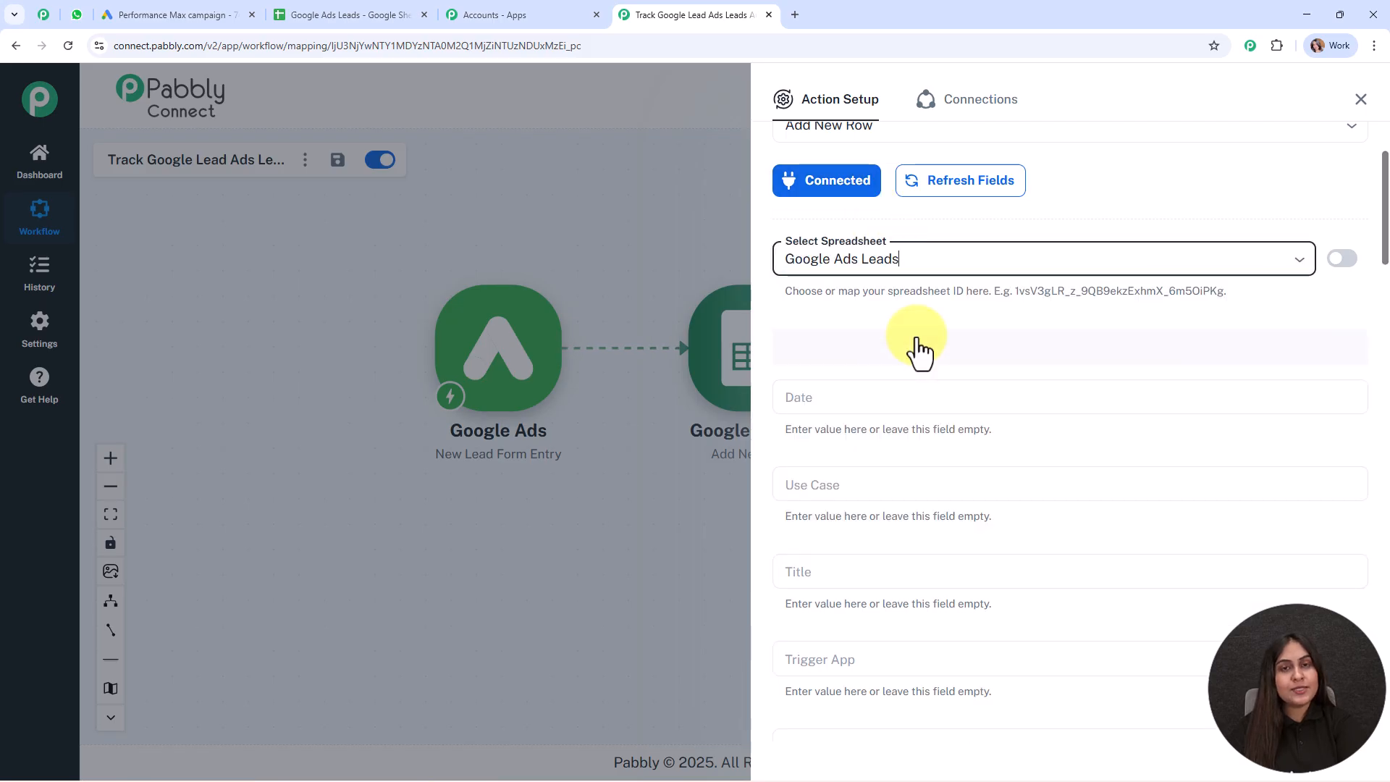
click(865, 345)
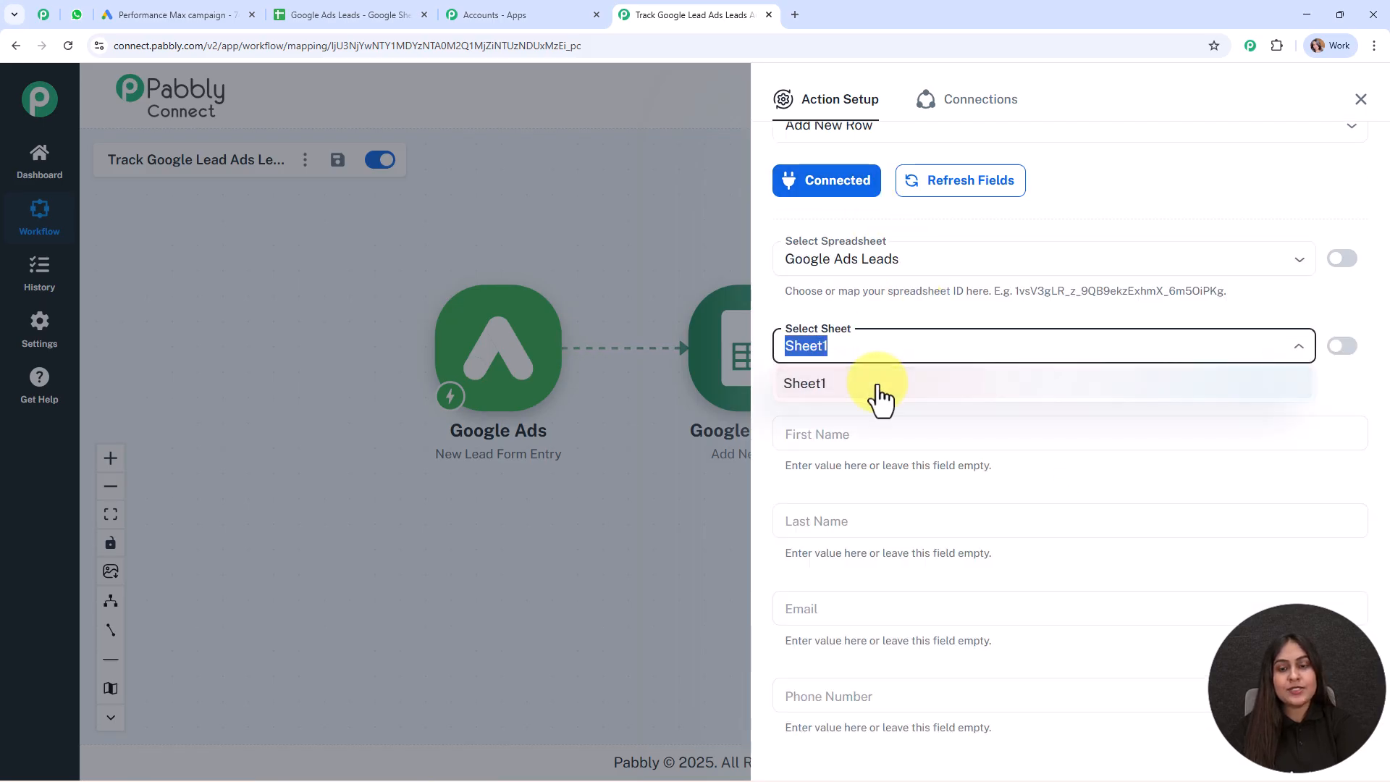
click(878, 387)
Check the sheet's column headers, then begin mapping data into the First Name field
scroll(1135, 362, down, 3)
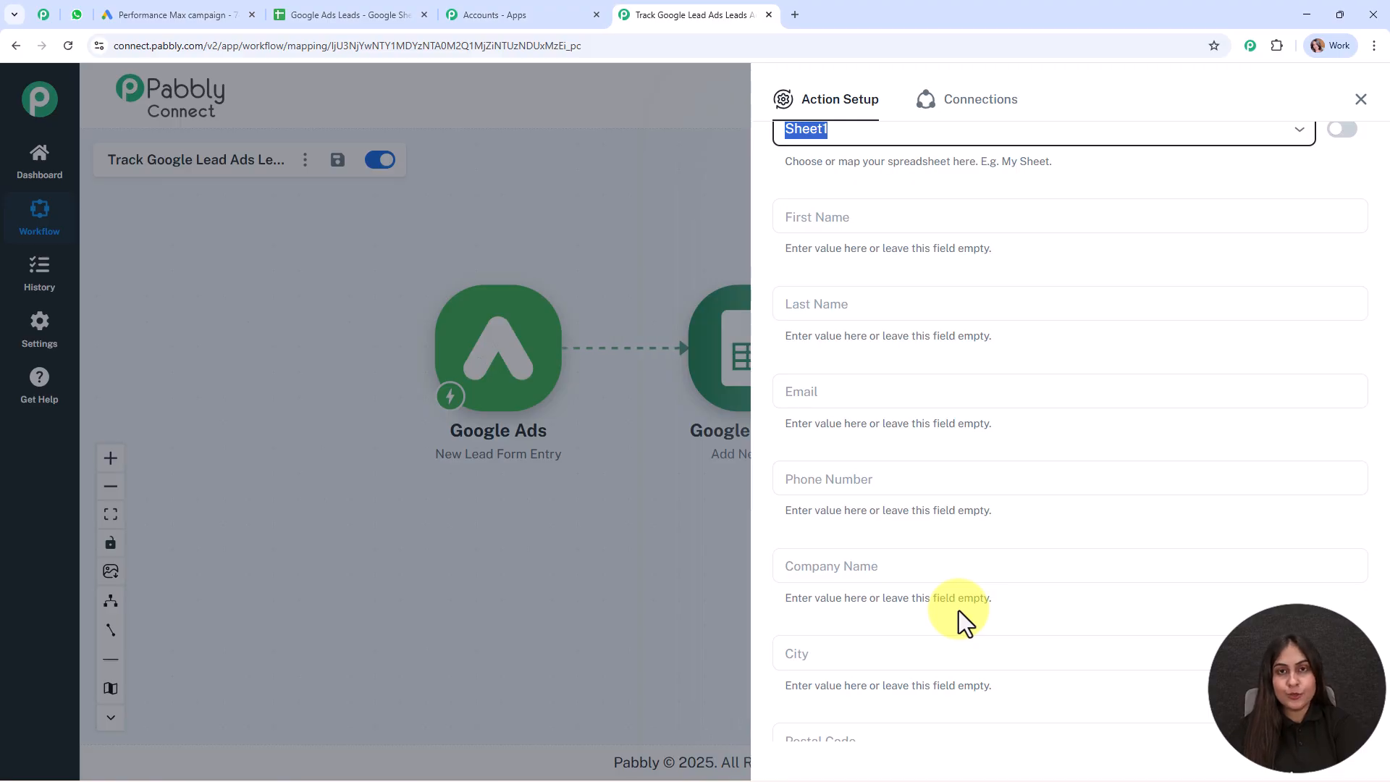
click(355, 15)
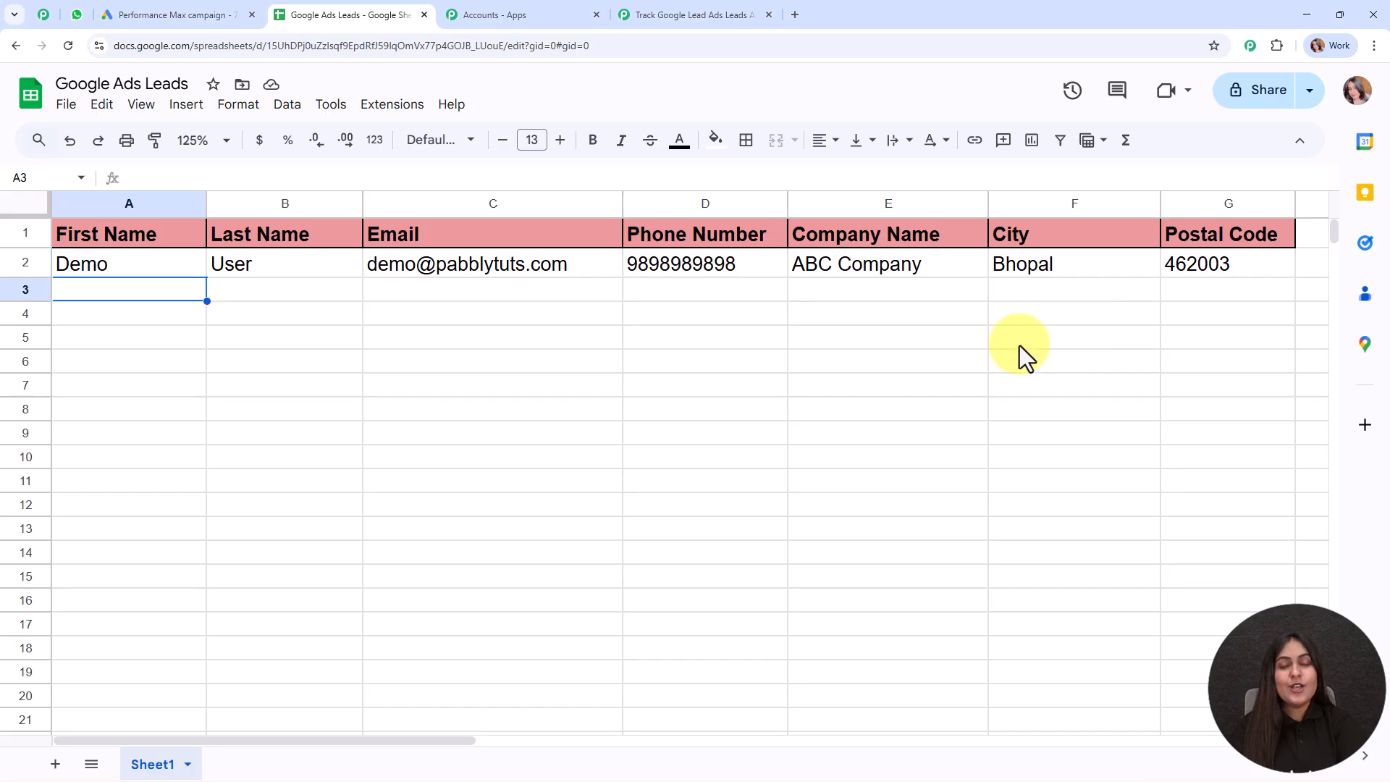
click(624, 12)
click(823, 216)
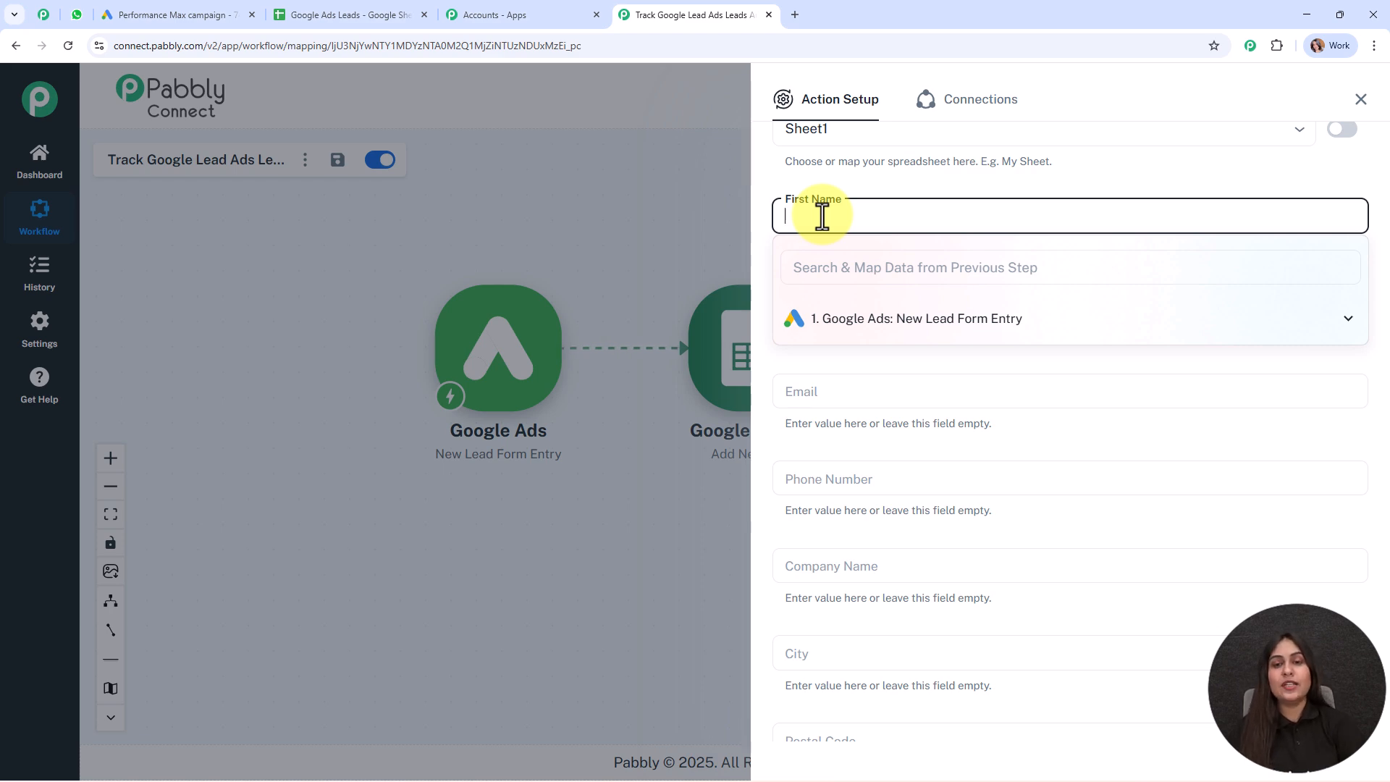
Map the lead's first name, last name and email into First Name, Last Name and Email
click(848, 327)
scroll(926, 430, down, 2)
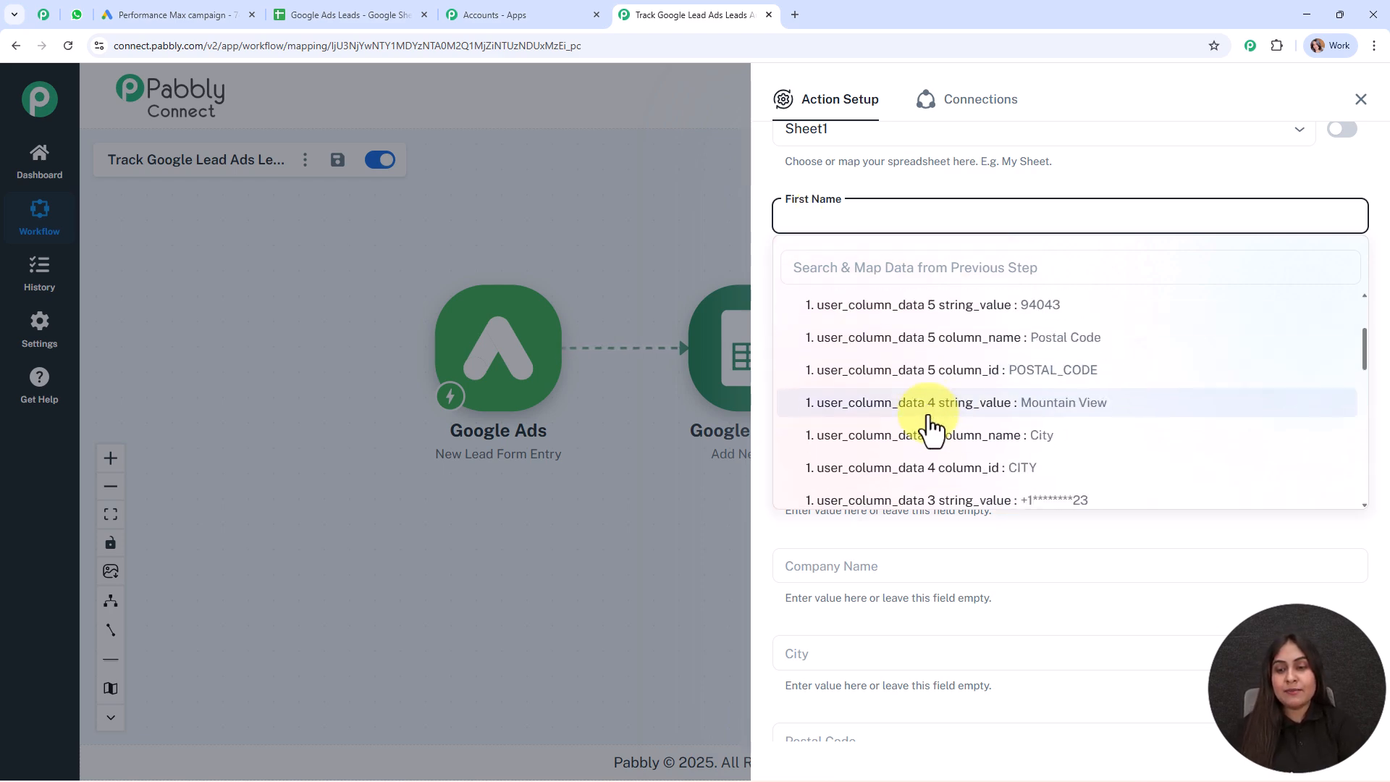
scroll(1115, 449, down, 4)
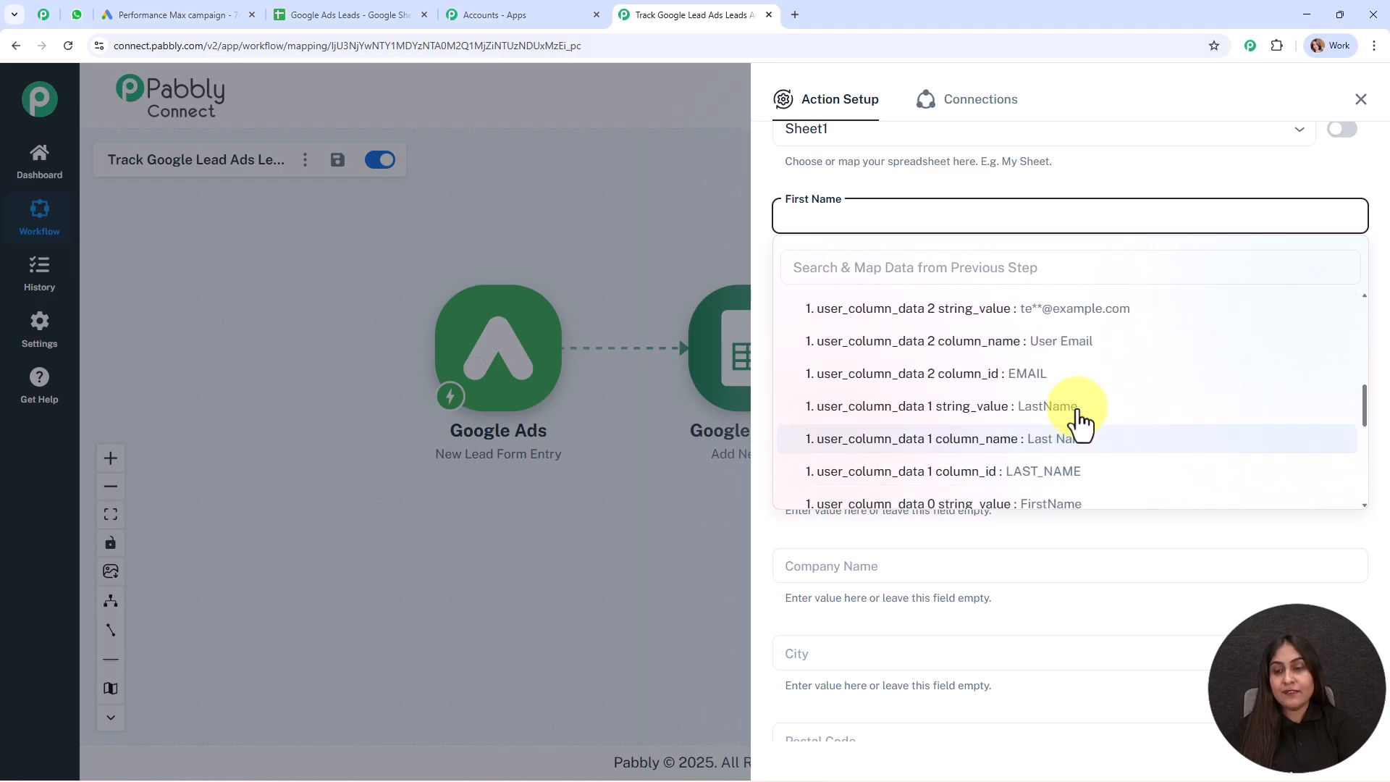
click(1104, 505)
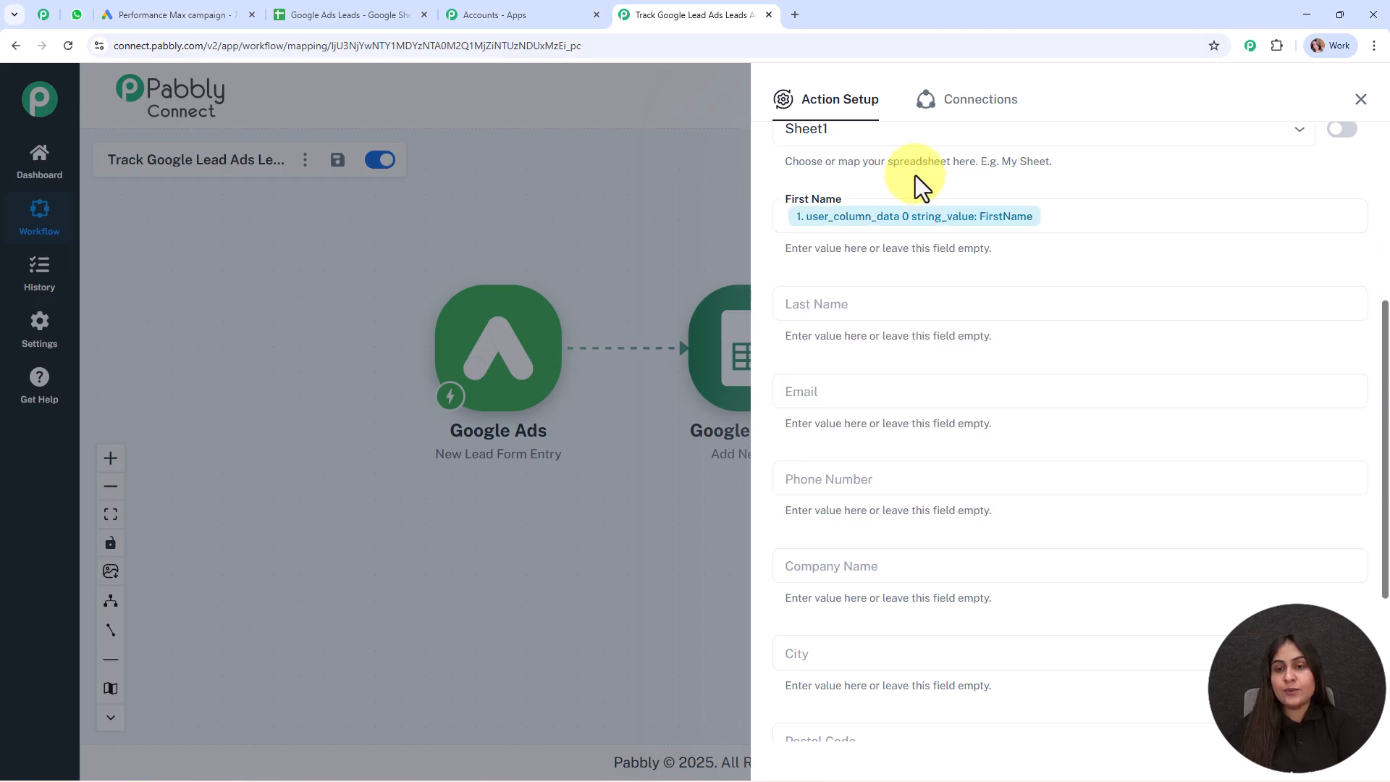
click(880, 293)
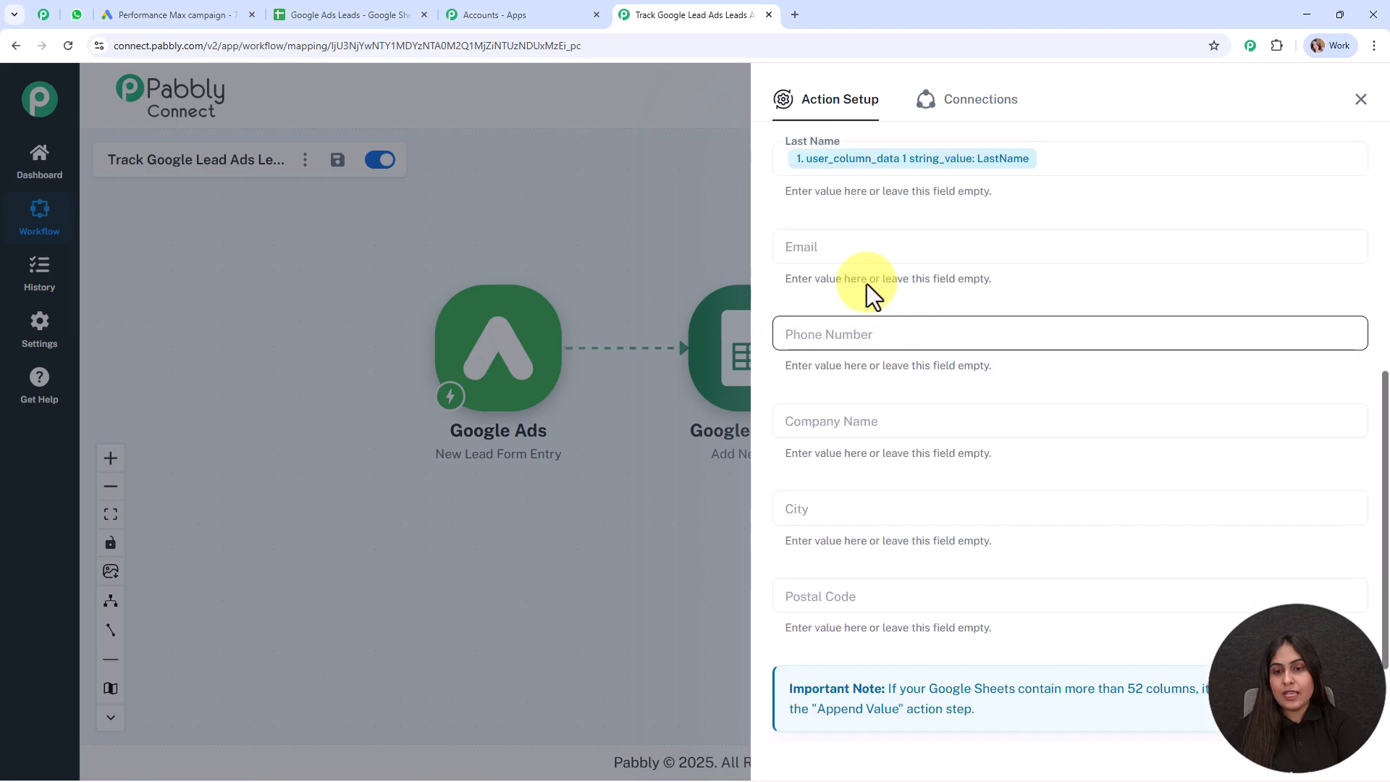
click(880, 250)
click(869, 346)
scroll(1009, 492, down, 2)
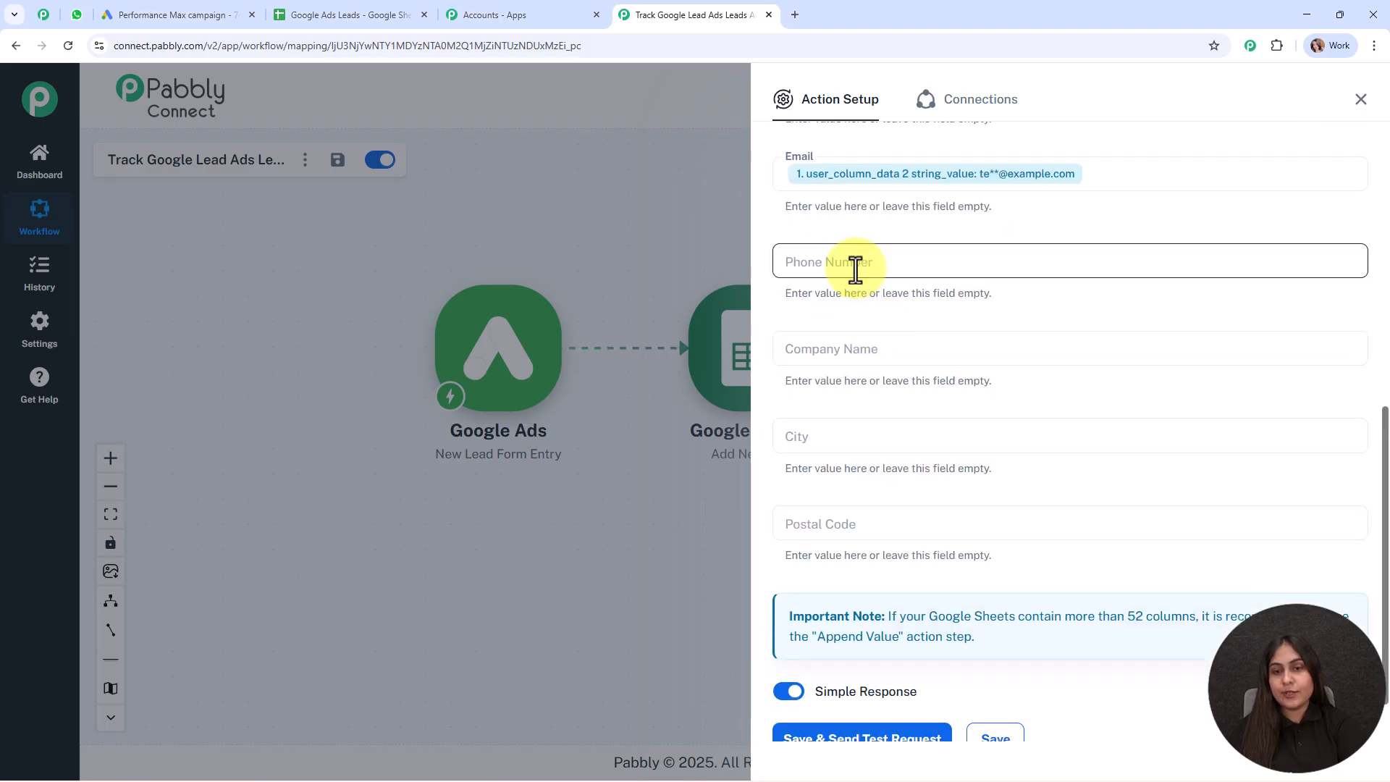
Map the lead's phone number, company name, city and postal code into their columns
click(854, 264)
click(891, 369)
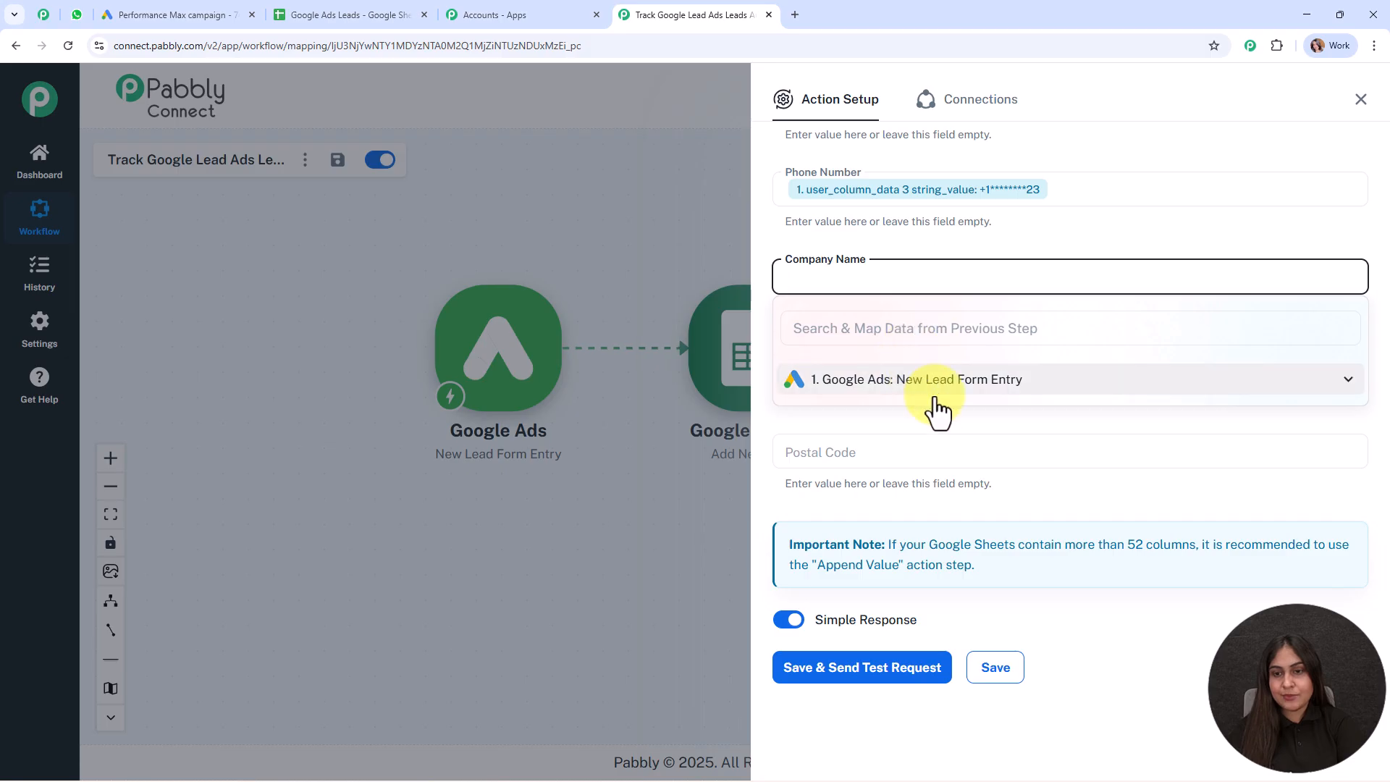
click(937, 382)
click(956, 413)
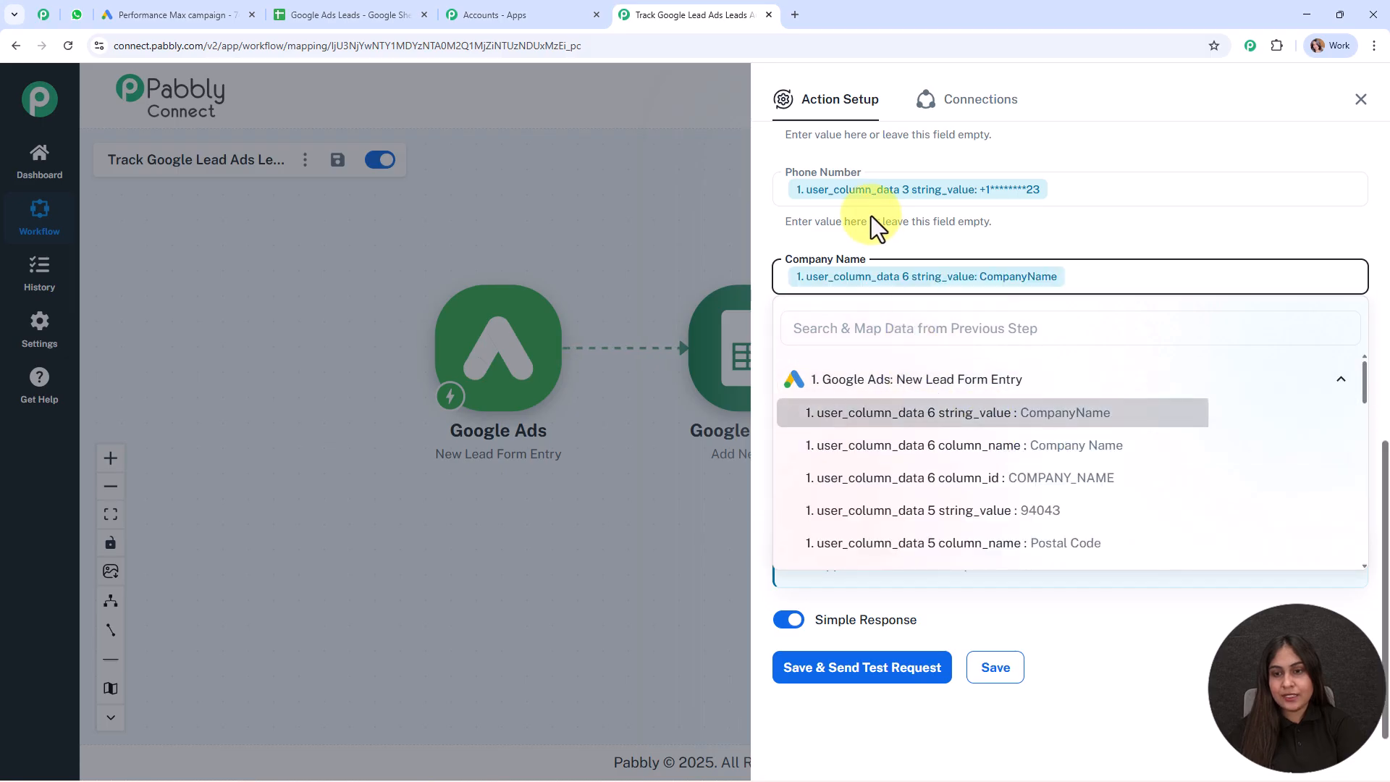
click(883, 362)
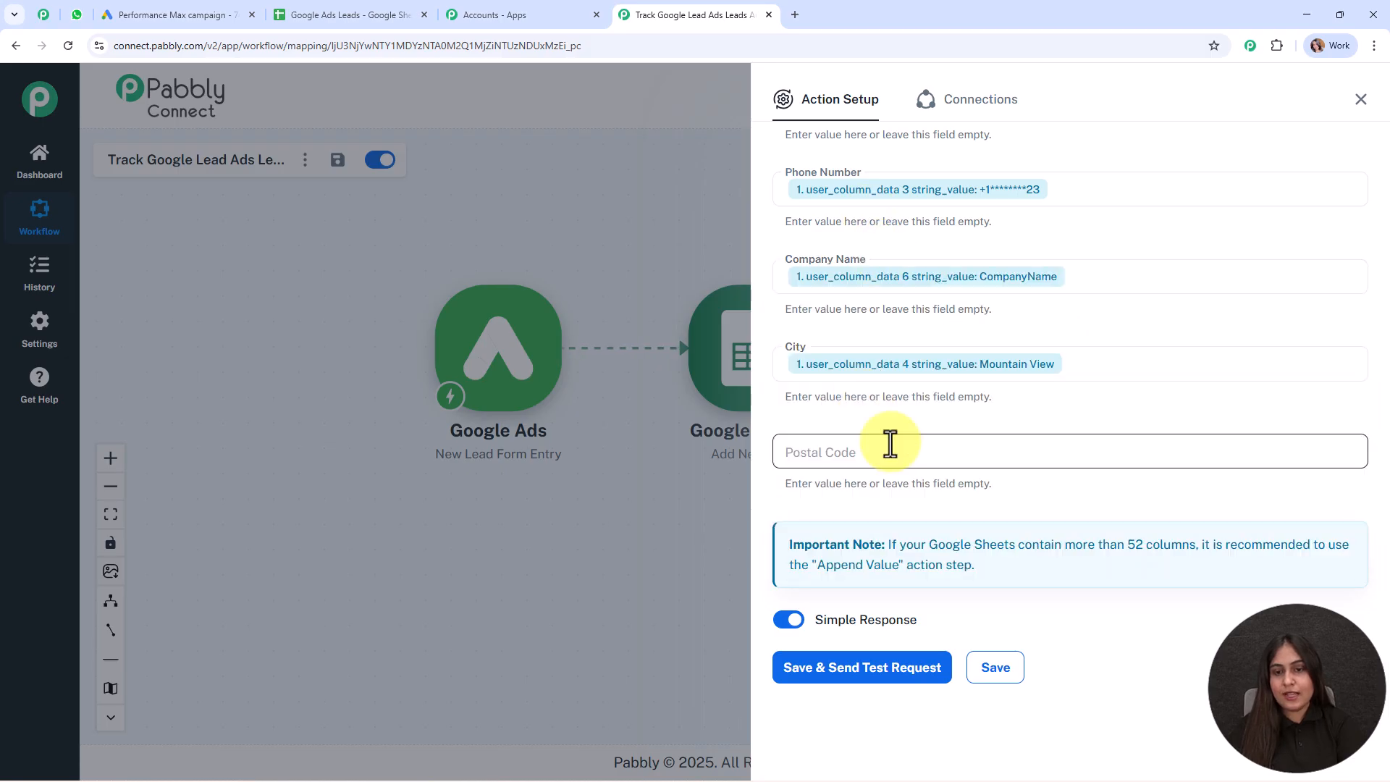
click(890, 449)
click(907, 557)
scroll(1011, 618, down, 2)
click(1017, 541)
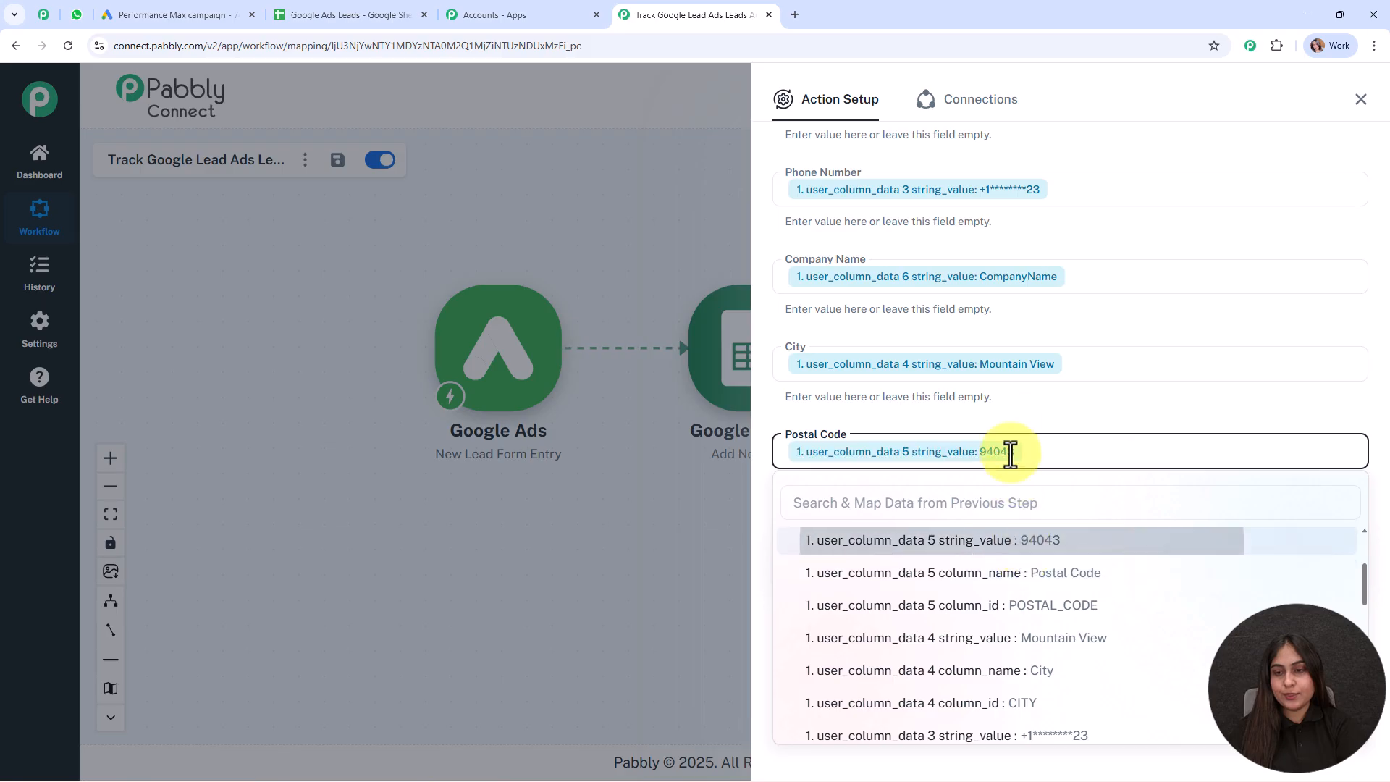
click(1011, 414)
scroll(1010, 414, up, 5)
scroll(1011, 414, down, 5)
Save the action, send a test row, and close the action setup panel
click(905, 673)
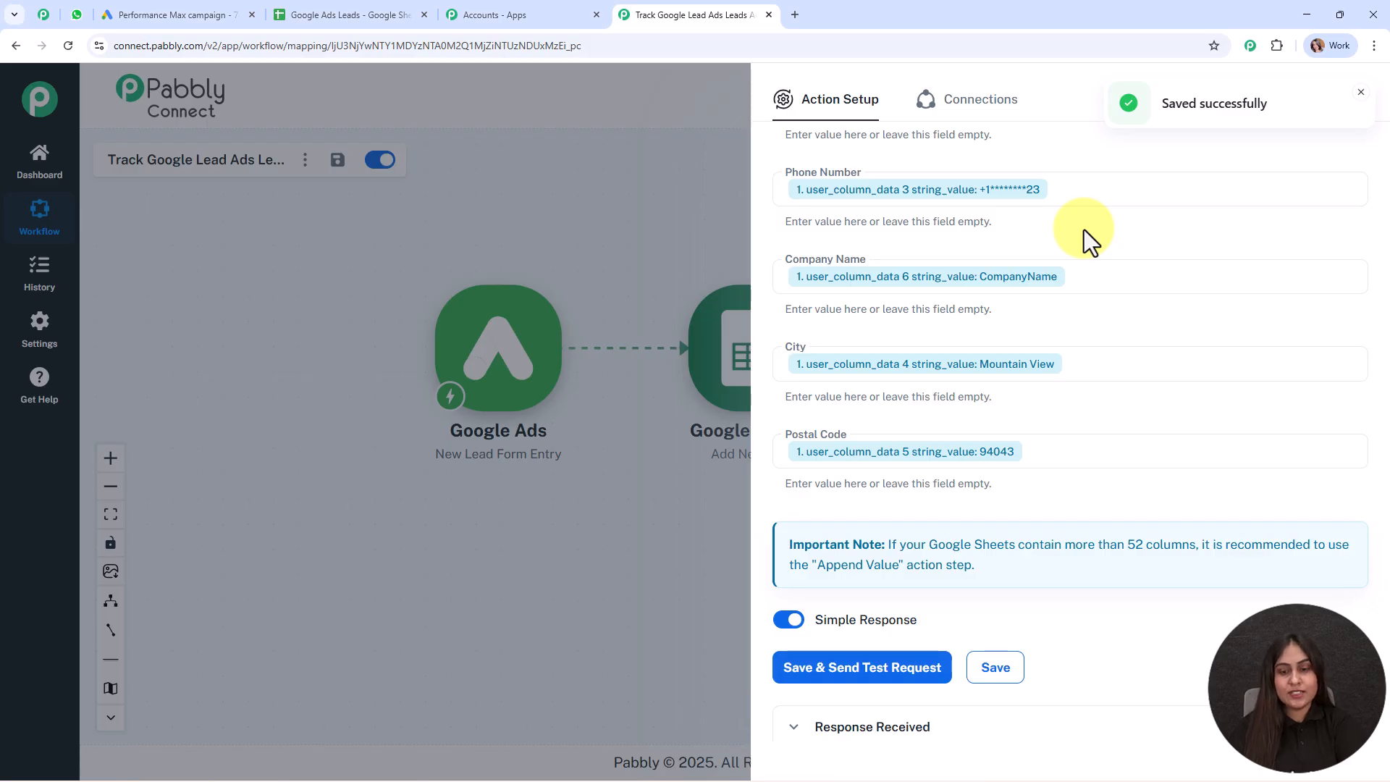
scroll(1166, 552, down, 5)
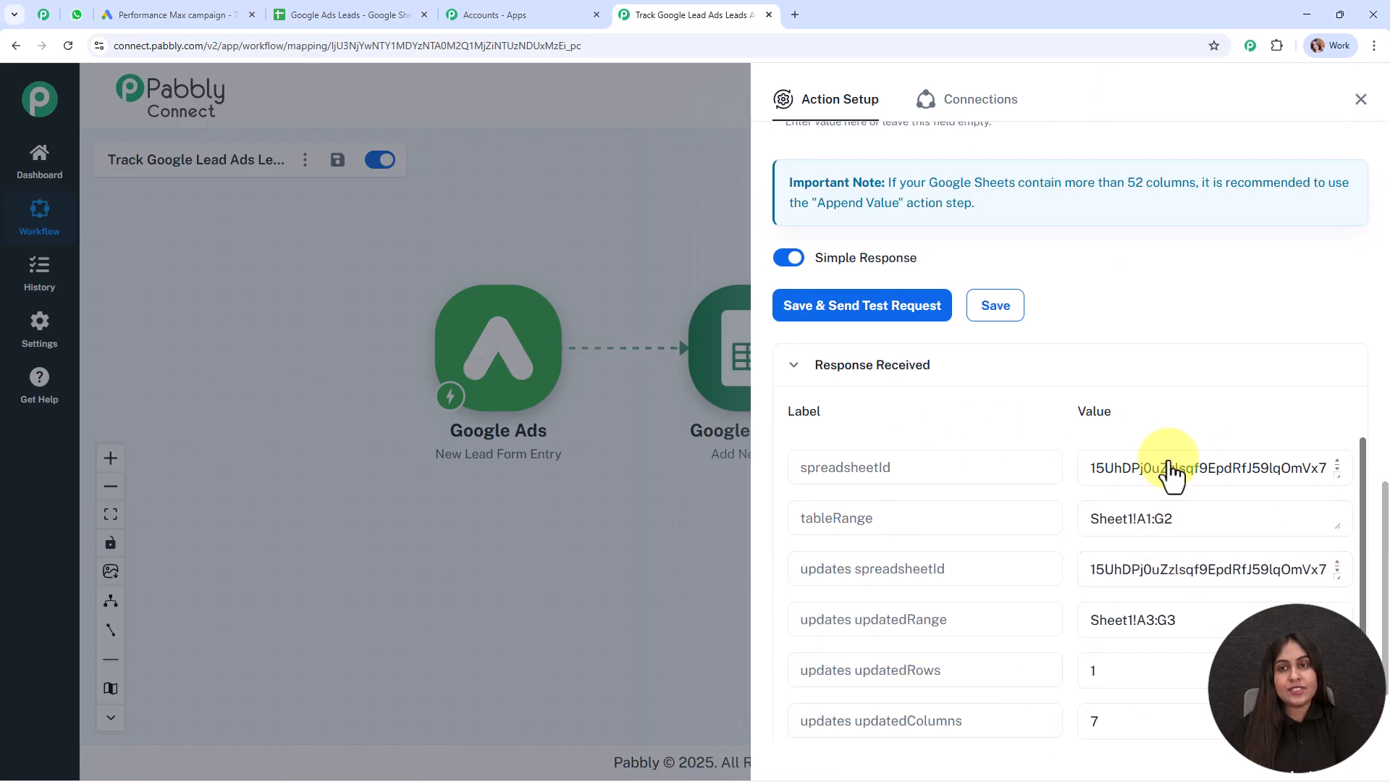
click(1361, 99)
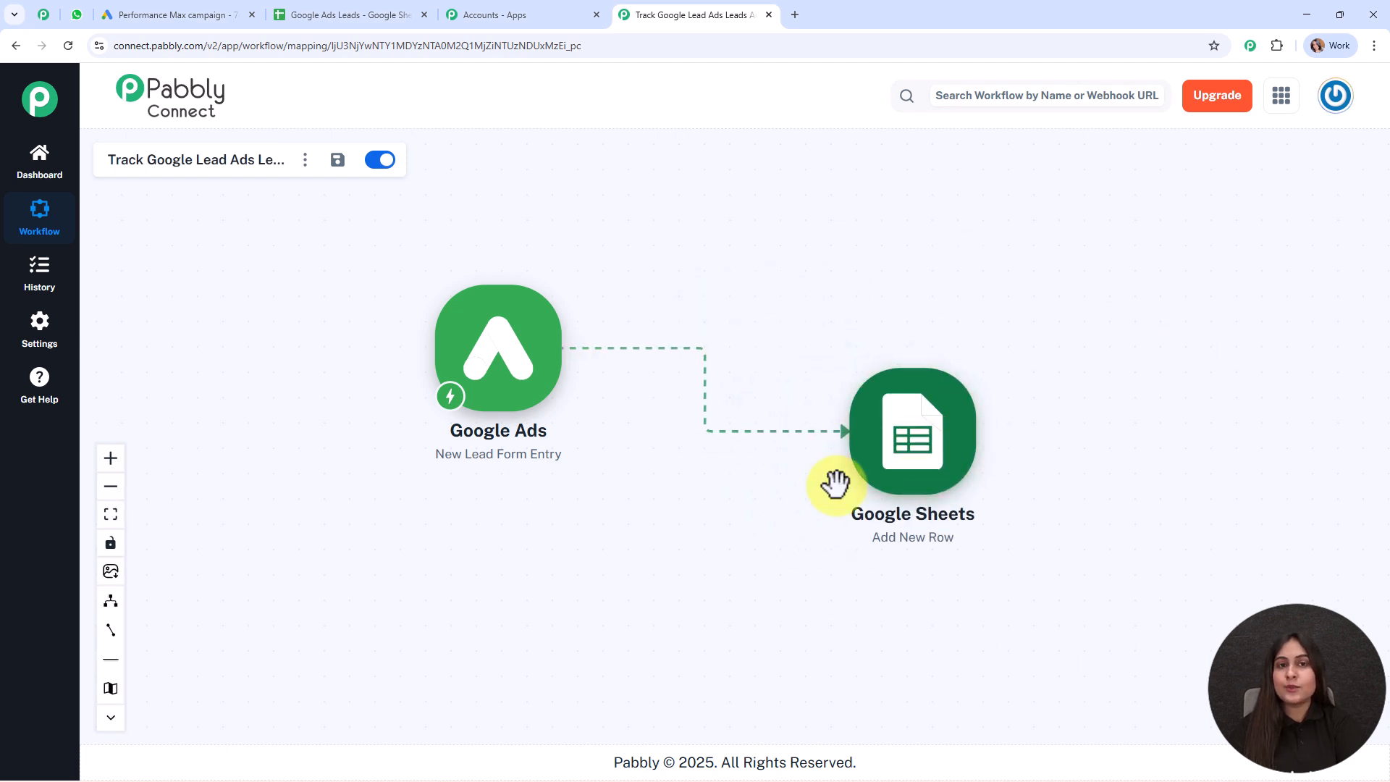
click(405, 15)
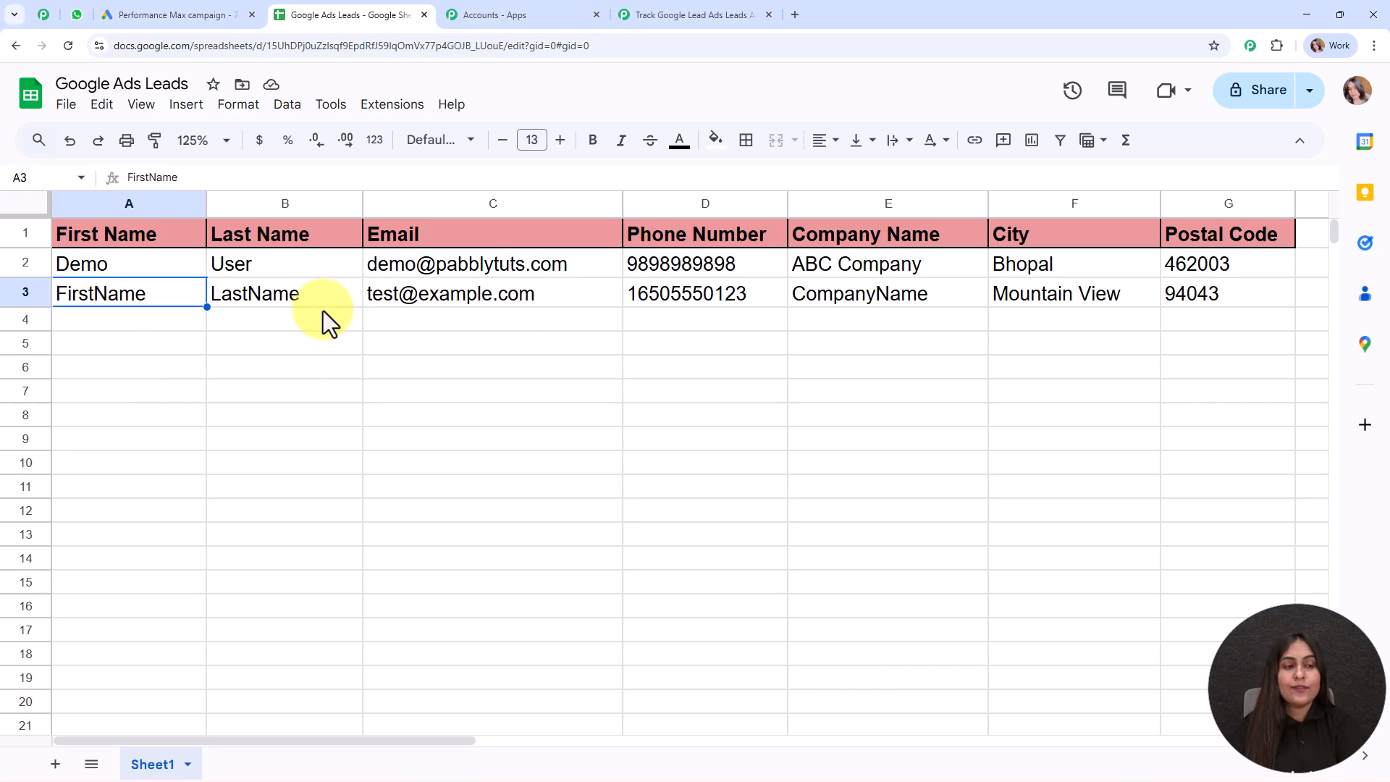
click(145, 318)
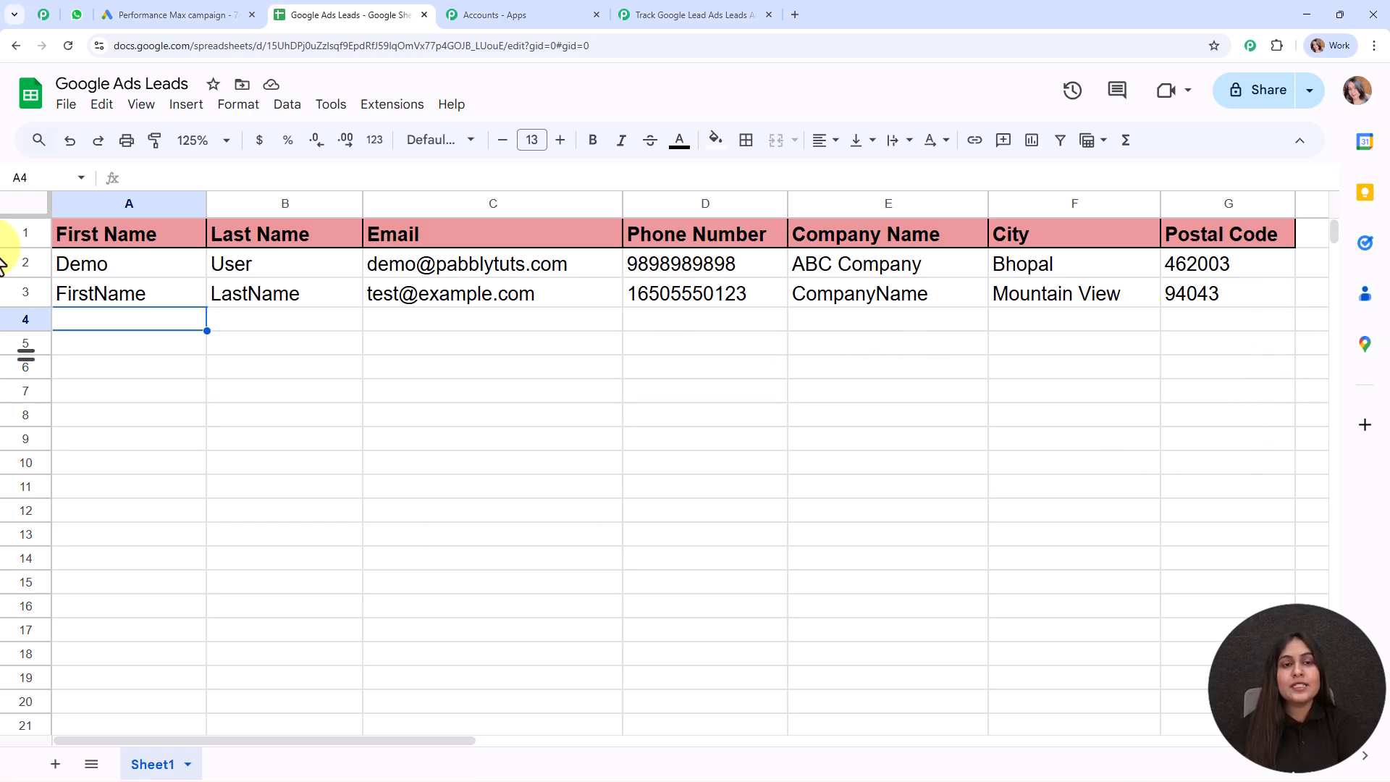
click(699, 11)
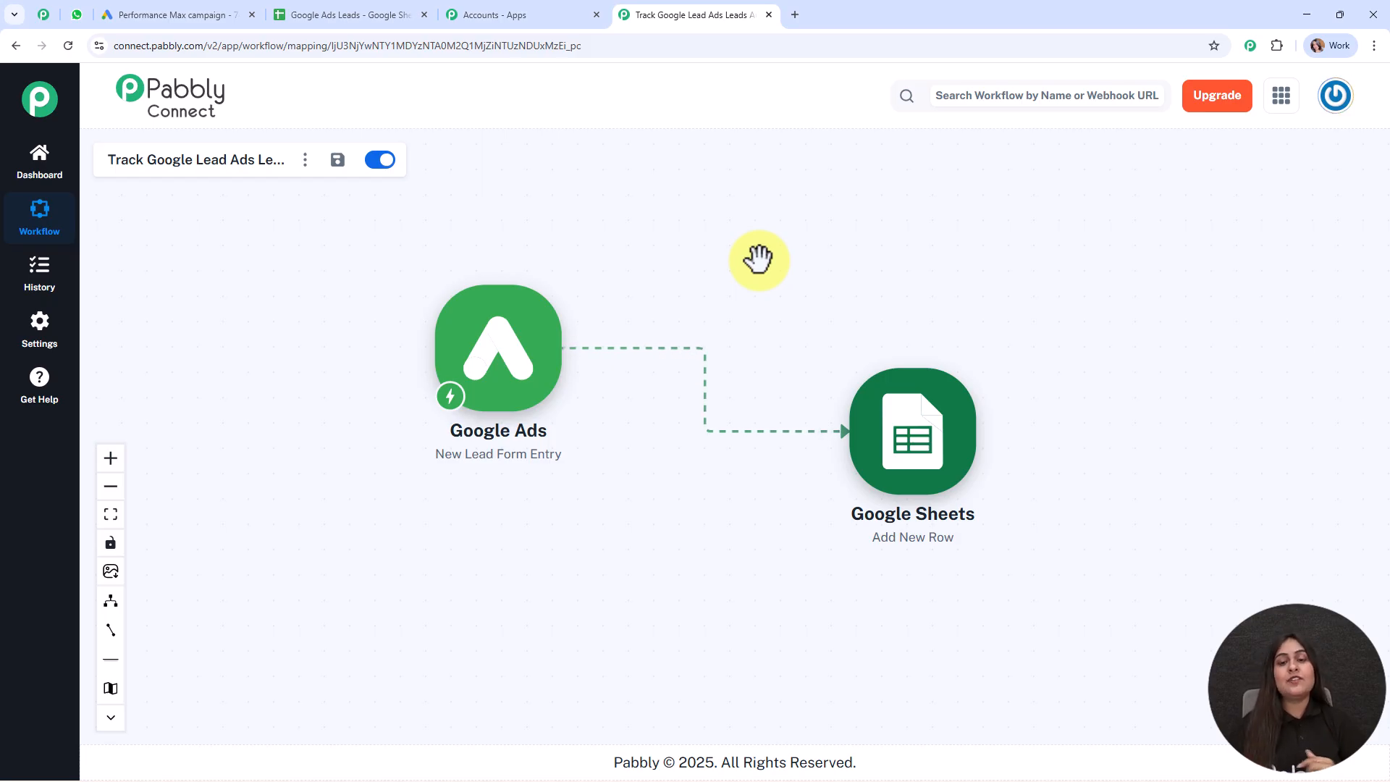
click(372, 13)
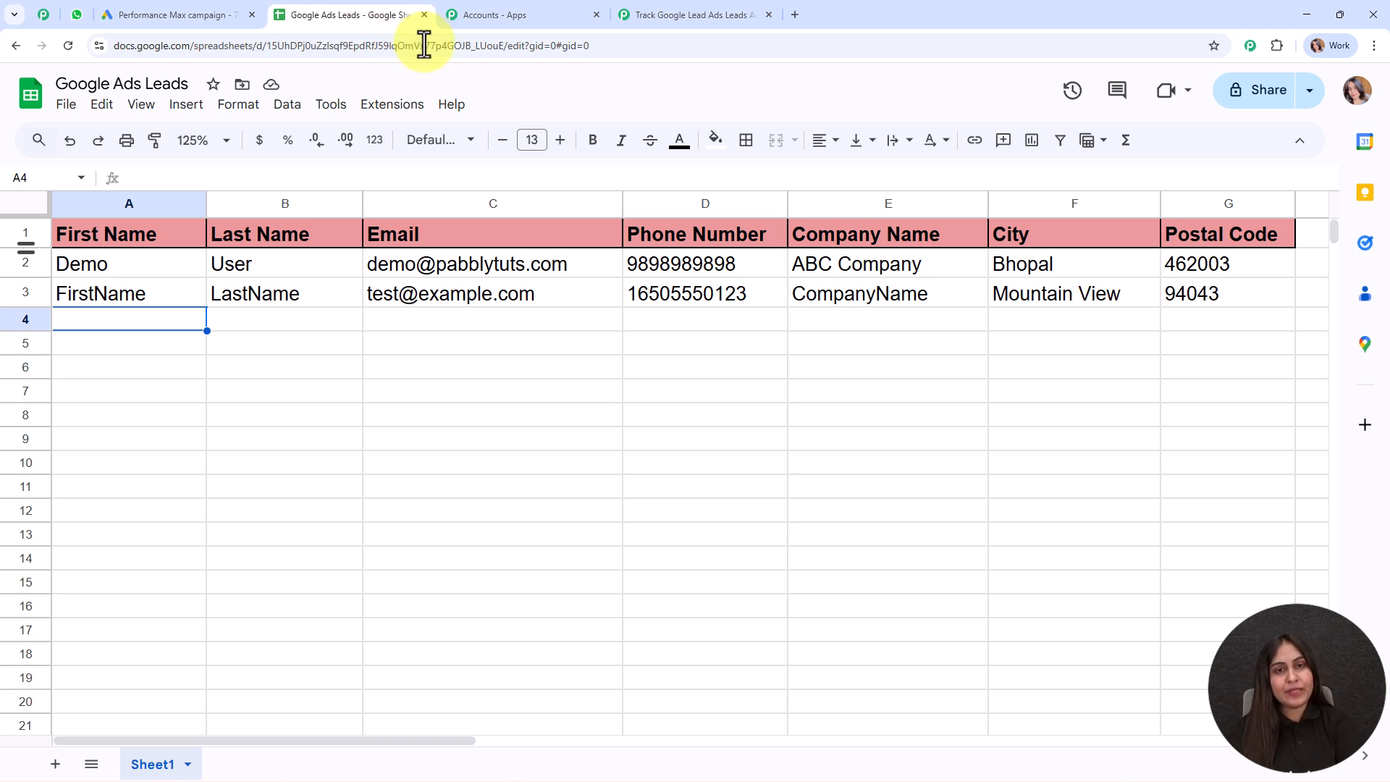
click(738, 15)
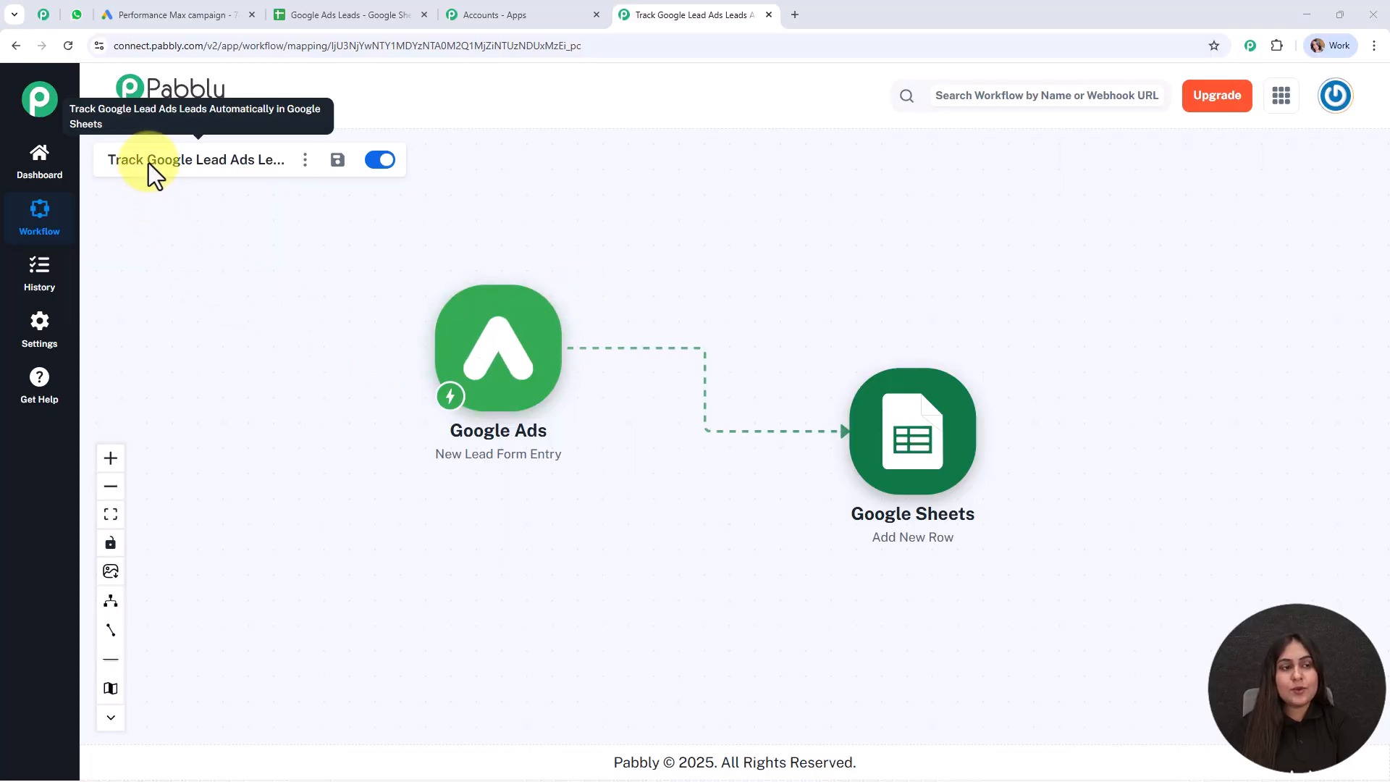